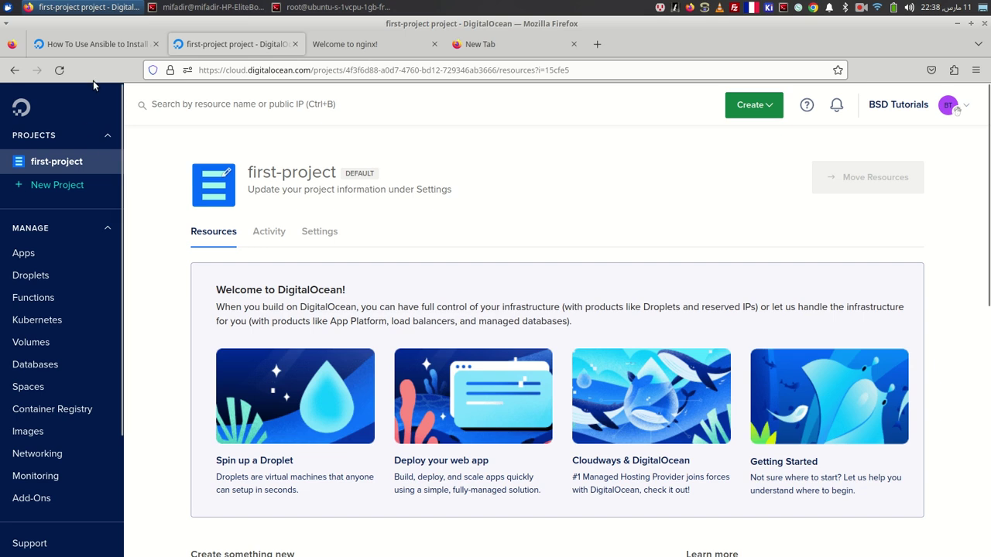
# - Scroll to the top of the Ansible WordPress-with-LAMP tutorial and select its full title
pyautogui.click(112, 44)
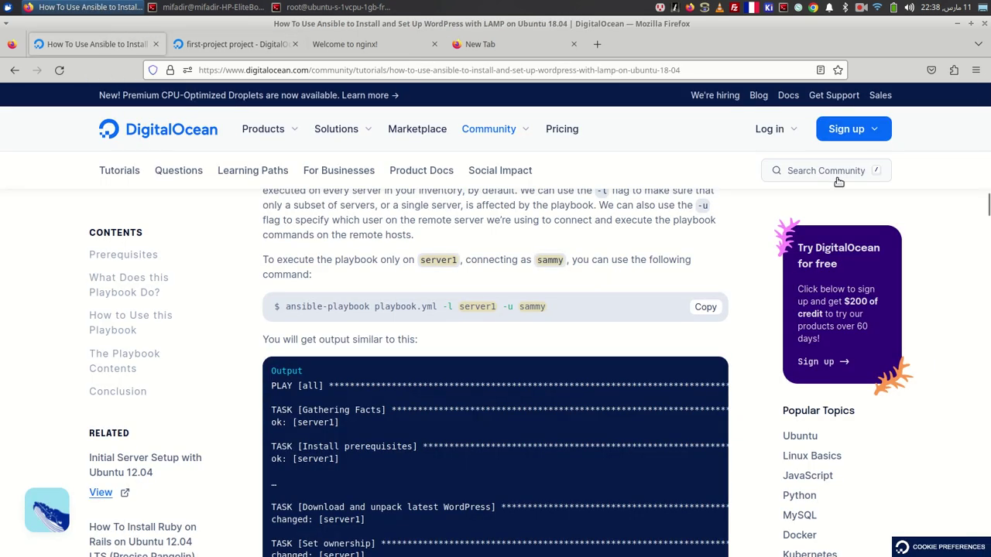
pyautogui.scroll(5, 619, 147)
pyautogui.scroll(10, 619, 146)
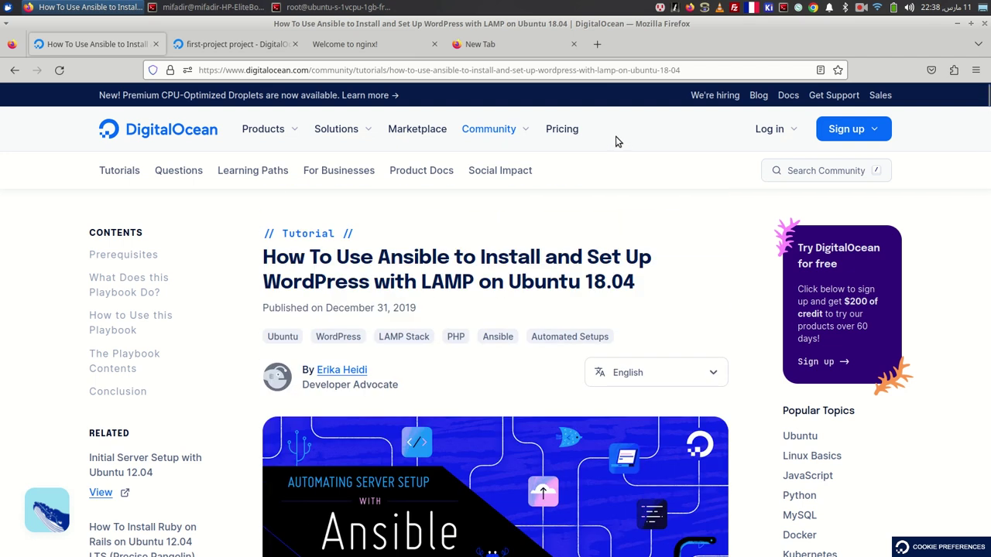
pyautogui.doubleClick(490, 262)
pyautogui.tripleClick(488, 260)
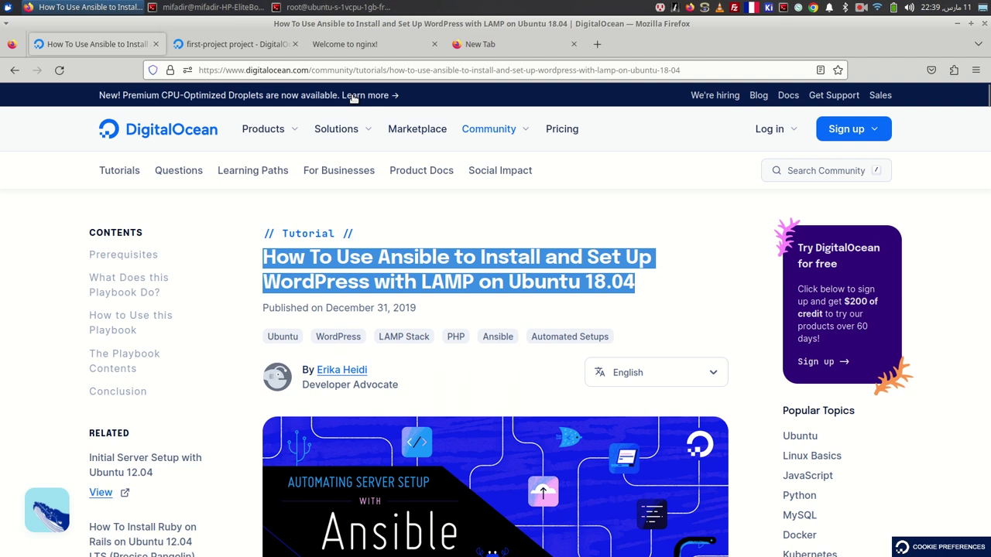
pyautogui.click(466, 220)
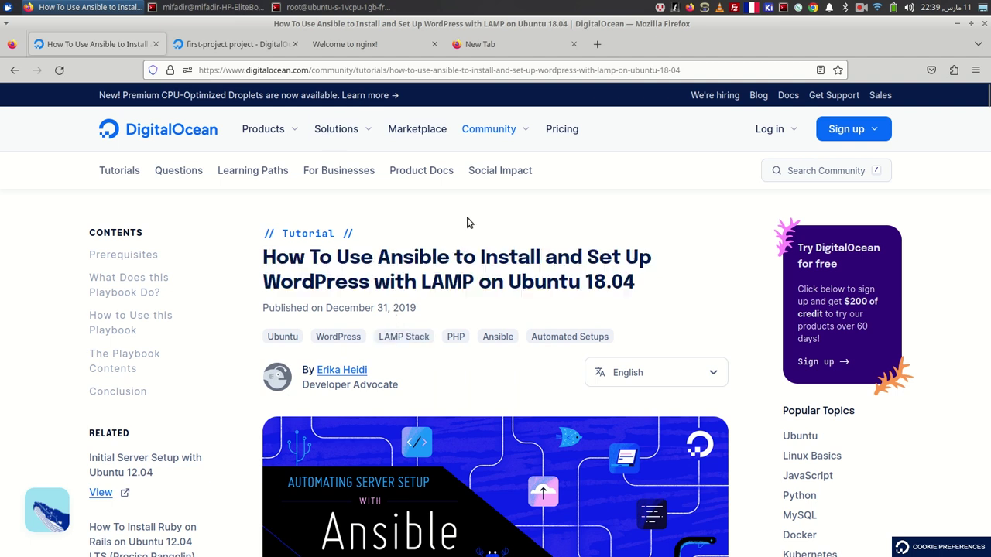
pyautogui.tripleClick(438, 263)
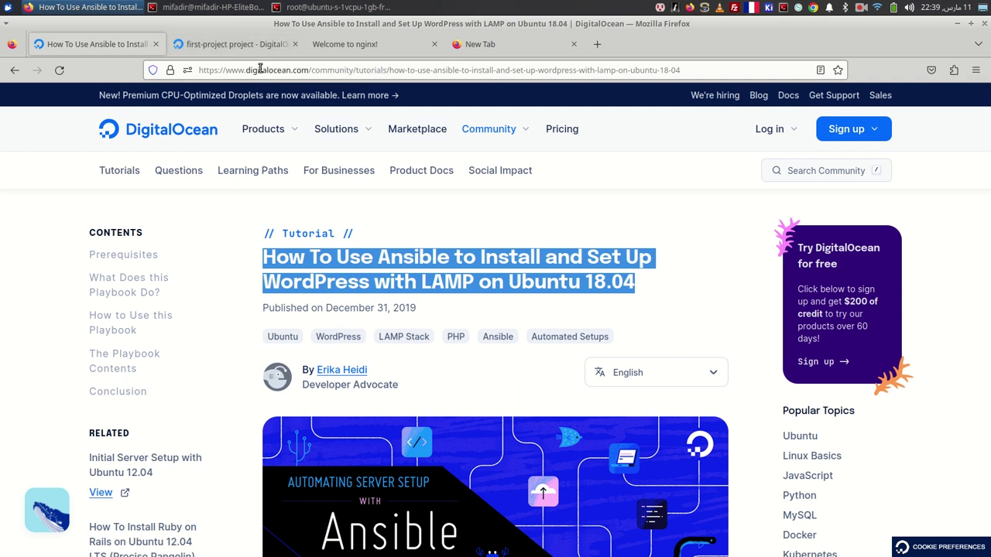
# - Clear the failed playbook output in the terminal and run ansible to print its help
pyautogui.click(261, 10)
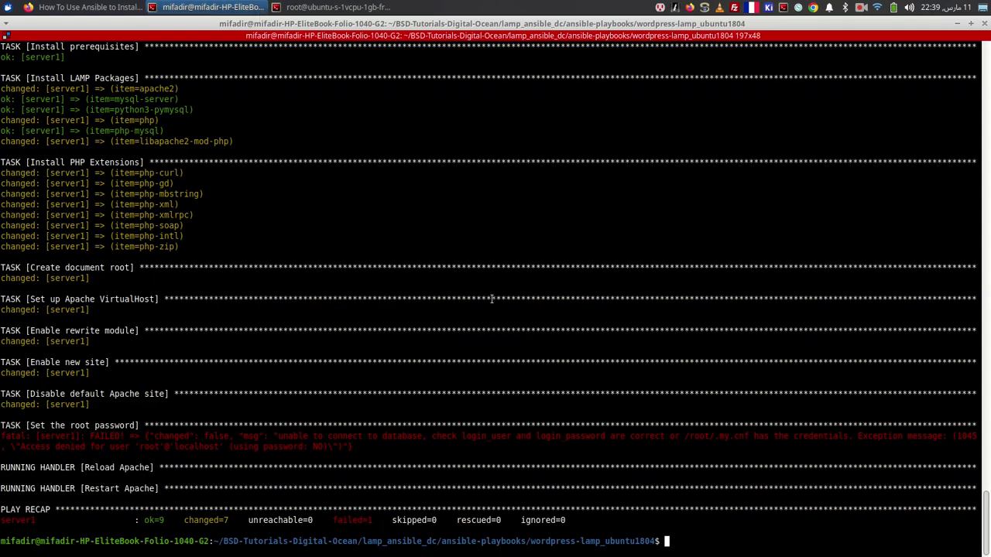
pyautogui.write('clear')
pyautogui.press('Return')
pyautogui.press('Return')
pyautogui.press('Return')
pyautogui.press('Return')
pyautogui.press('Return')
pyautogui.press('Return')
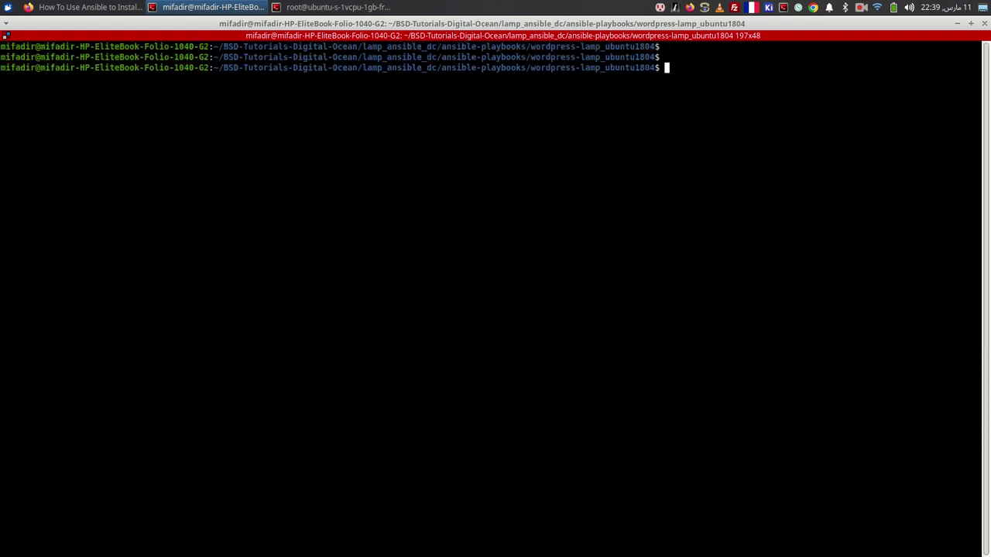
pyautogui.write('ansible')
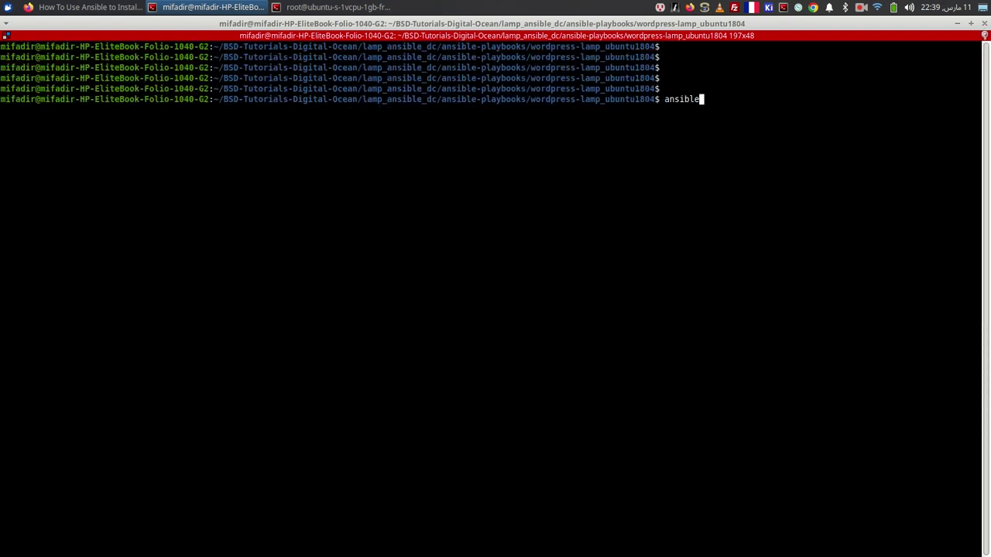
pyautogui.press('Return')
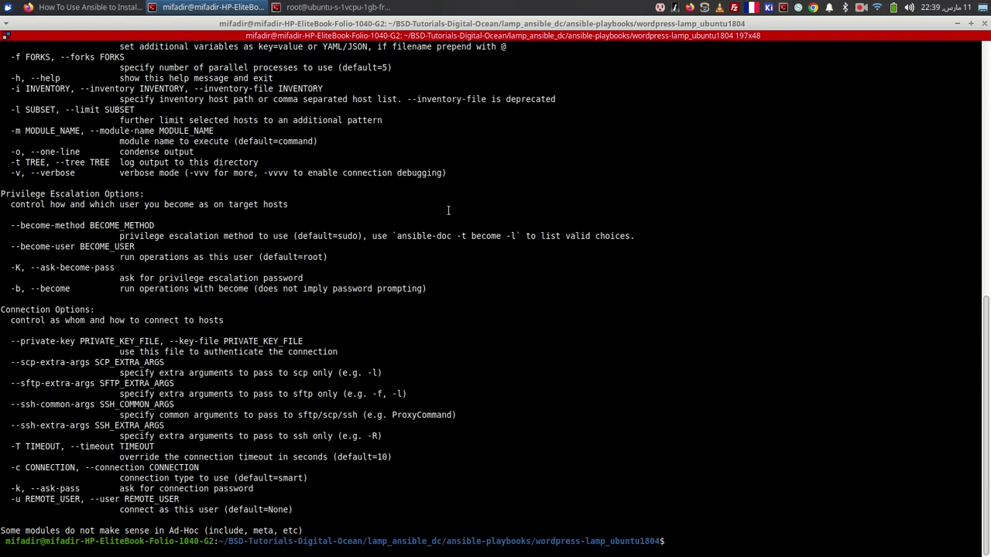
# - Search the web for 'ansible' in a new tab and open the official ansible.com site
pyautogui.hotkey('alt', 'Tab')
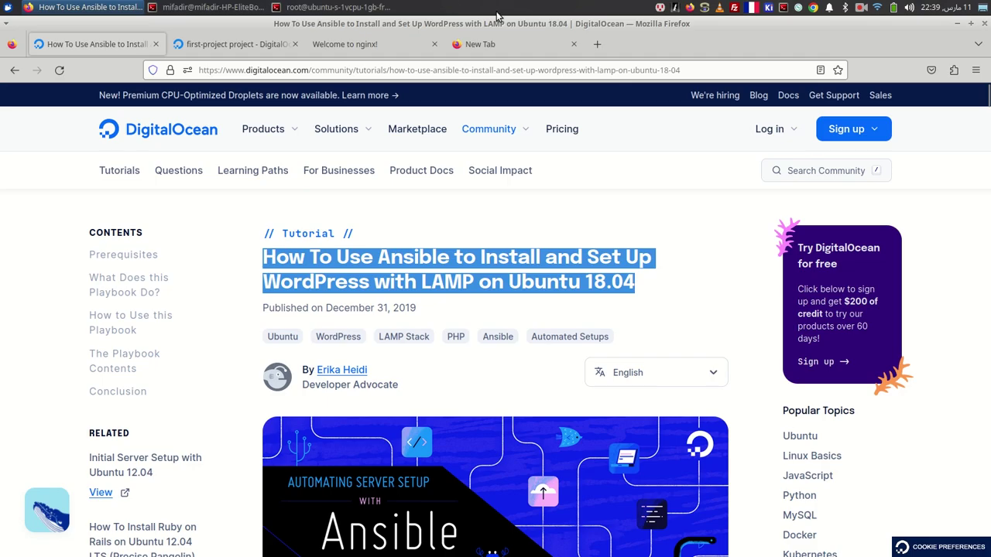
pyautogui.click(496, 51)
pyautogui.write('ansible')
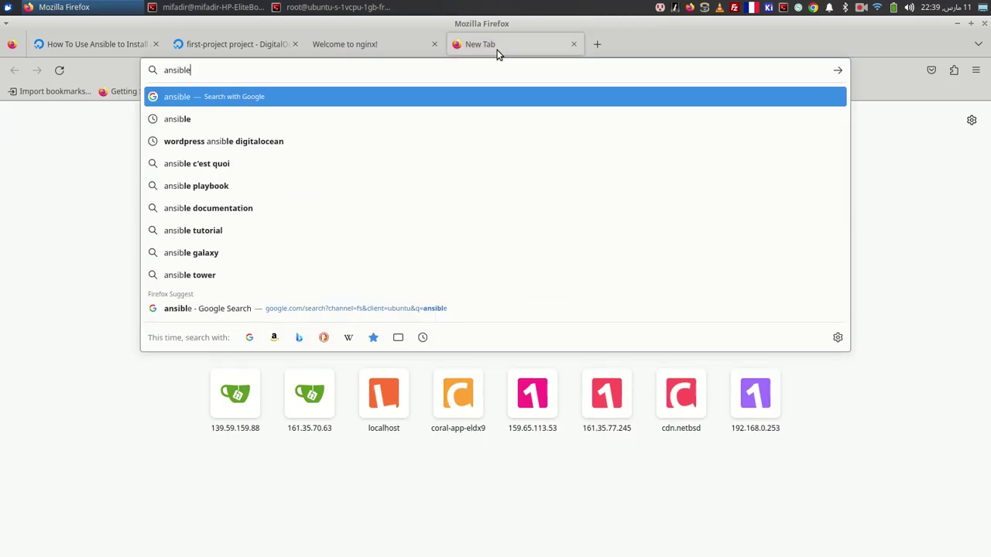
pyautogui.press('Return')
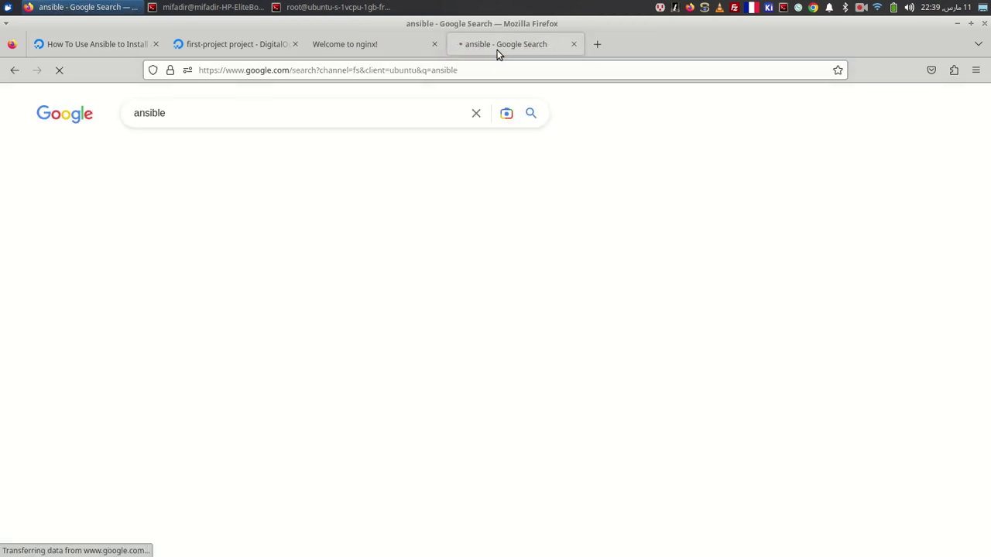
pyautogui.click(236, 275)
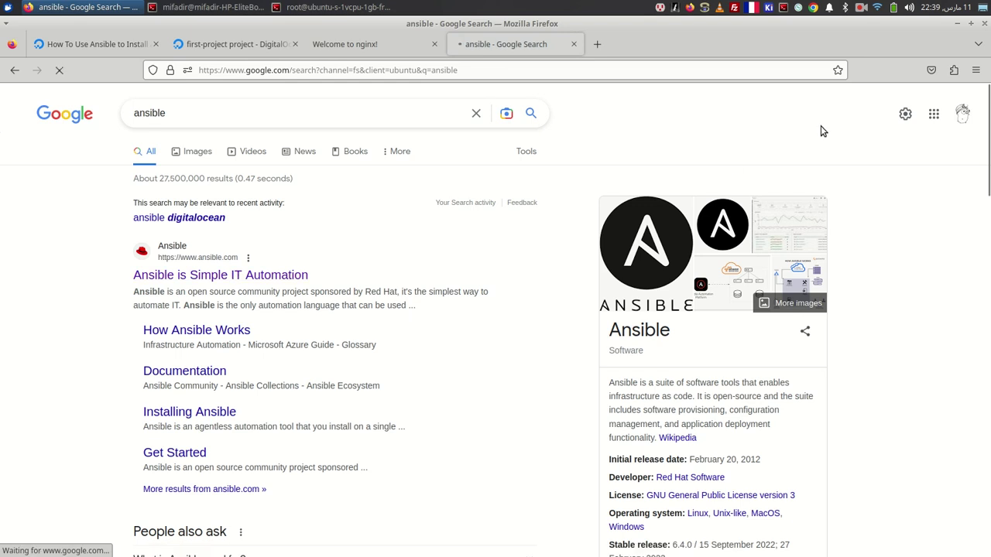
# - Read the 'How Ansible works' page, then return to the first-project DigitalOcean dashboard
pyautogui.click(590, 44)
pyautogui.click(535, 44)
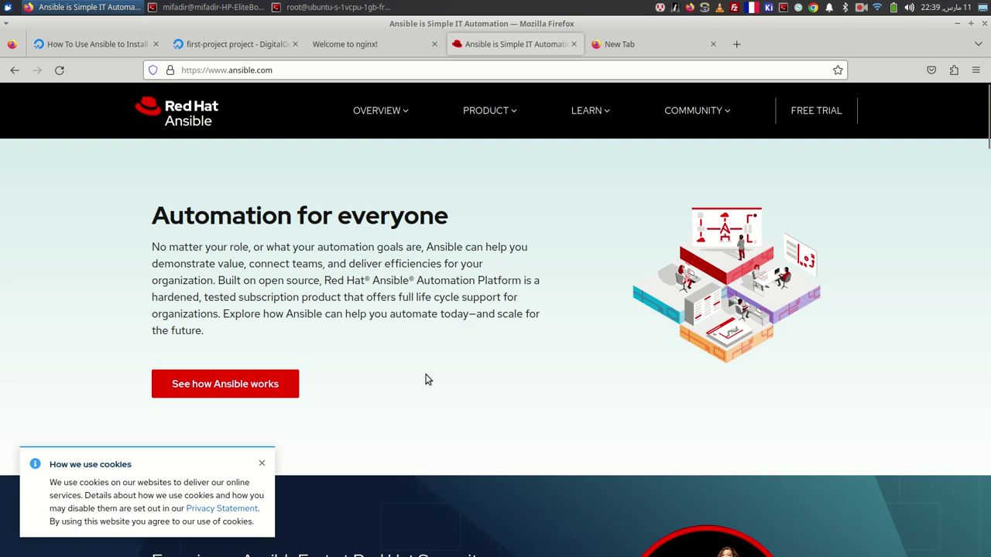
pyautogui.scroll(-7, 376, 370)
pyautogui.scroll(7, 376, 370)
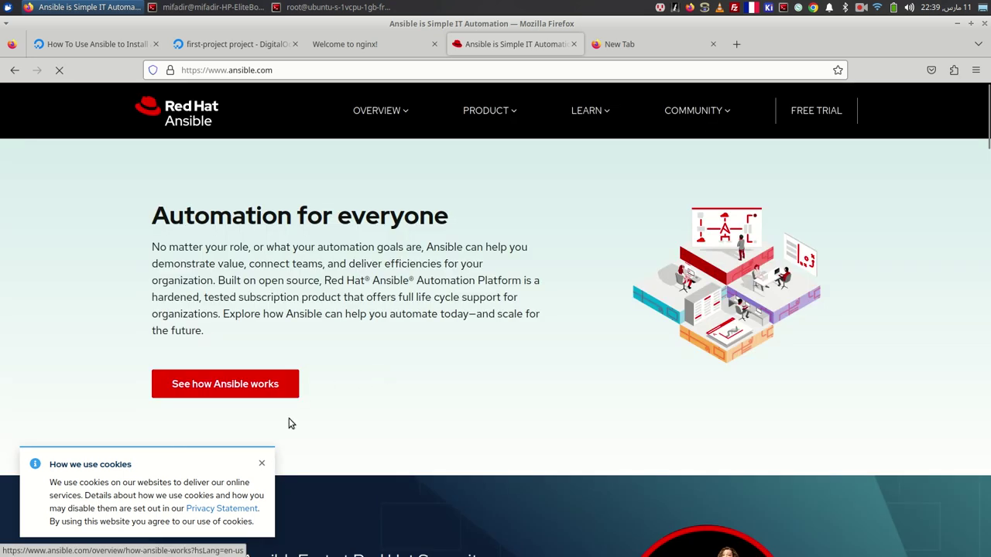
pyautogui.click(239, 384)
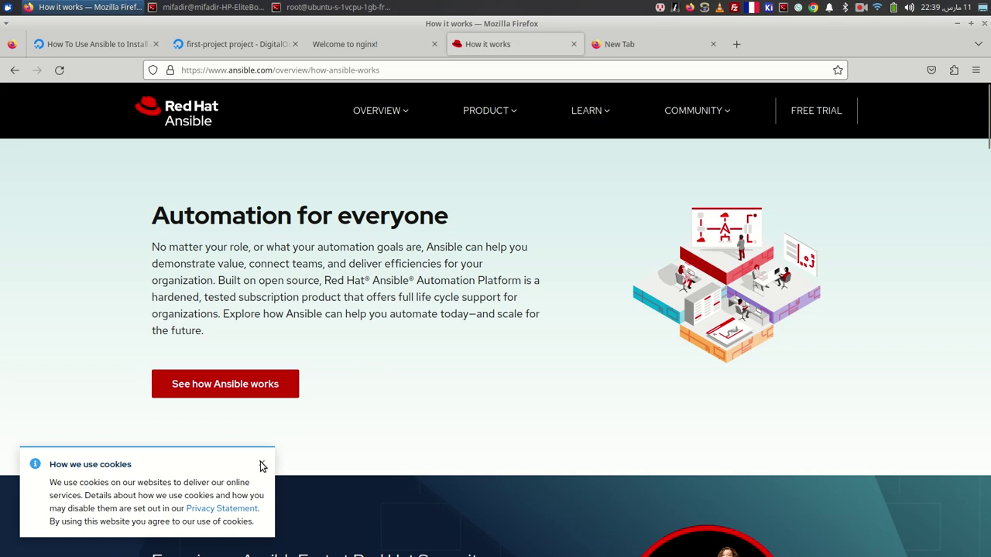
pyautogui.scroll(-10, 377, 316)
pyautogui.scroll(9, 169, 171)
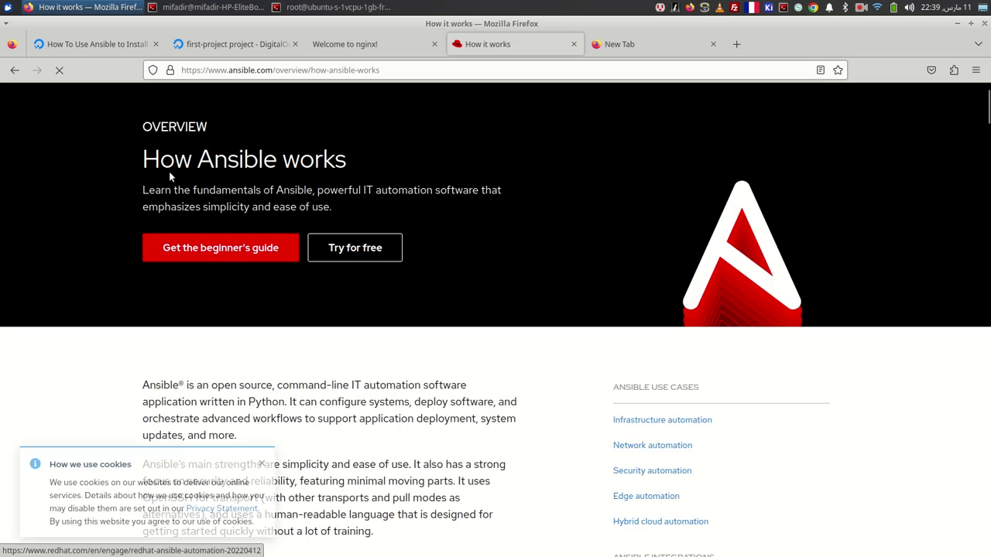
pyautogui.scroll(-5, 473, 292)
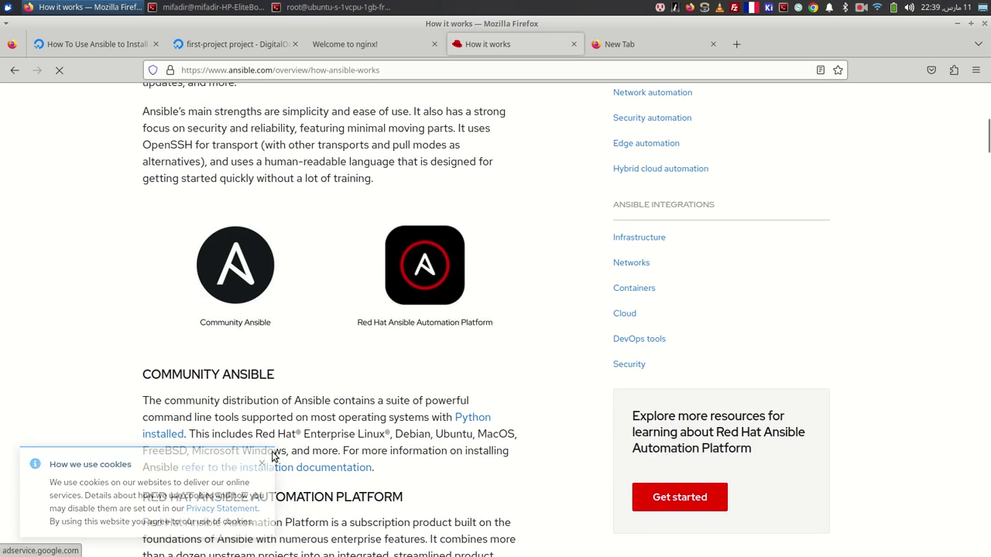
pyautogui.click(244, 45)
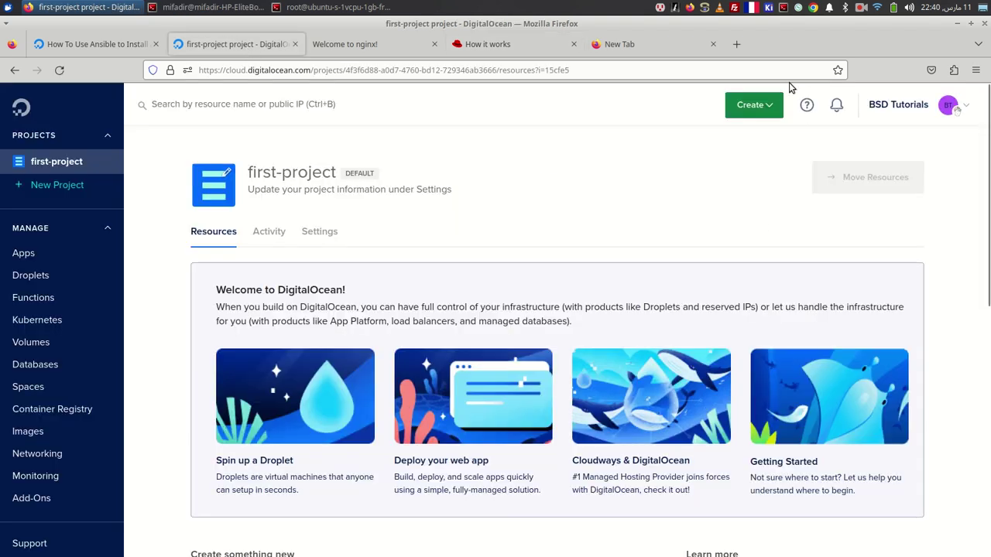
# - Start a new droplet with the Regular CPU $6/month plan
pyautogui.click(753, 111)
pyautogui.click(741, 141)
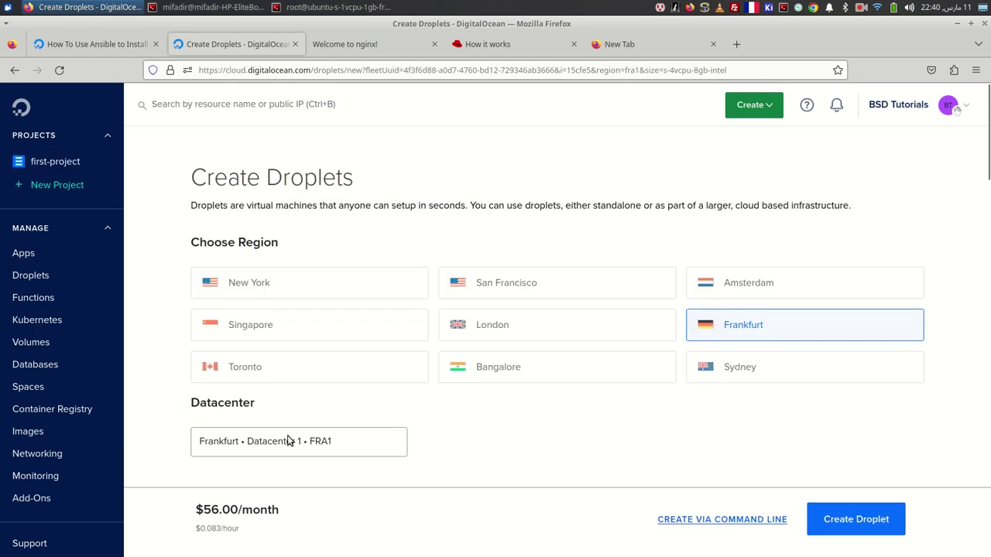
pyautogui.scroll(-4, 292, 441)
pyautogui.scroll(-3, 278, 432)
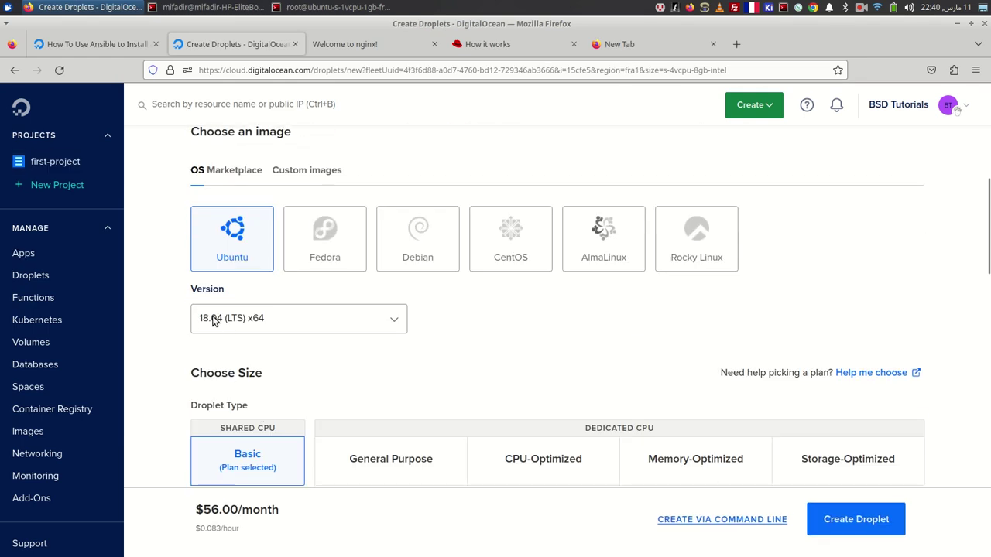
pyautogui.scroll(-5, 232, 333)
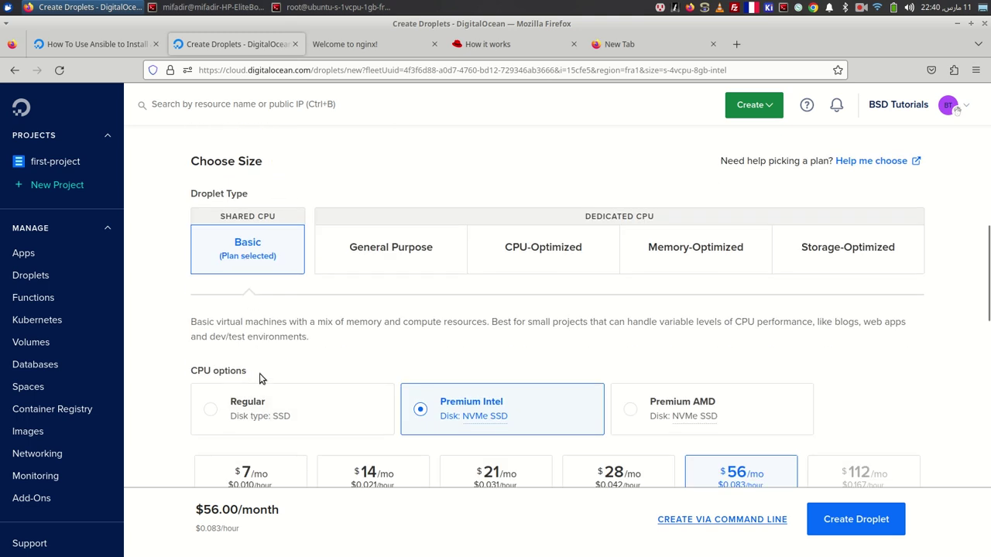
pyautogui.scroll(-3, 217, 298)
pyautogui.click(211, 268)
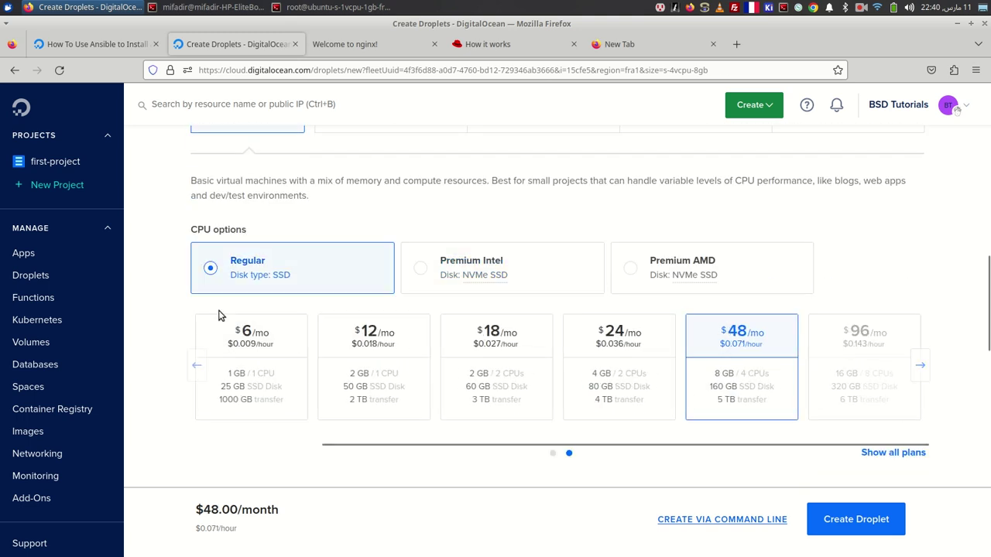
pyautogui.click(230, 341)
pyautogui.scroll(-8, 270, 369)
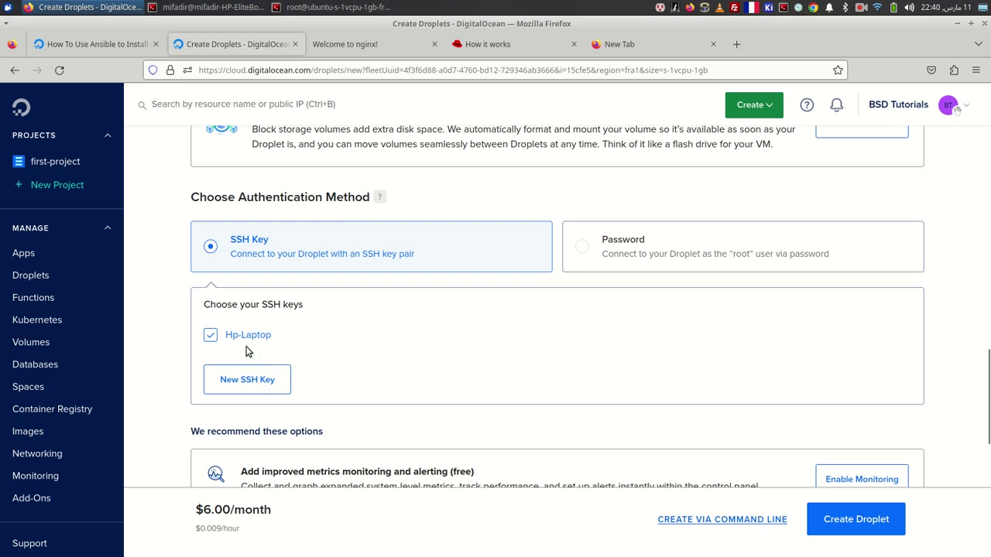
pyautogui.scroll(-3, 373, 372)
pyautogui.scroll(-4, 341, 319)
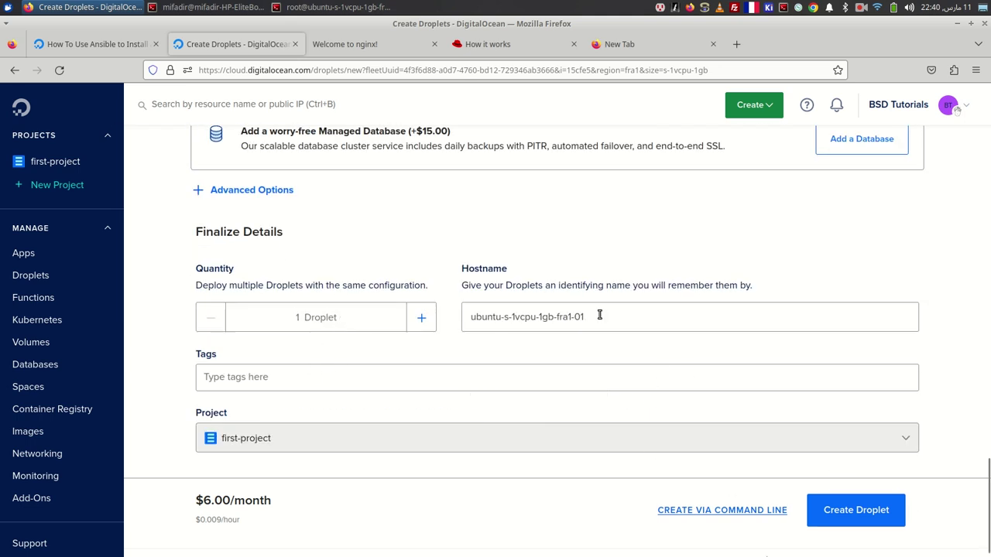
# - Rename the hostname to ubuntu-wordpress-ansible and create the droplet
pyautogui.moveTo(600, 316); pyautogui.dragTo(519, 312)
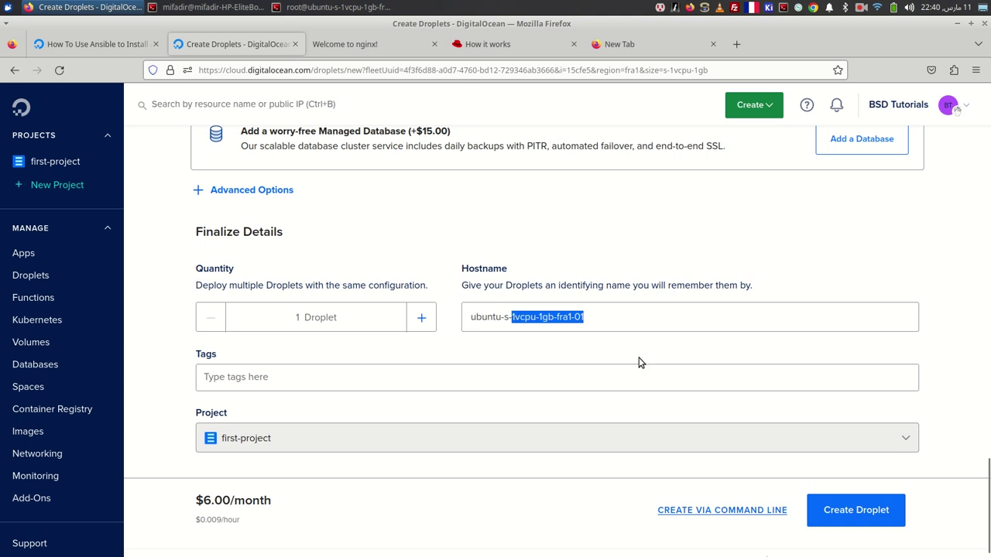
pyautogui.press('BackSpace')
pyautogui.press('BackSpace')
pyautogui.press('BackSpace')
pyautogui.write('wordpress-ansible')
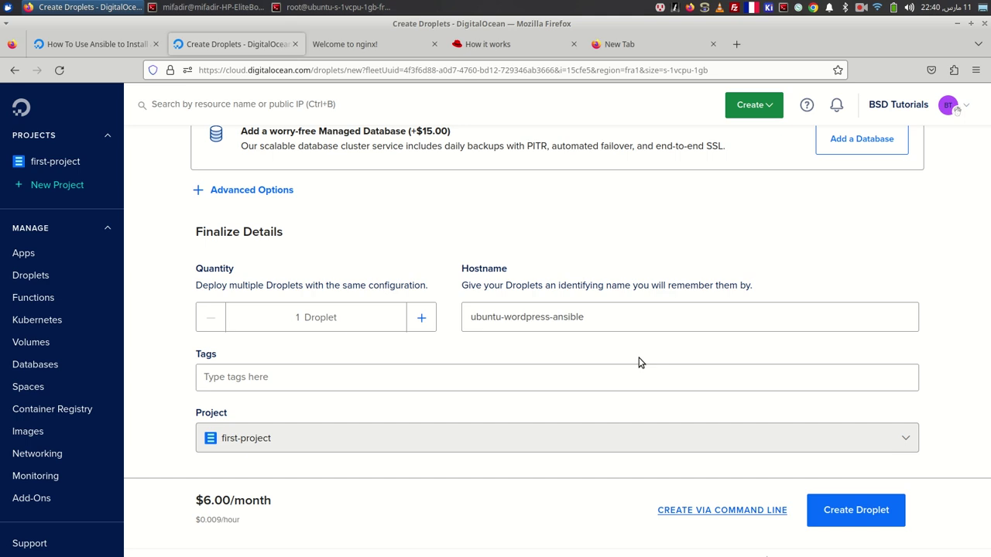
pyautogui.click(855, 511)
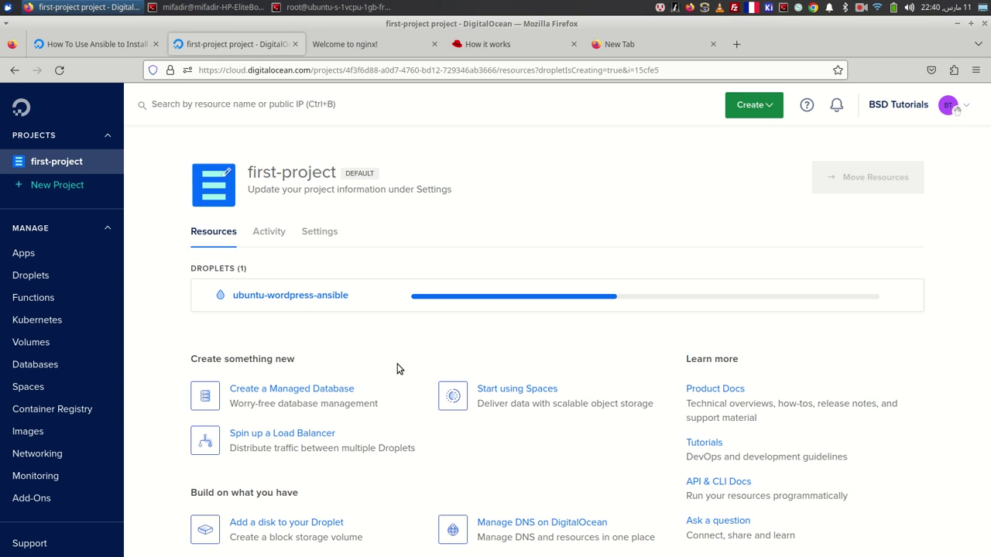
# - Deselect the tutorial title, then view the ubuntu-wordpress-ansible droplet's page and go back
pyautogui.click(51, 44)
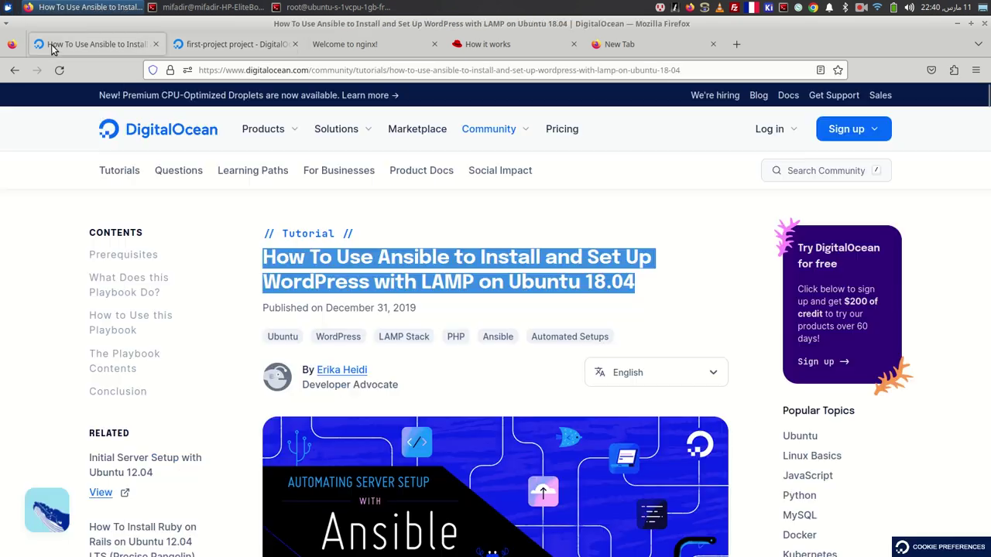
pyautogui.click(436, 219)
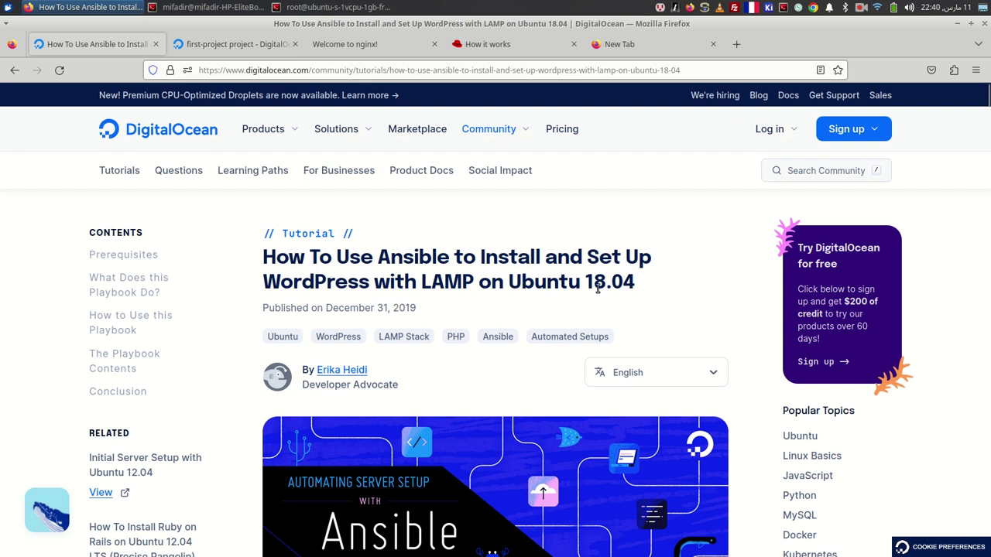
pyautogui.click(208, 44)
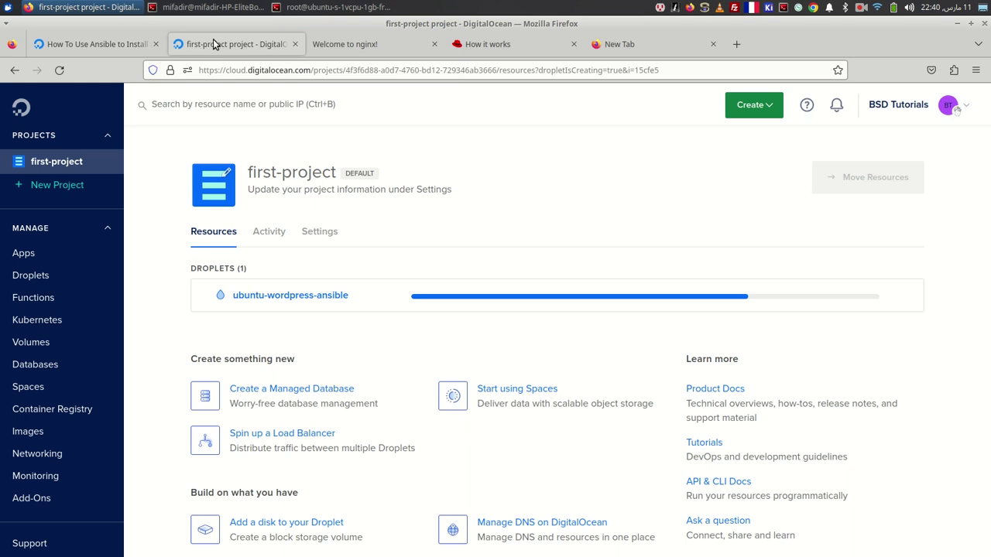
pyautogui.click(298, 295)
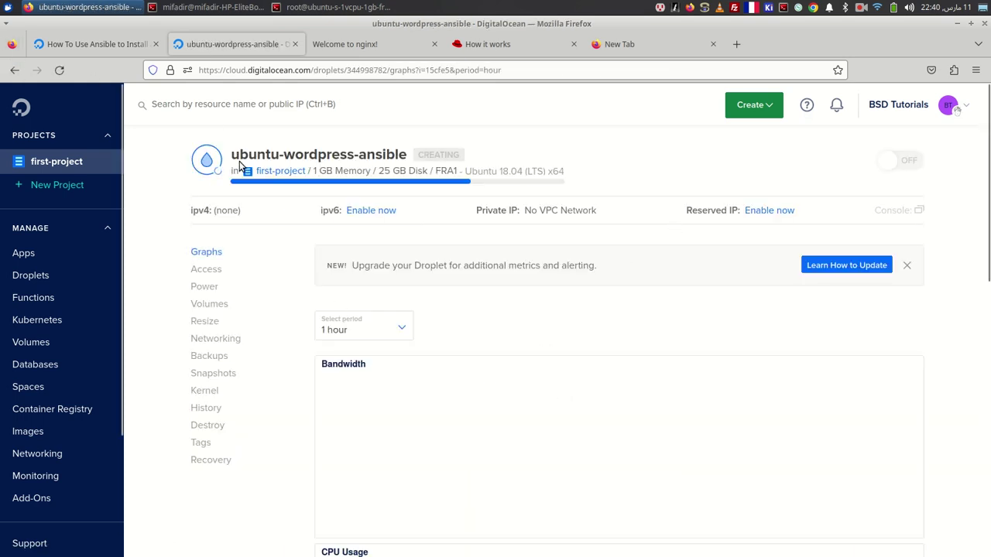
pyautogui.click(13, 70)
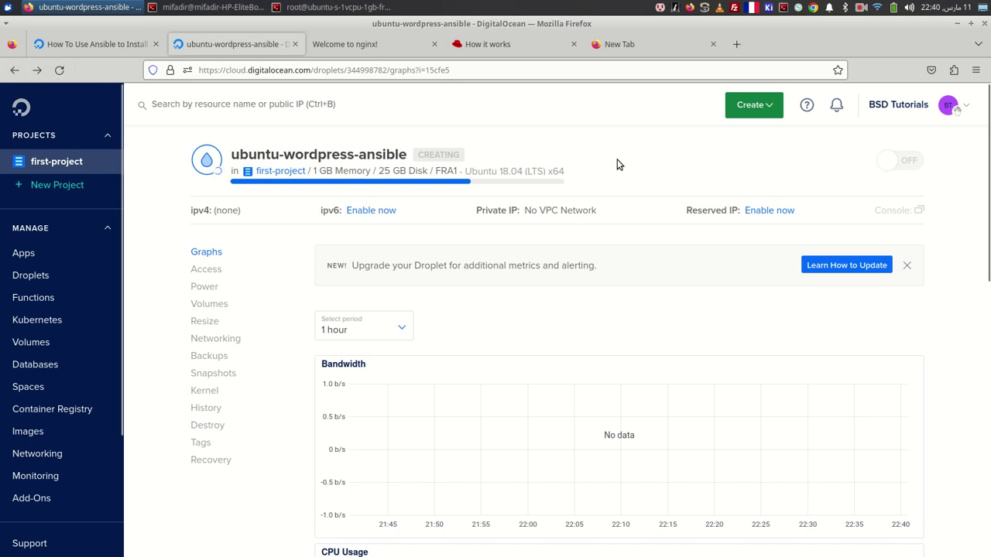
# - Check the Droplets list showing ubuntu-wordpress-ansible still provisioning, then return to the tutorial
pyautogui.click(62, 48)
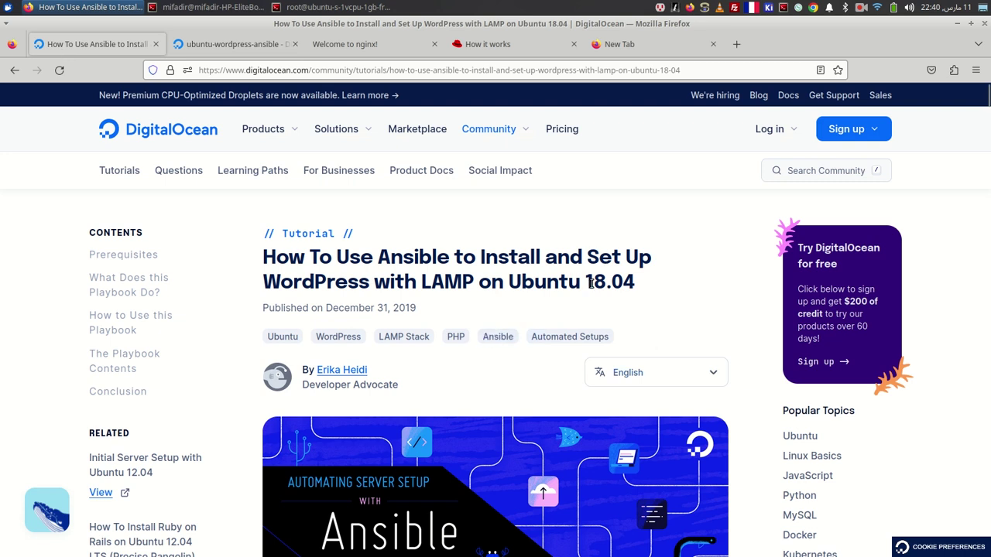
pyautogui.click(261, 44)
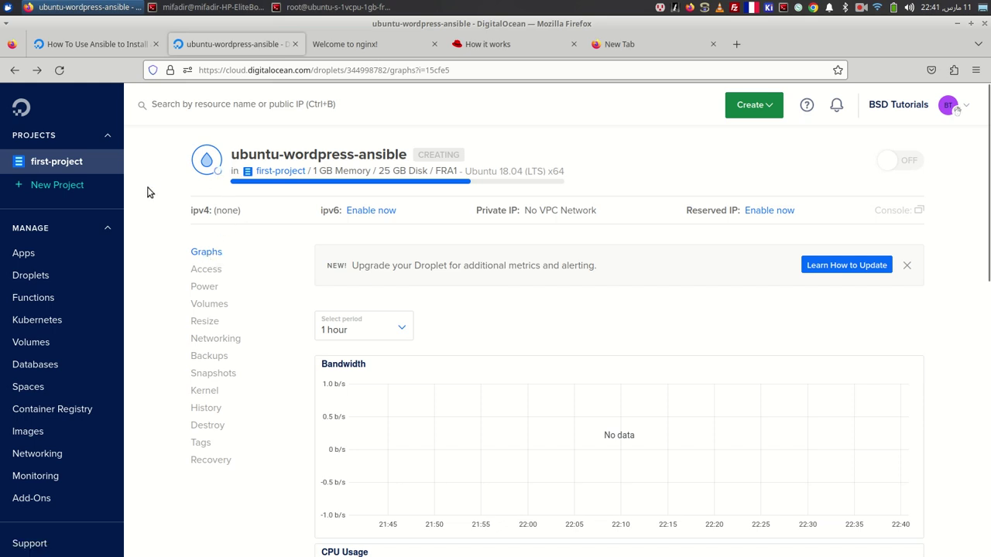
pyautogui.click(41, 279)
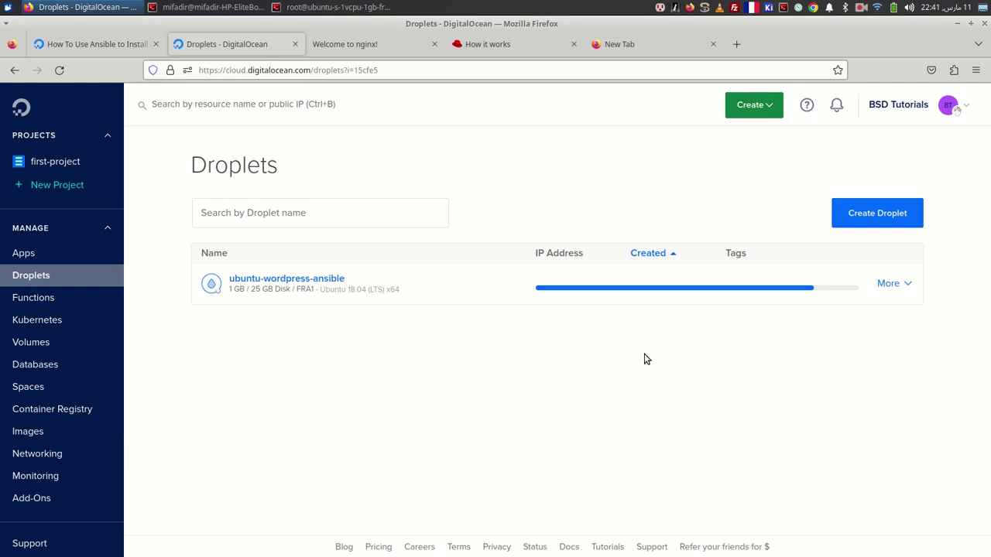
pyautogui.click(89, 44)
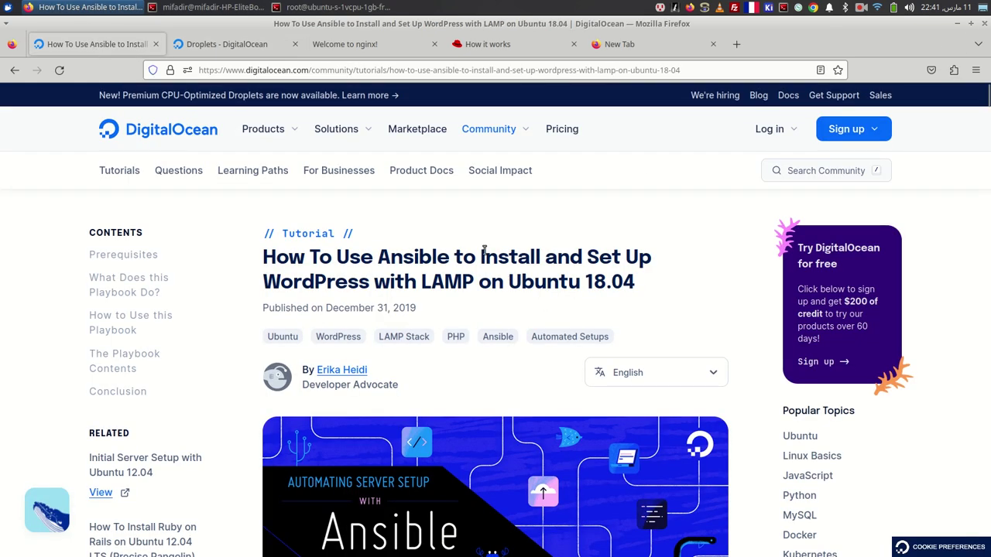
# - Copy the https ansible-playbooks repository URL from the tutorial's git clone command
pyautogui.scroll(-9, 483, 248)
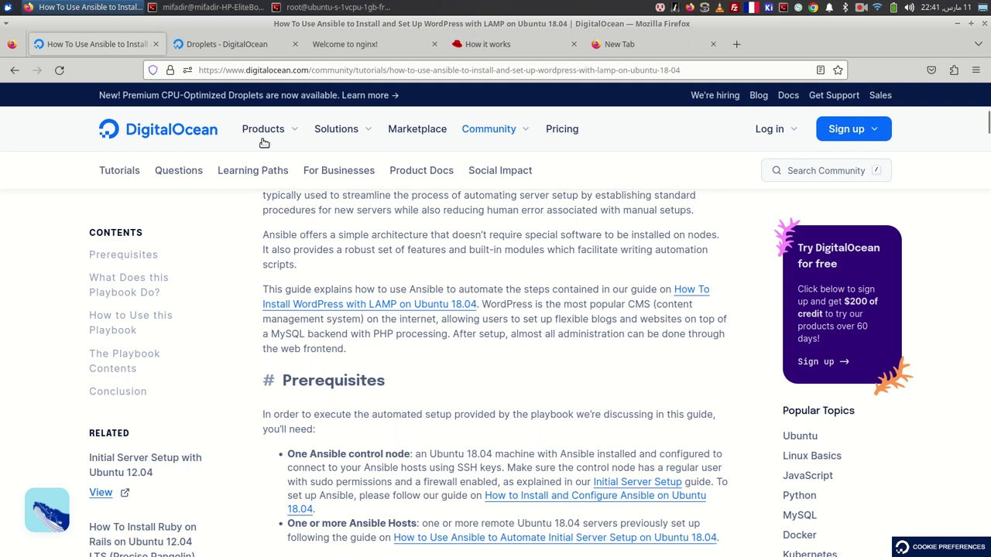
pyautogui.scroll(10, 423, 275)
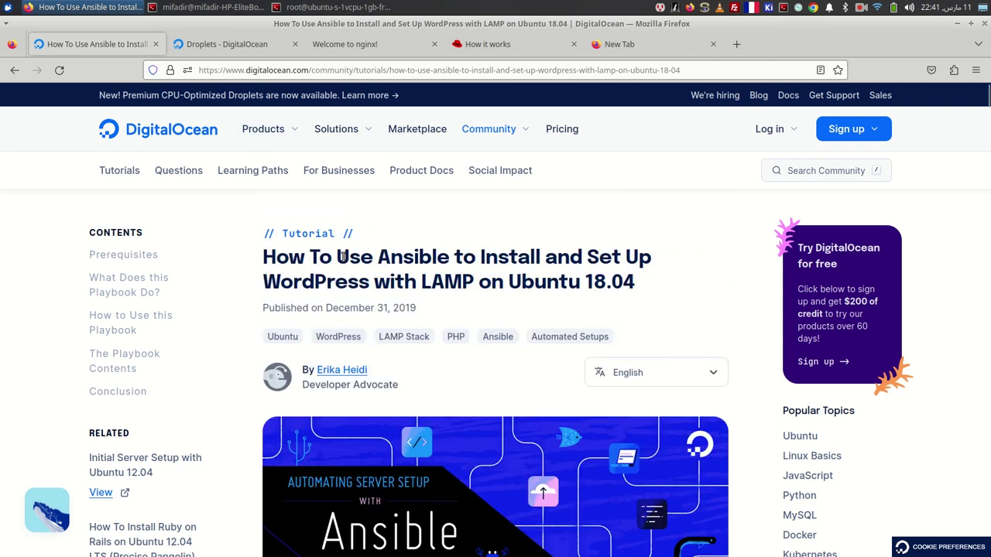
pyautogui.scroll(-10, 586, 303)
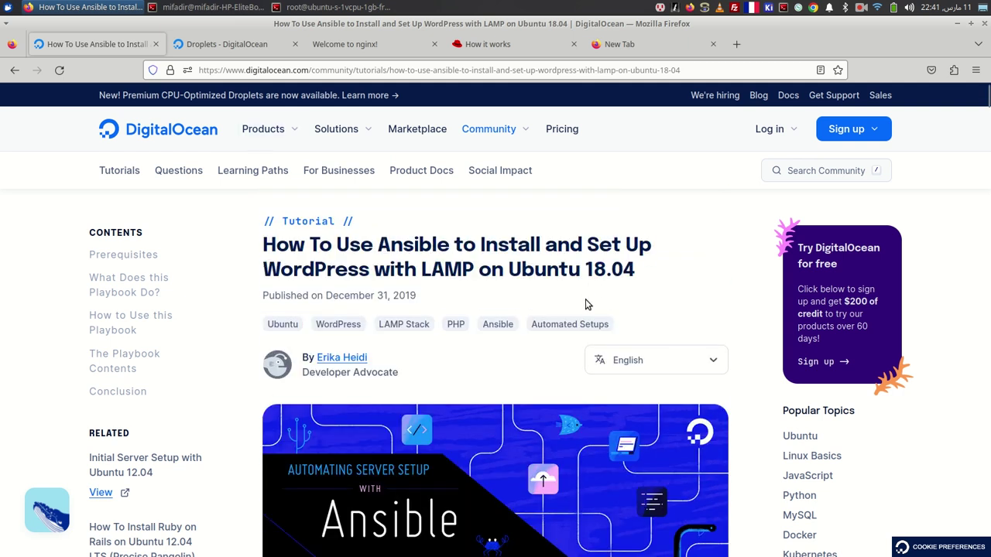
pyautogui.scroll(-6, 586, 304)
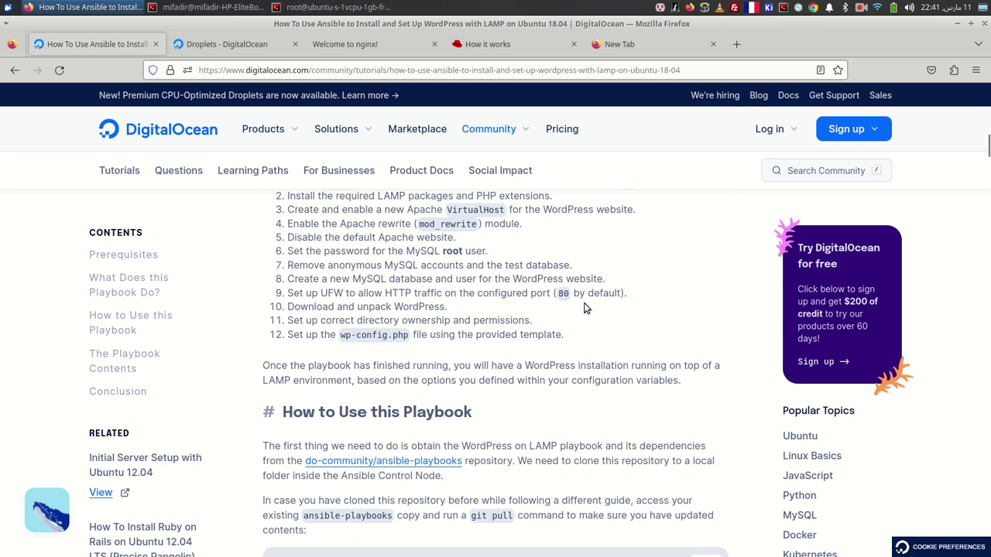
pyautogui.scroll(-1, 495, 317)
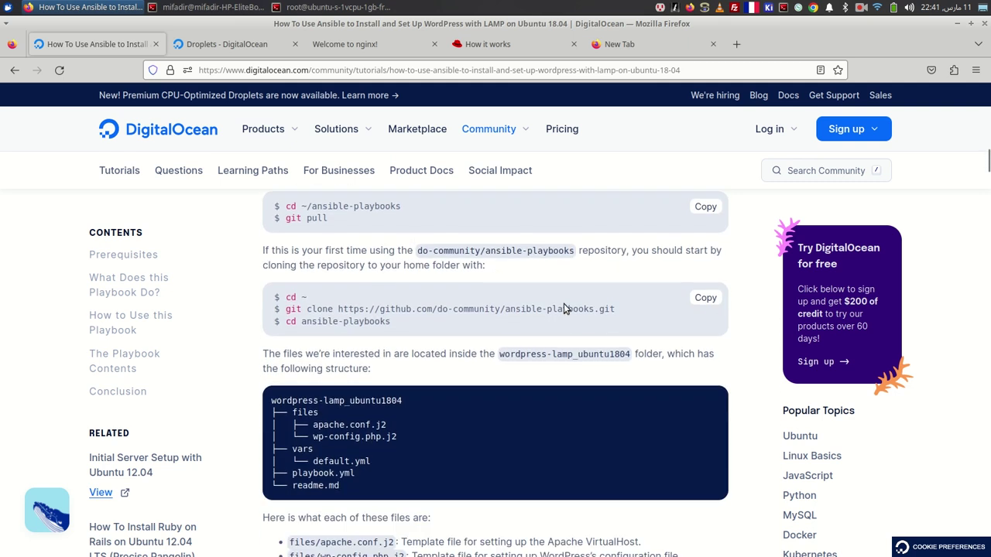
pyautogui.moveTo(615, 308); pyautogui.dragTo(285, 309)
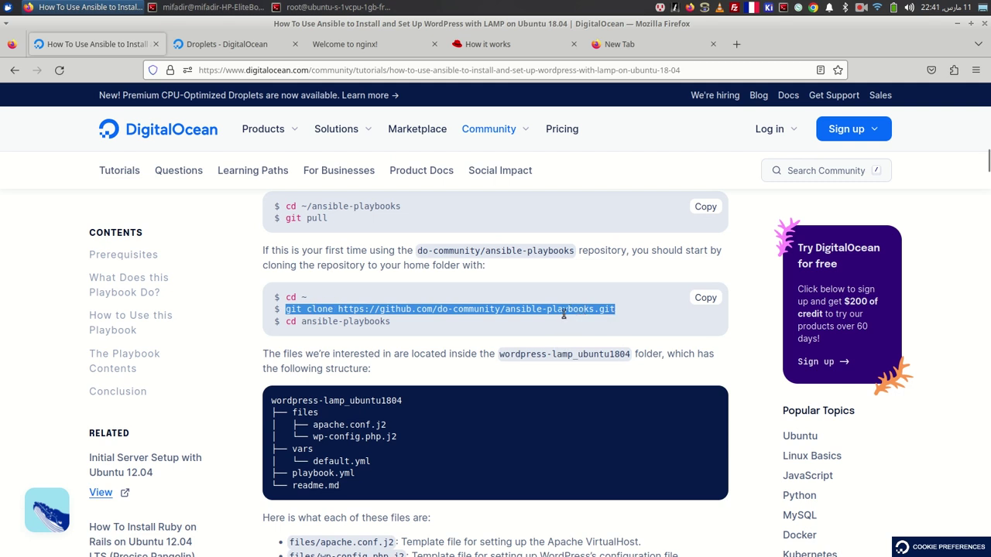
pyautogui.click(523, 302)
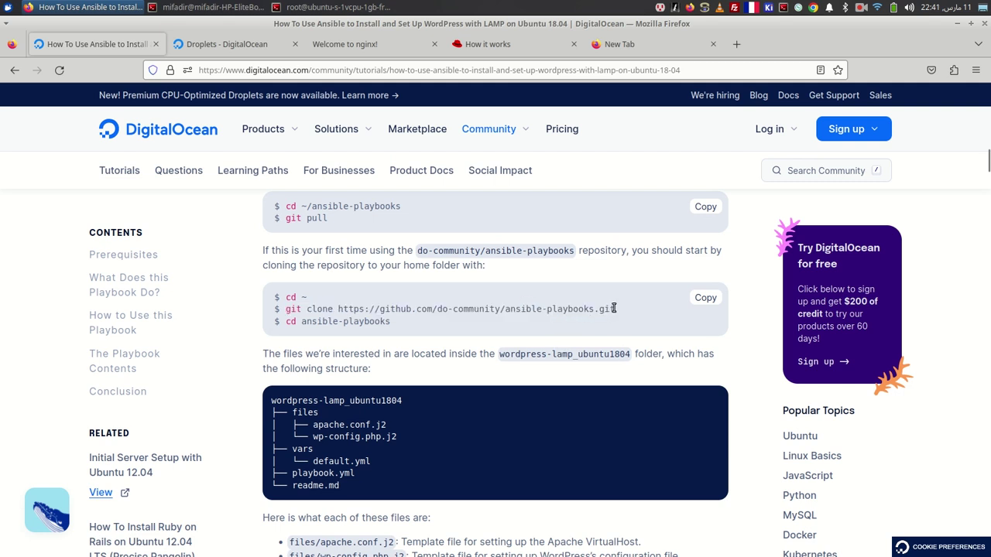
pyautogui.moveTo(614, 311)
pyautogui.mouseDown()
pyautogui.moveTo(285, 310)
pyautogui.moveTo(343, 311)
pyautogui.mouseUp()
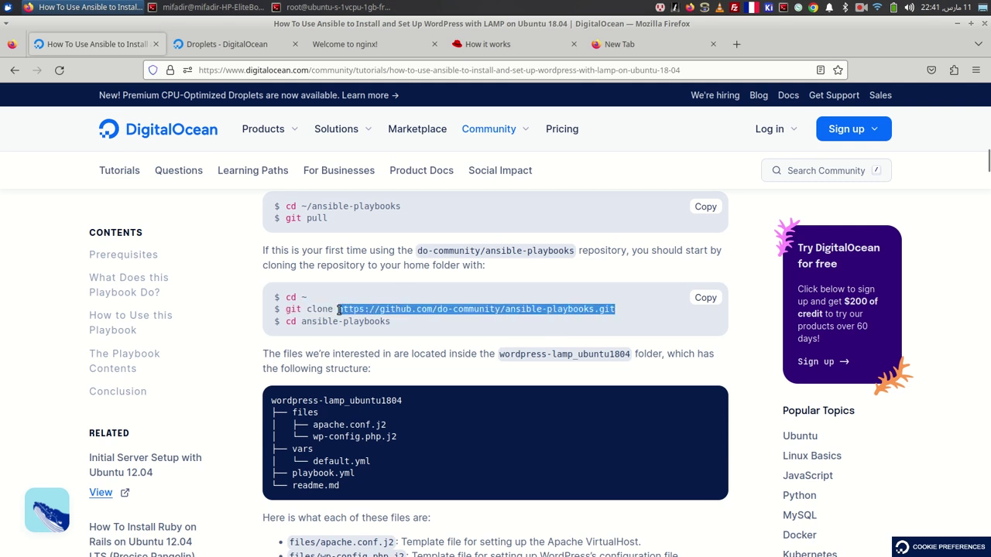
pyautogui.rightClick(339, 310)
pyautogui.click(402, 411)
# - Load the do-community GitHub organisation page from the pasted repository URL
pyautogui.click(655, 47)
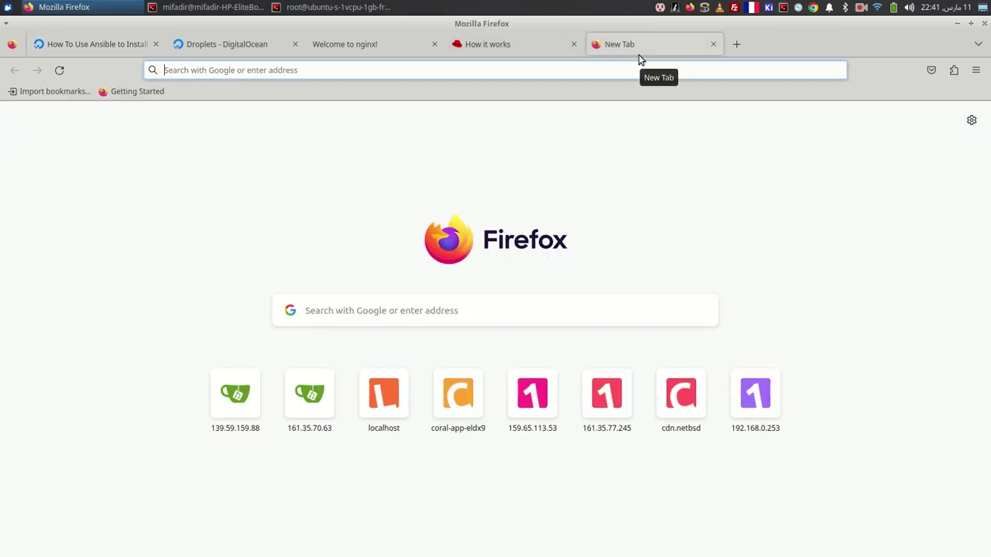
pyautogui.hotkey('ctrl', 'v')
pyautogui.press('BackSpace')
pyautogui.press('BackSpace')
pyautogui.press('BackSpace')
pyautogui.press('BackSpace')
pyautogui.press('BackSpace')
pyautogui.press('BackSpace')
pyautogui.press('BackSpace')
pyautogui.press('BackSpace')
pyautogui.press('BackSpace')
pyautogui.press('BackSpace')
pyautogui.press('BackSpace')
pyautogui.press('BackSpace')
pyautogui.press('BackSpace')
pyautogui.press('BackSpace')
pyautogui.press('BackSpace')
pyautogui.press('BackSpace')
pyautogui.press('BackSpace')
pyautogui.press('BackSpace')
pyautogui.press('BackSpace')
pyautogui.press('BackSpace')
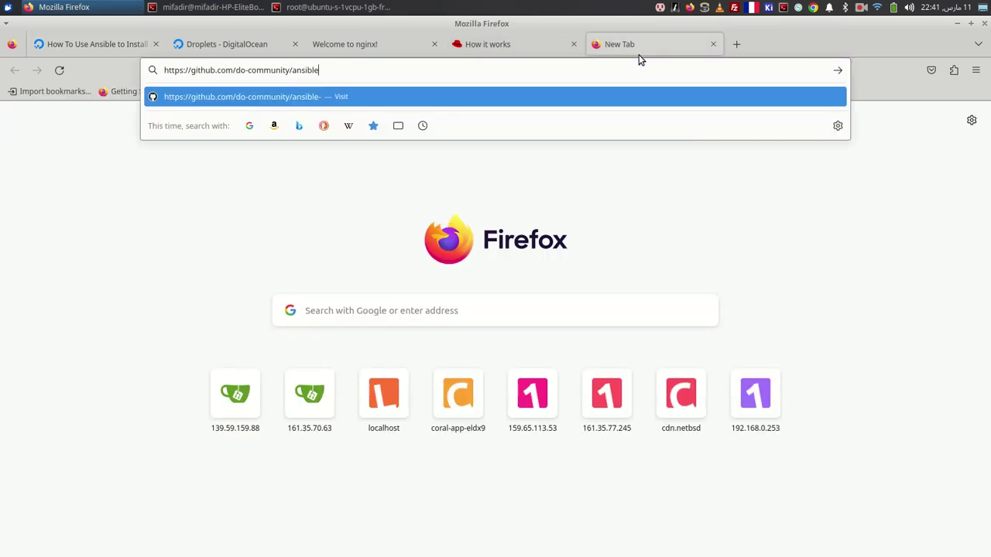
pyautogui.press('Escape')
pyautogui.press('Return')
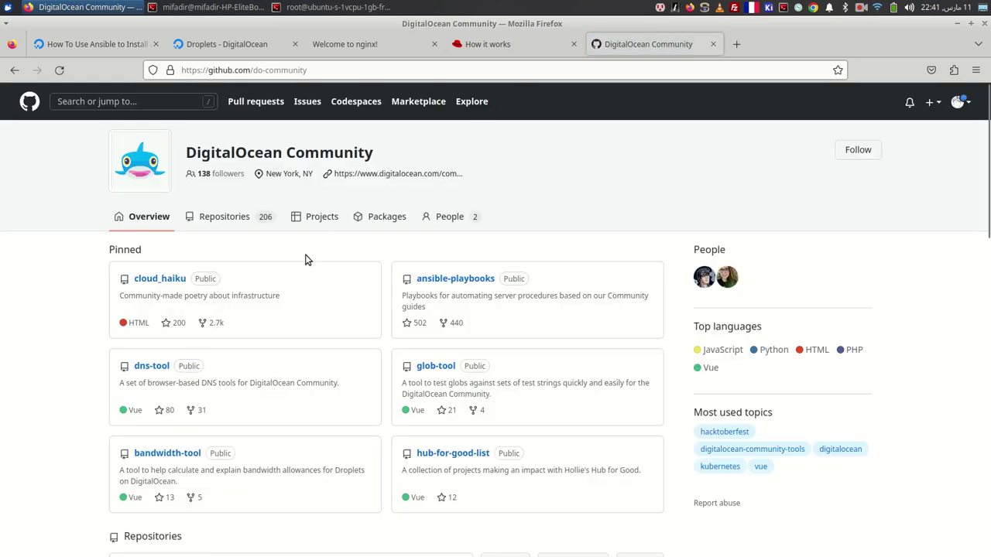
# - Search the organisation's repositories for ansible-playbooks and open it
pyautogui.click(226, 217)
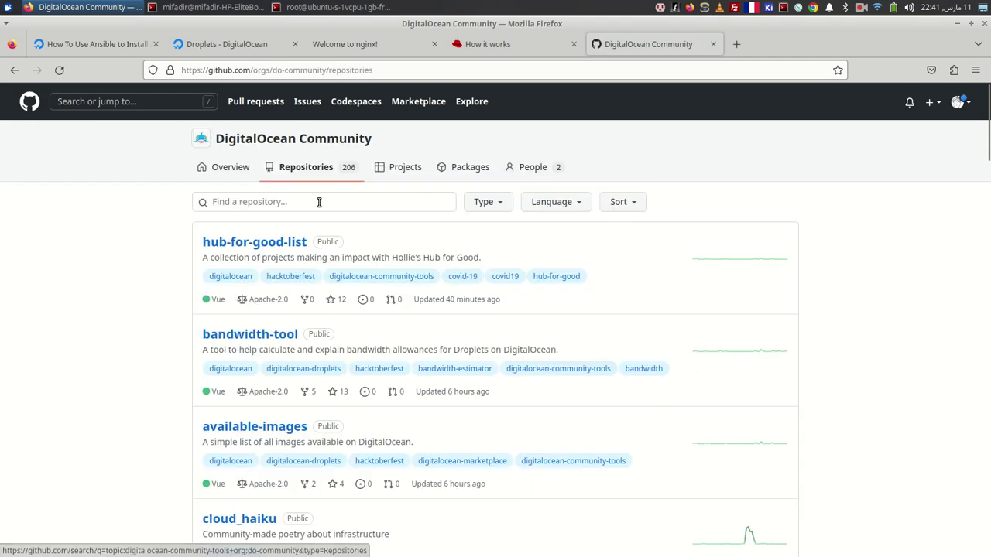
pyautogui.click(320, 201)
pyautogui.hotkey('ctrl', 'v')
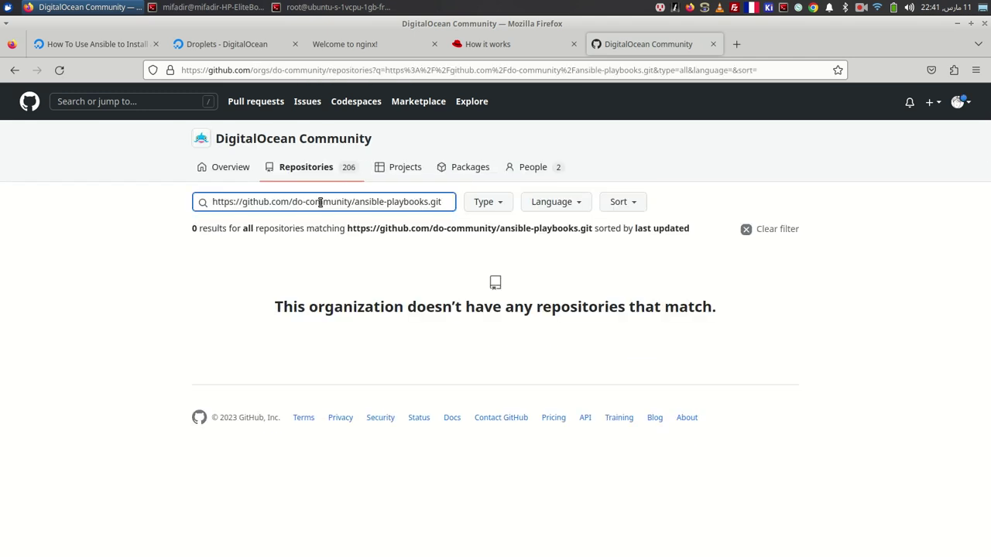
pyautogui.press('BackSpace')
pyautogui.press('BackSpace')
pyautogui.press('BackSpace')
pyautogui.press('BackSpace')
pyautogui.press('BackSpace')
pyautogui.press('BackSpace')
pyautogui.press('BackSpace')
pyautogui.press('BackSpace')
pyautogui.press('BackSpace')
pyautogui.press('BackSpace')
pyautogui.press('BackSpace')
pyautogui.press('BackSpace')
pyautogui.press('BackSpace')
pyautogui.press('BackSpace')
pyautogui.press('BackSpace')
pyautogui.press('BackSpace')
pyautogui.press('BackSpace')
pyautogui.press('BackSpace')
pyautogui.press('BackSpace')
pyautogui.press('BackSpace')
pyautogui.press('BackSpace')
pyautogui.press('BackSpace')
pyautogui.press('BackSpace')
pyautogui.press('BackSpace')
pyautogui.press('BackSpace')
pyautogui.press('BackSpace')
pyautogui.press('BackSpace')
pyautogui.press('Right')
pyautogui.press('Right')
pyautogui.press('Right')
pyautogui.press('Right')
pyautogui.press('Right')
pyautogui.press('Right')
pyautogui.press('Right')
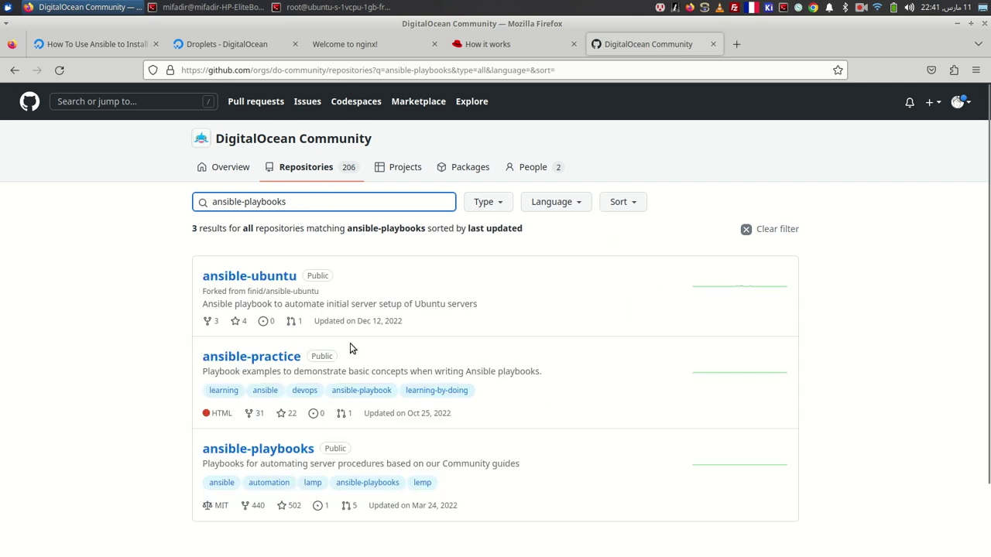
pyautogui.click(283, 450)
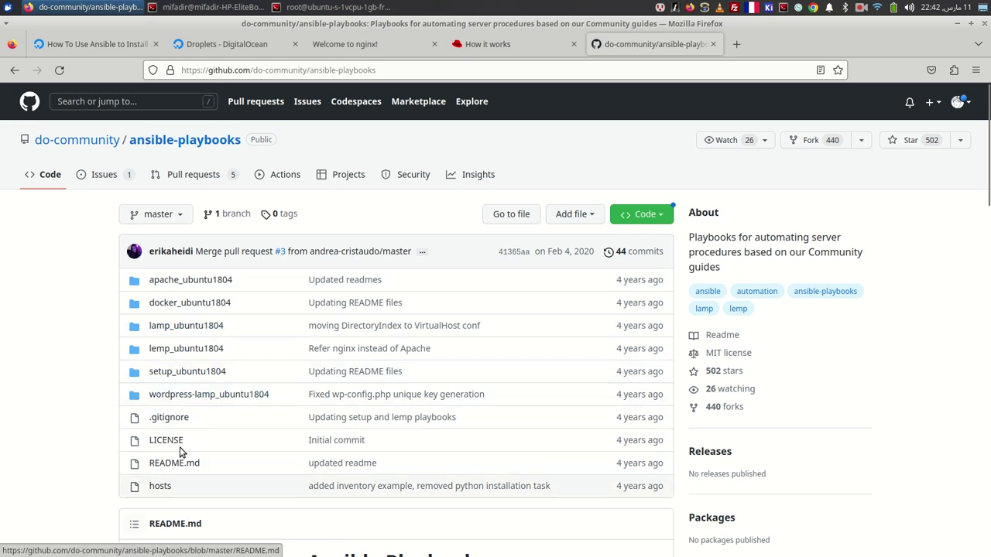
# - Glance at the wordpress-lamp_ubuntu1804 folder, then copy the repository's HTTPS clone URL
pyautogui.click(221, 394)
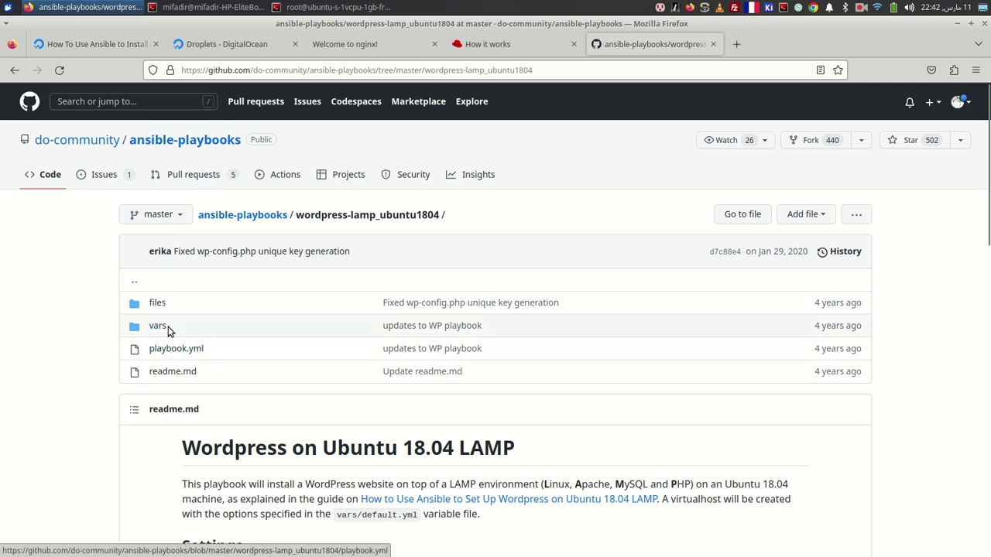
pyautogui.click(15, 70)
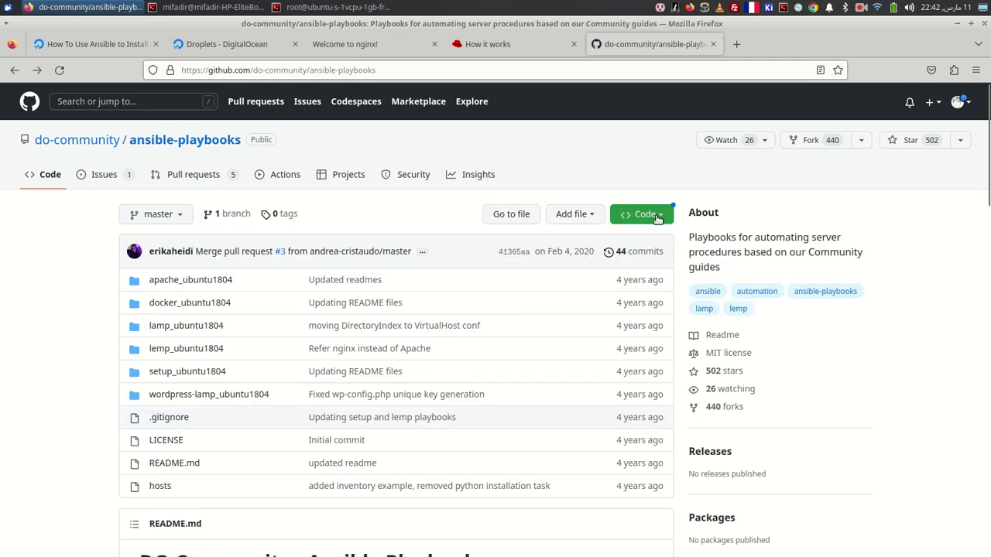
pyautogui.click(656, 215)
pyautogui.click(649, 327)
# - Clear the terminal screen and open the wordpress-lamp_ubuntu1804 folder on GitHub
pyautogui.hotkey('alt', 'Tab')
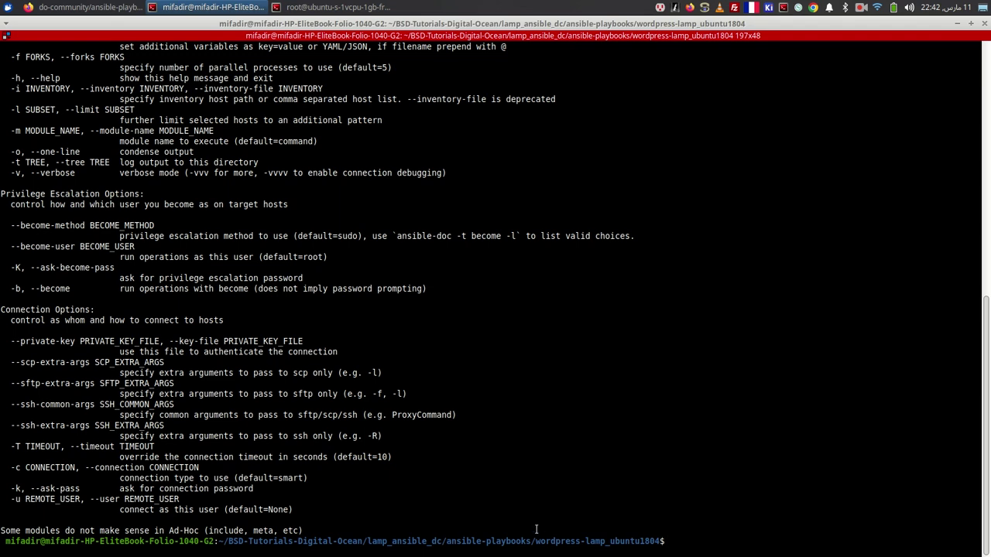
pyautogui.write('clear')
pyautogui.press('Return')
pyautogui.press('Return')
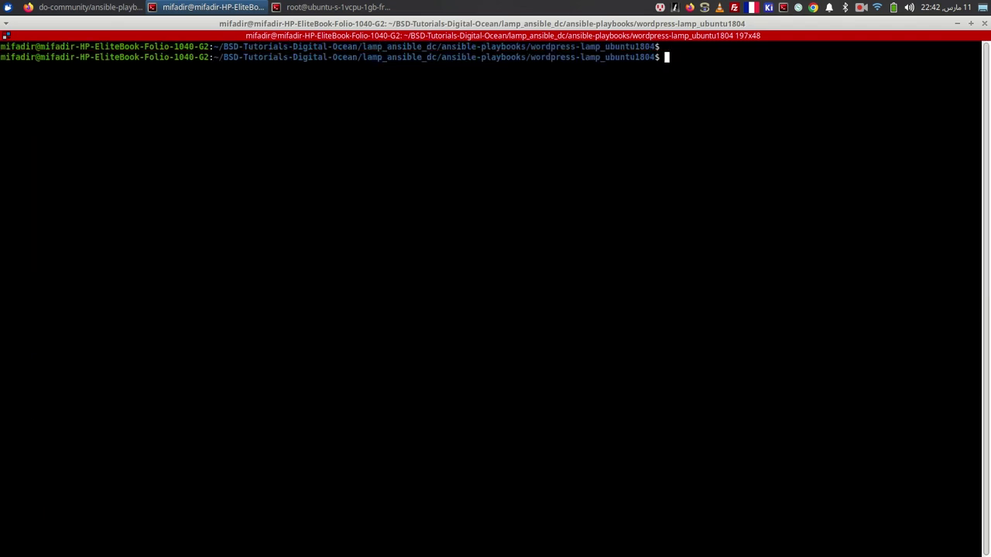
pyautogui.press('Return')
pyautogui.press('Return')
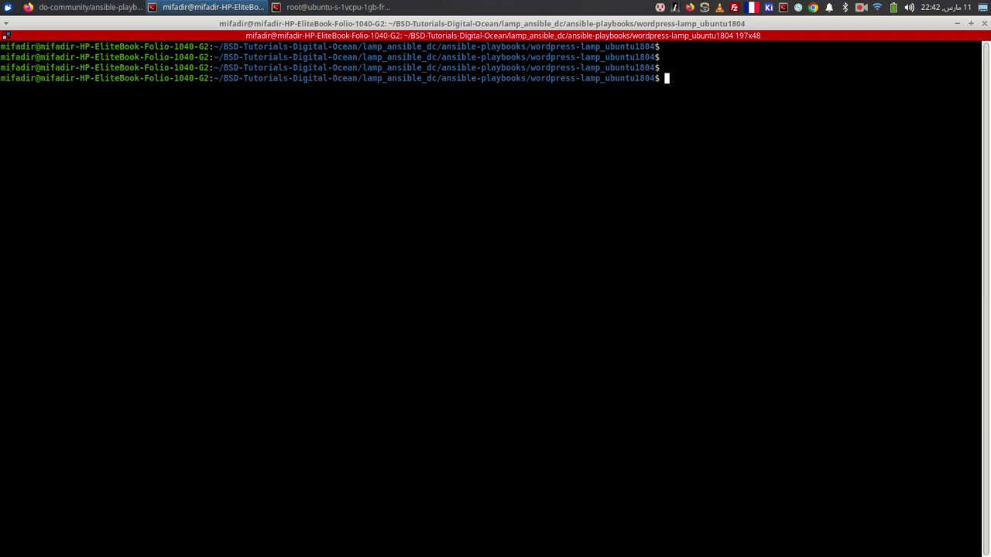
pyautogui.hotkey('alt', 'Tab')
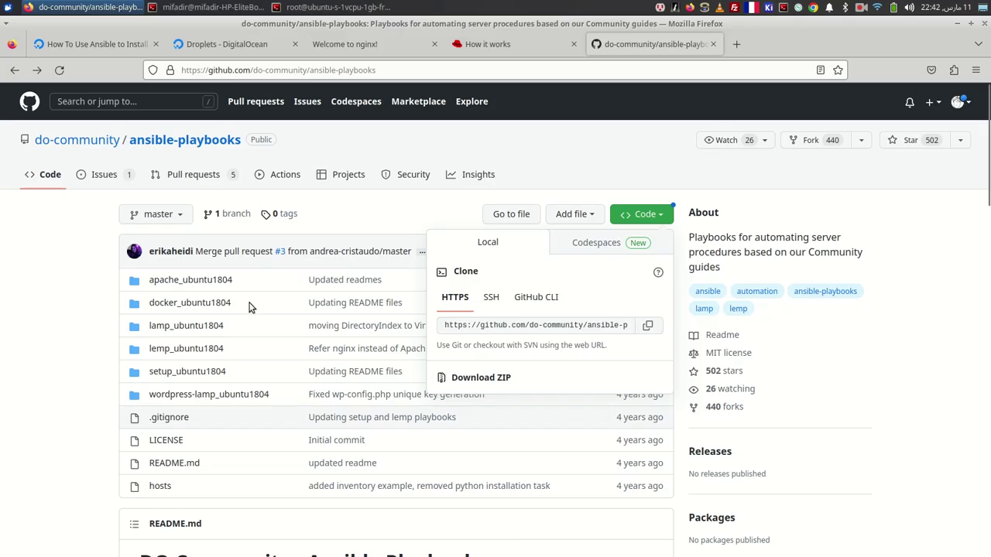
pyautogui.click(194, 395)
pyautogui.click(194, 395)
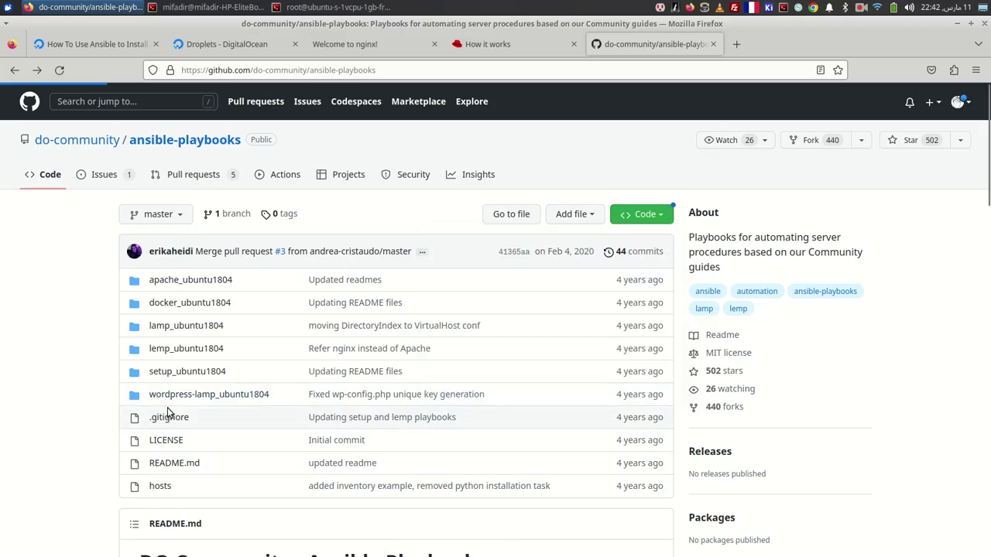
# - List the playbook folder and print vars/default.yml to review its MySQL and HTTP settings
pyautogui.hotkey('alt', 'Tab')
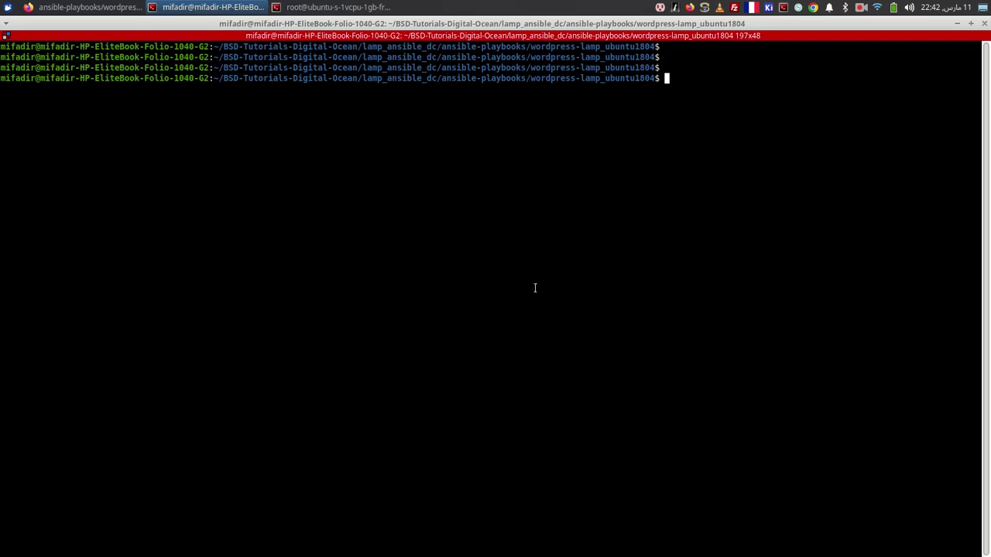
pyautogui.write('ls')
pyautogui.press('Return')
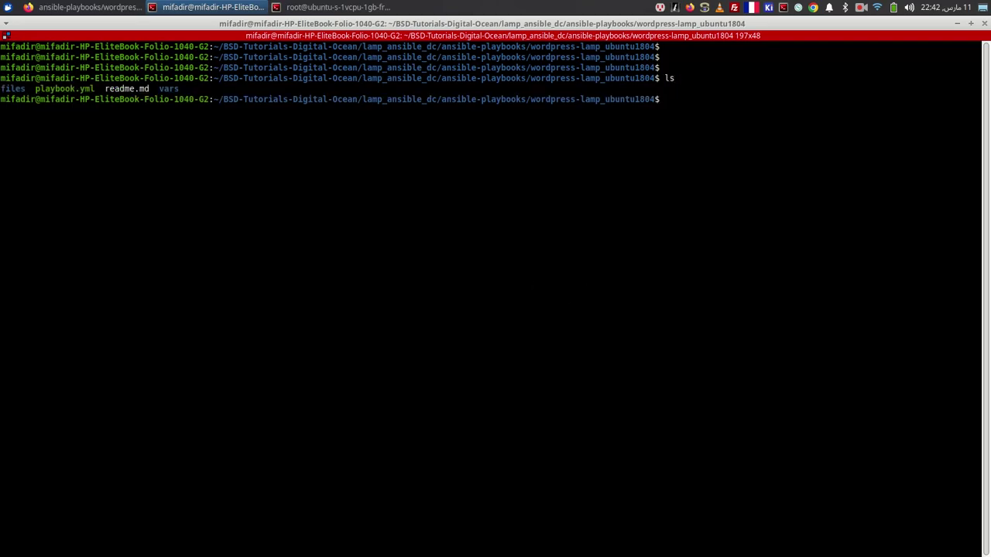
pyautogui.write('cat vars/default.yml')
pyautogui.press('Return')
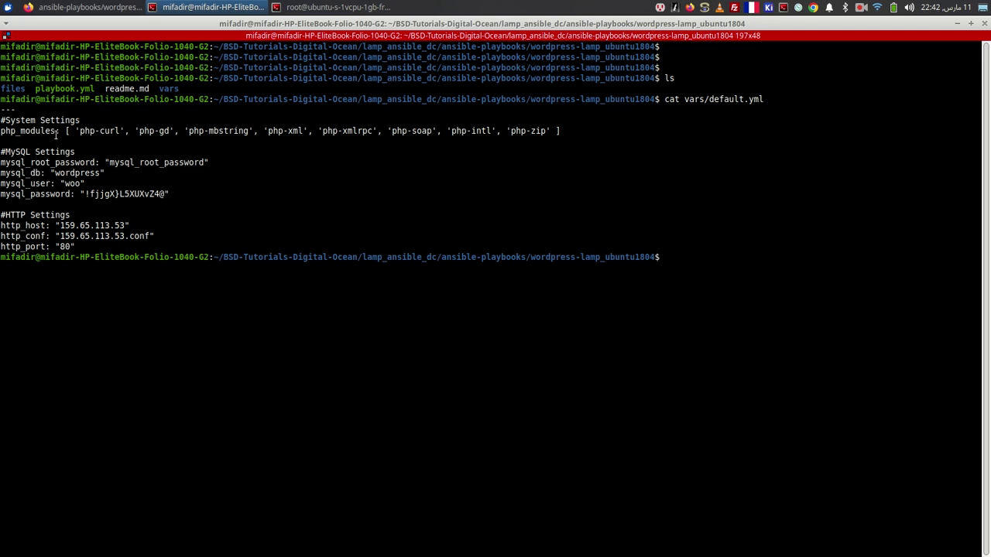
pyautogui.doubleClick(57, 89)
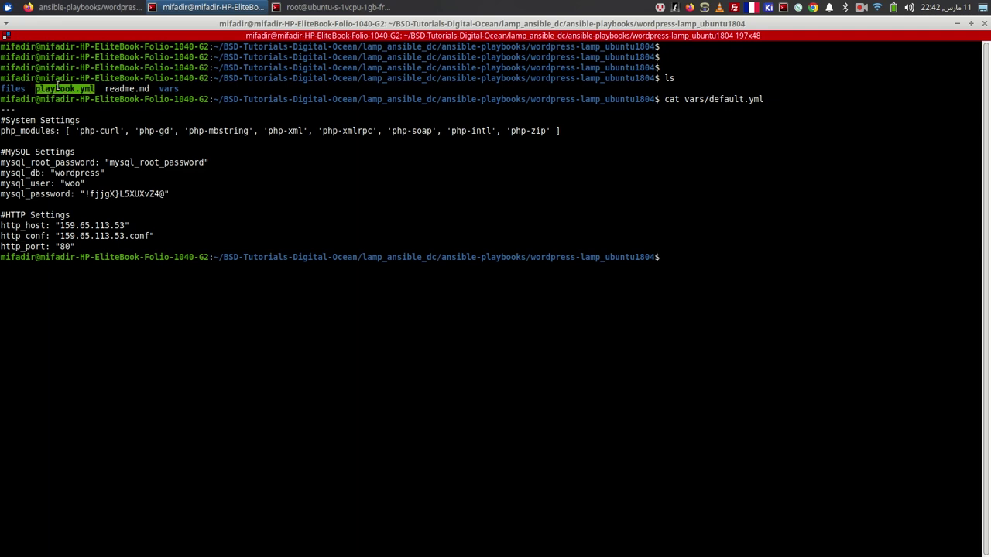
pyautogui.click(42, 124)
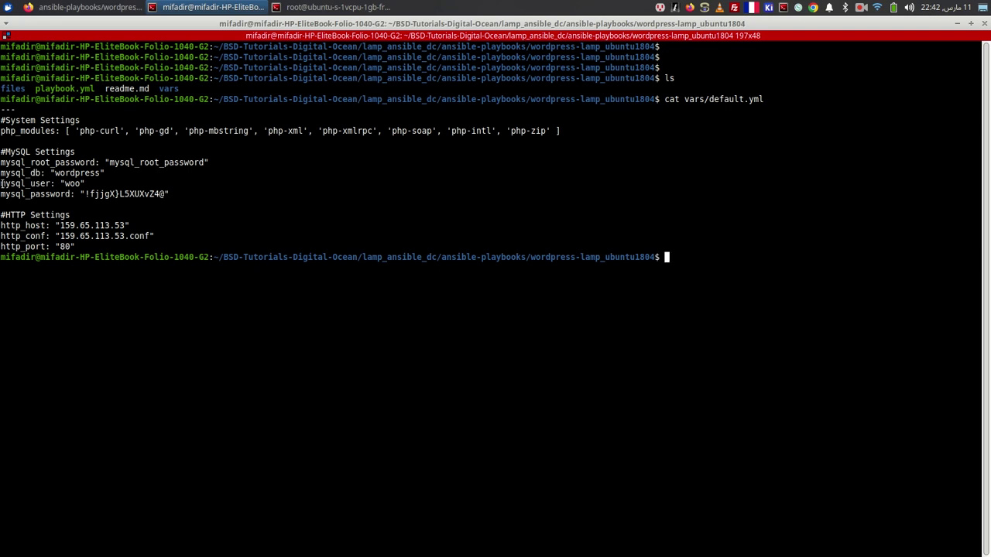
pyautogui.moveTo(3, 183); pyautogui.dragTo(57, 175)
pyautogui.click(77, 186)
pyautogui.hotkey('alt', 'Tab')
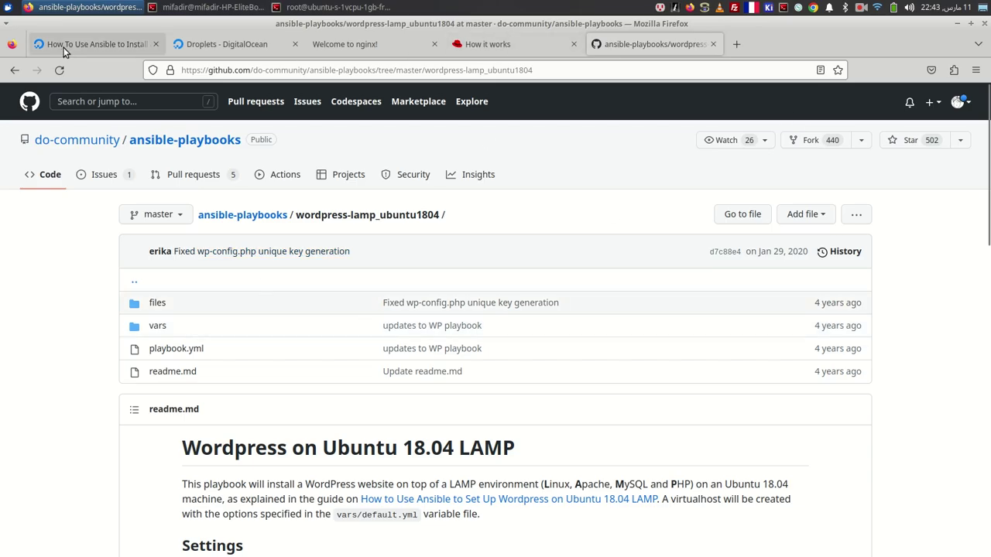
# - Look up the droplet's IP in DigitalOcean and open vars/default.yml in vi
pyautogui.click(65, 50)
pyautogui.click(206, 45)
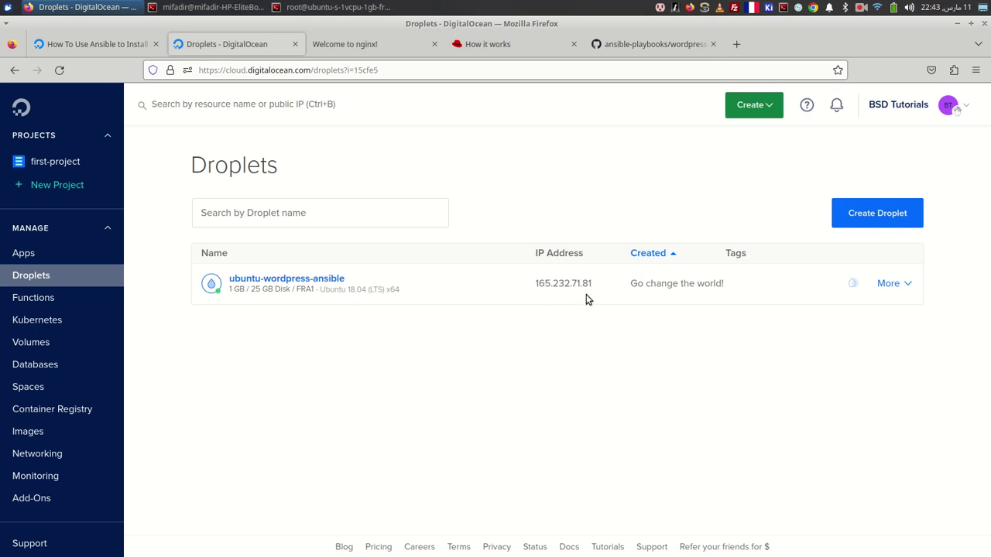
pyautogui.hotkey('alt', 'Tab')
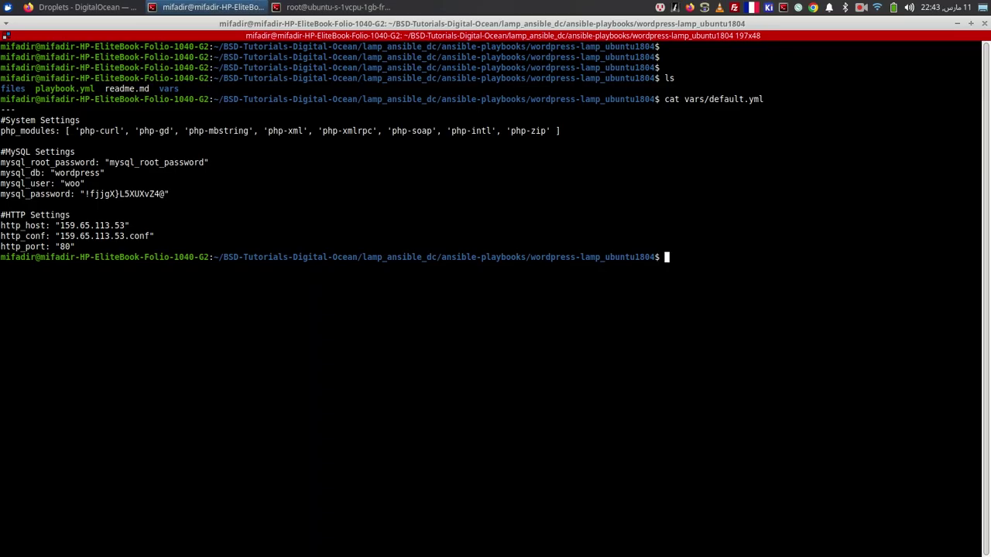
pyautogui.write('i vars/default.yml')
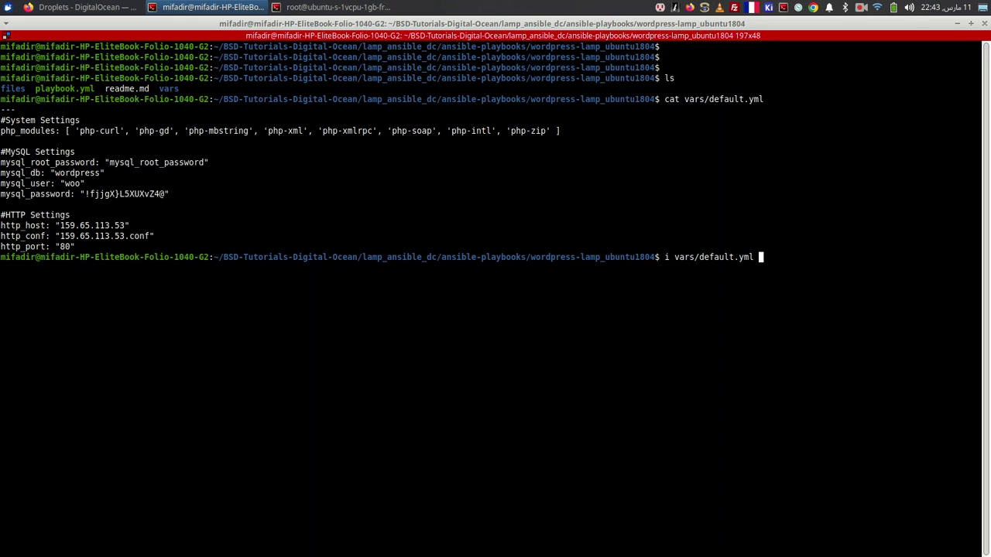
pyautogui.press('Up')
pyautogui.hotkey('ctrl', 'Left')
pyautogui.hotkey('ctrl', 'Left')
pyautogui.hotkey('ctrl', 'Left')
pyautogui.hotkey('ctrl', 'Left')
pyautogui.write('v')
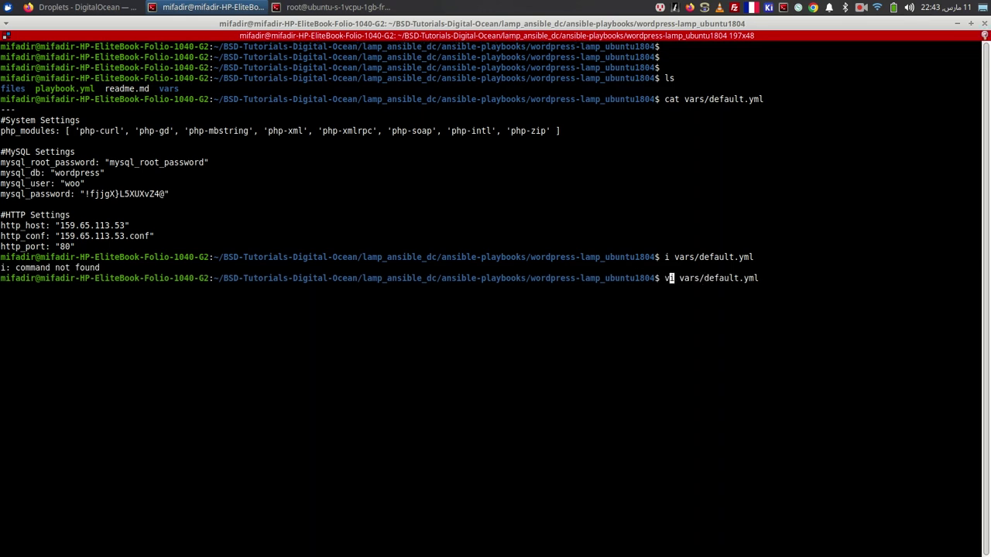
pyautogui.press('Return')
# - Replace the http_conf address with 165.232.71.81, keeping the .conf suffix
pyautogui.press('b')
pyautogui.press('b')
pyautogui.press('b')
pyautogui.press('b')
pyautogui.press('b')
pyautogui.press('b')
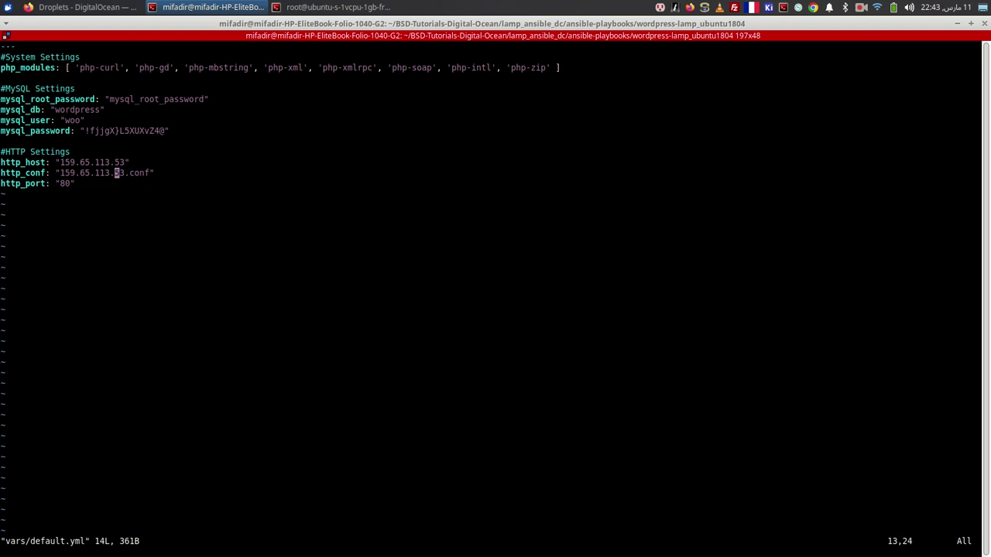
pyautogui.press('x')
pyautogui.press('x')
pyautogui.press('x')
pyautogui.press('x')
pyautogui.press('x')
pyautogui.press('x')
pyautogui.press('x')
pyautogui.press('x')
pyautogui.press('x')
pyautogui.press('x')
pyautogui.press('x')
pyautogui.press('x')
pyautogui.press('x')
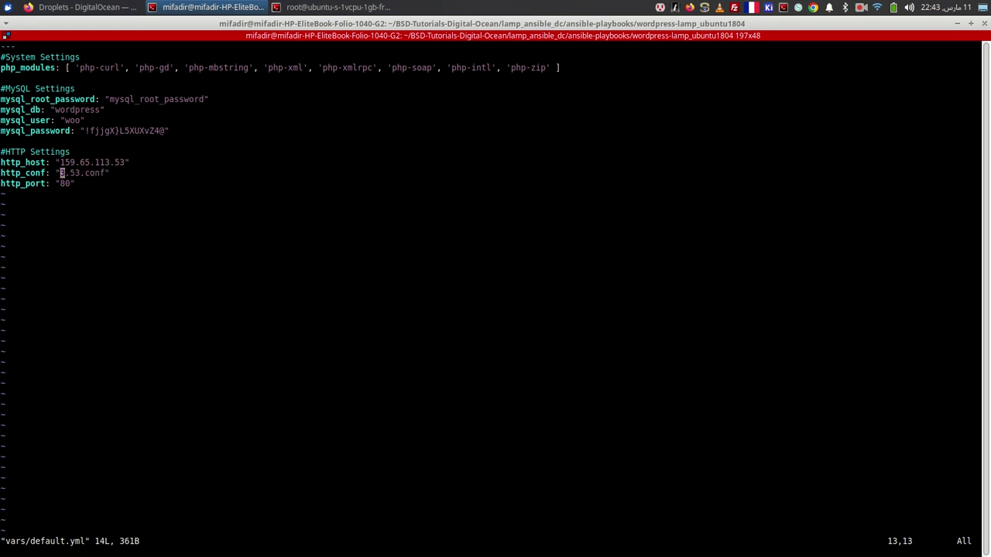
pyautogui.press('h')
pyautogui.press('a')
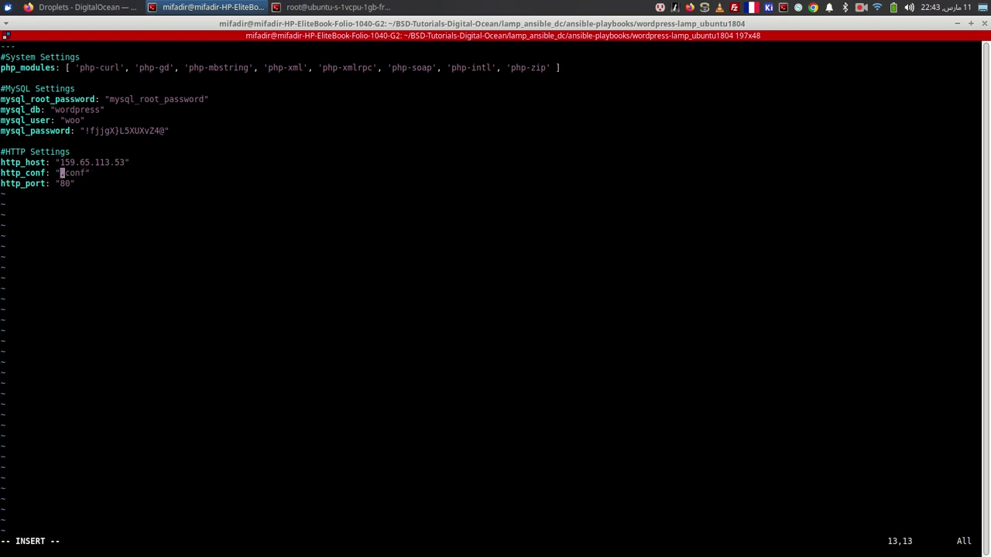
pyautogui.rightClick(271, 208)
pyautogui.click(300, 231)
pyautogui.press('Escape')
# - Set http_host to 165.232.71.81 and save the file with :wq
pyautogui.press('k')
pyautogui.press('b')
pyautogui.press('b')
pyautogui.press('b')
pyautogui.press('b')
pyautogui.press('b')
pyautogui.press('b')
pyautogui.press('b')
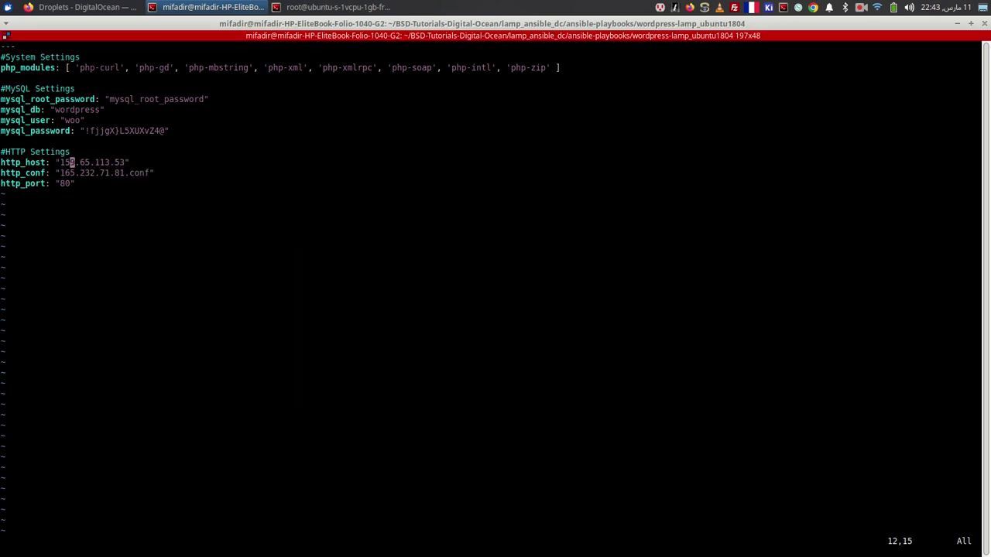
pyautogui.press('x')
pyautogui.press('x')
pyautogui.press('x')
pyautogui.press('x')
pyautogui.press('x')
pyautogui.press('x')
pyautogui.press('x')
pyautogui.press('x')
pyautogui.press('x')
pyautogui.press('x')
pyautogui.press('i')
pyautogui.rightClick(302, 183)
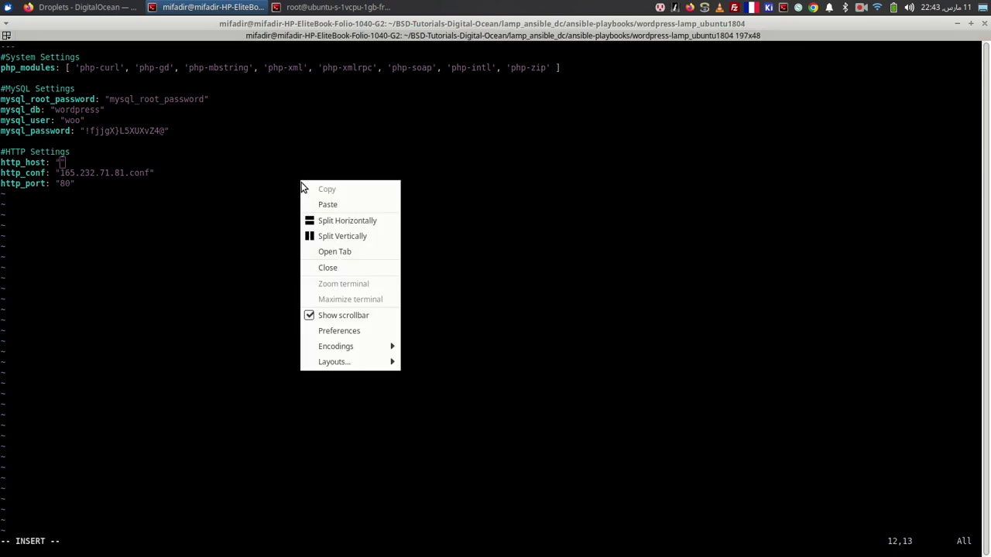
pyautogui.click(318, 203)
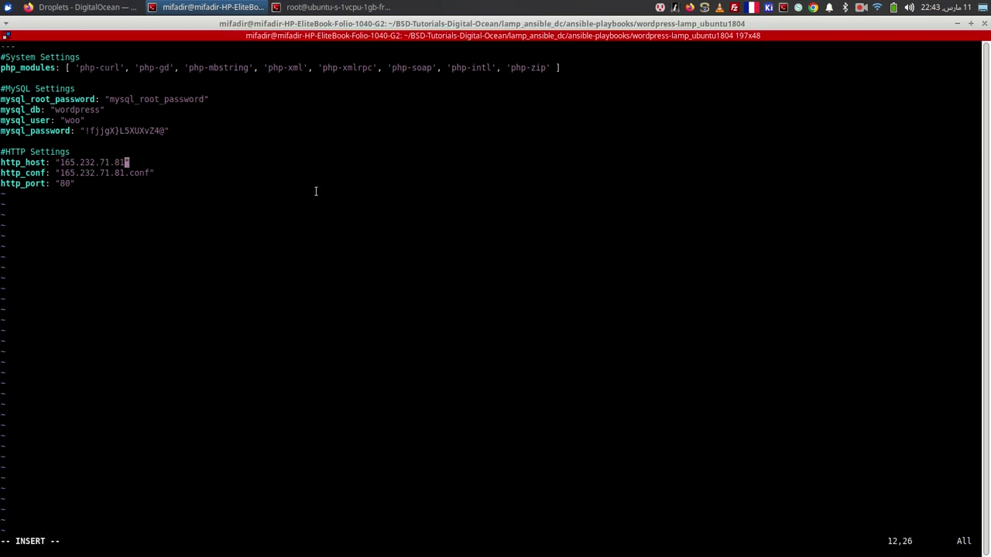
pyautogui.press('Escape')
pyautogui.write(':wq')
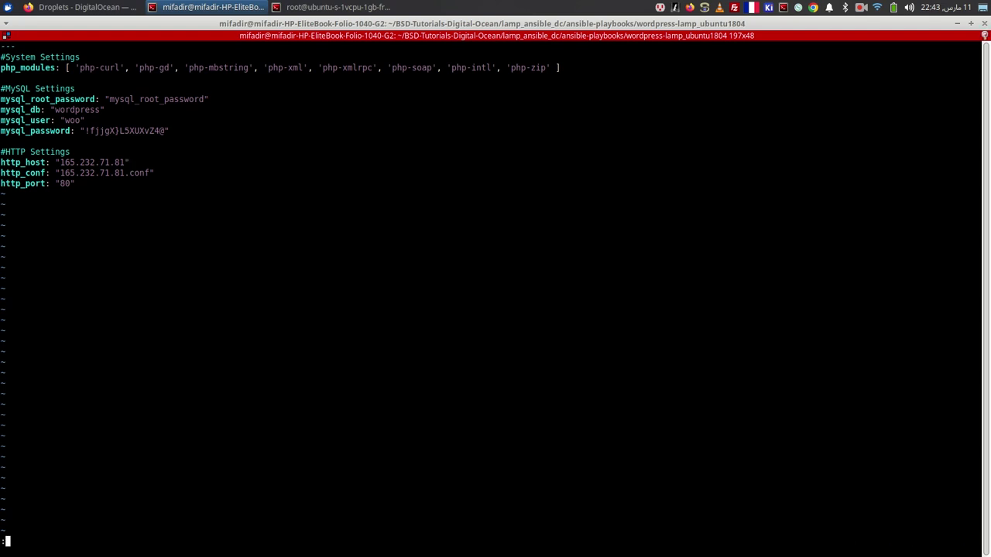
pyautogui.press('Return')
# - List the playbook files and open ../hosts in vi
pyautogui.write('ls')
pyautogui.press('Return')
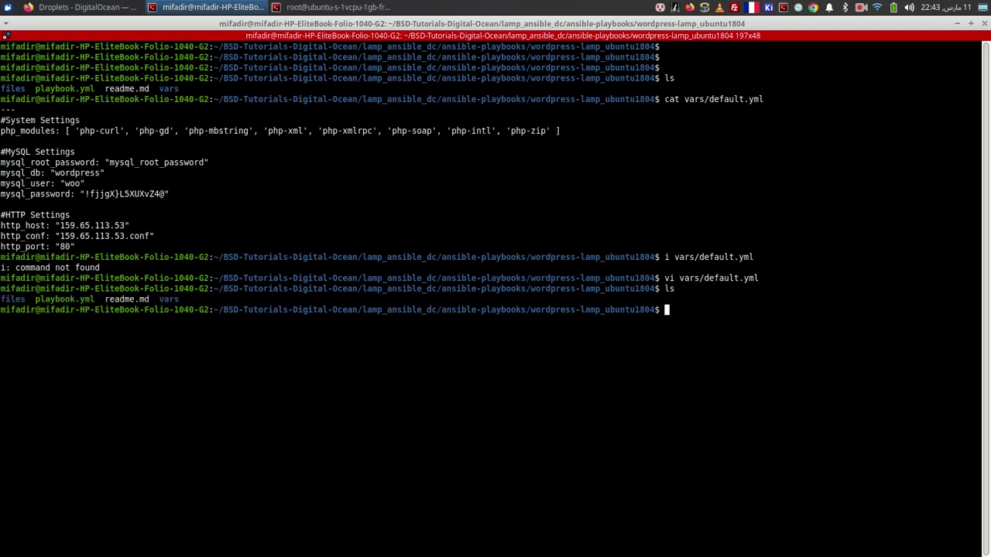
pyautogui.write('vi ../hosts')
pyautogui.press('Return')
# - Open the repository's example hosts file on GitHub and select its server1 ansible_host line
pyautogui.hotkey('alt', 'Tab')
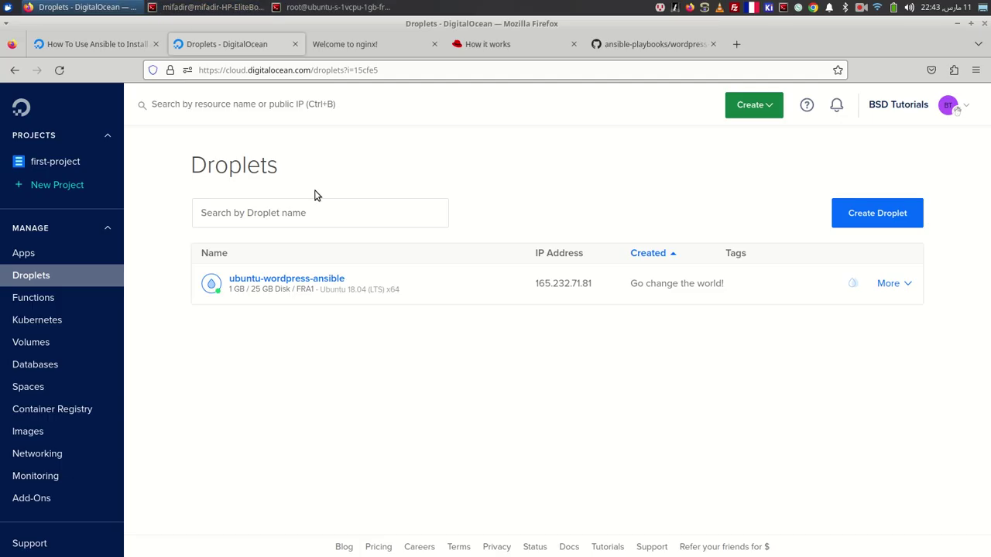
pyautogui.click(635, 44)
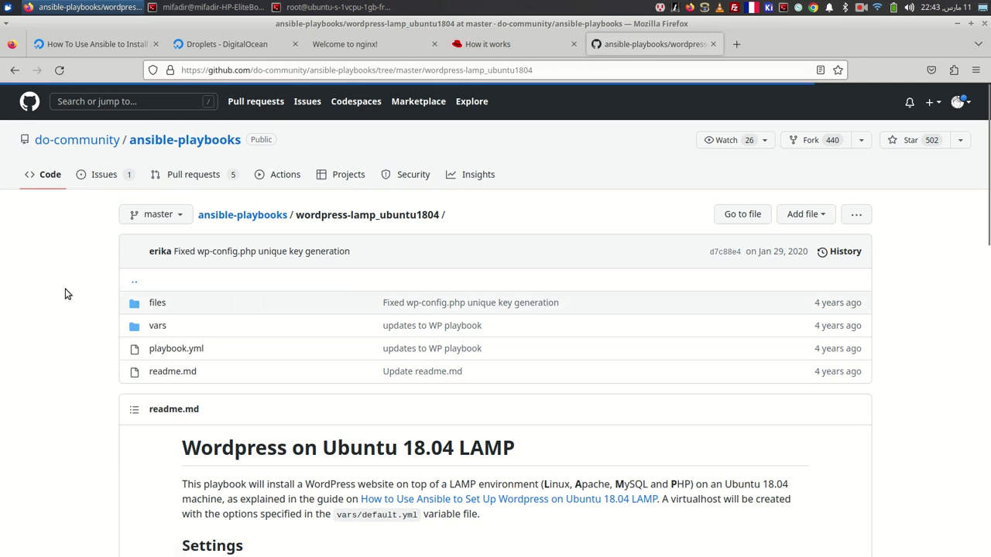
pyautogui.click(291, 279)
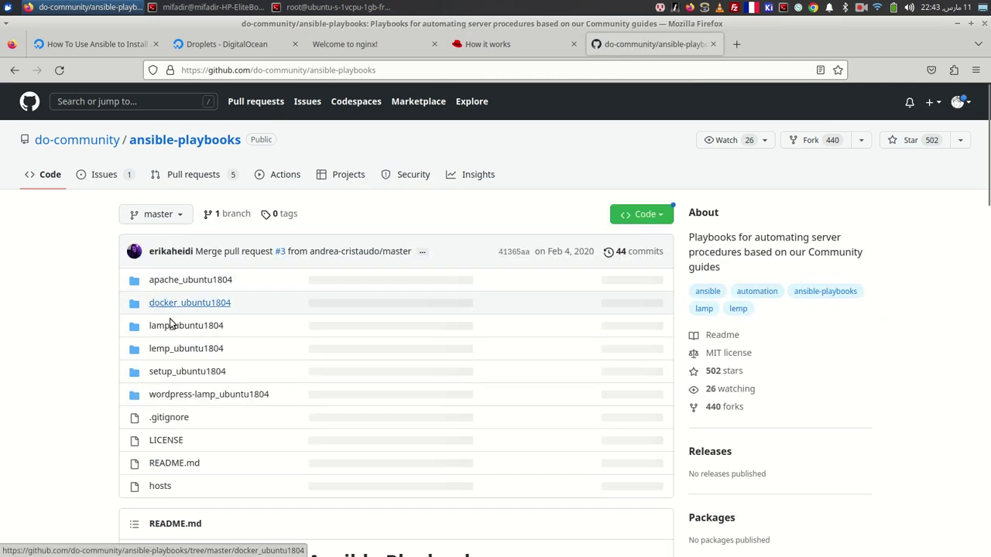
pyautogui.click(161, 488)
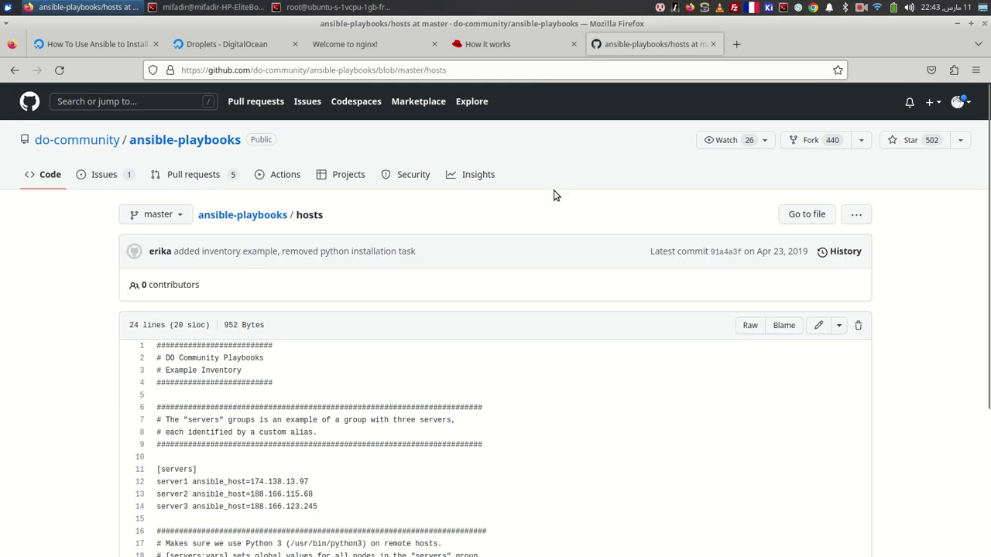
pyautogui.scroll(-3, 554, 206)
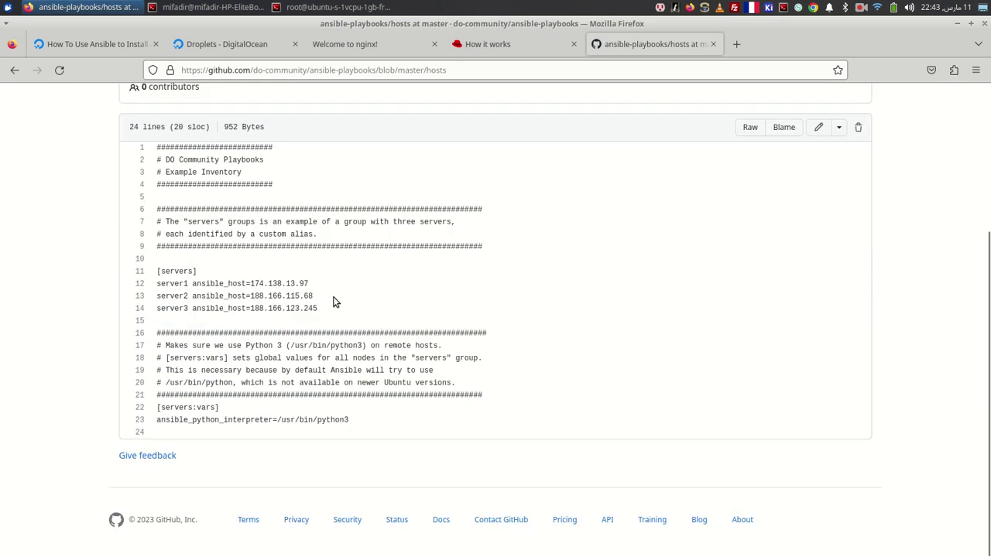
pyautogui.tripleClick(260, 282)
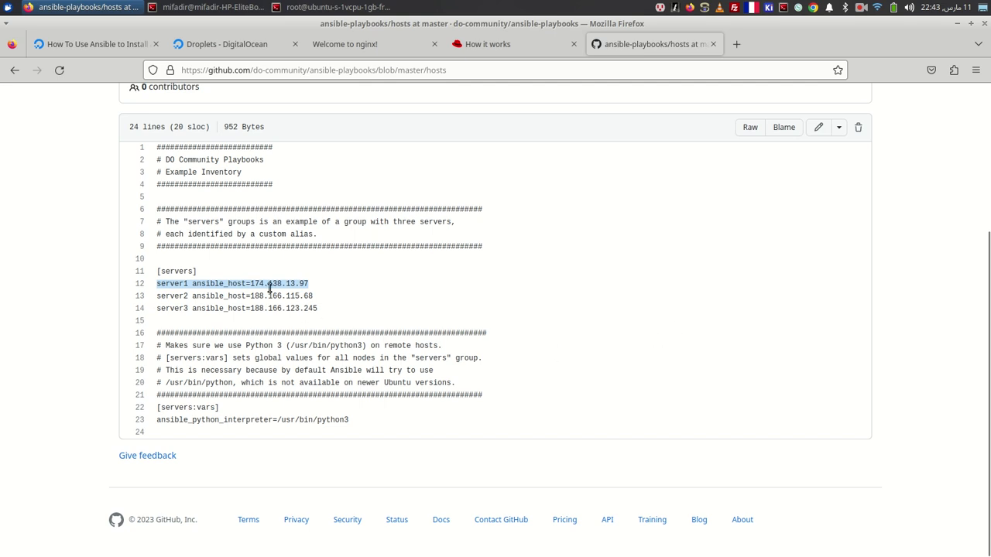
# - Replace server1's ansible_host in the hosts file with 165.232.71.81 and save it
pyautogui.hotkey('alt', 'Tab')
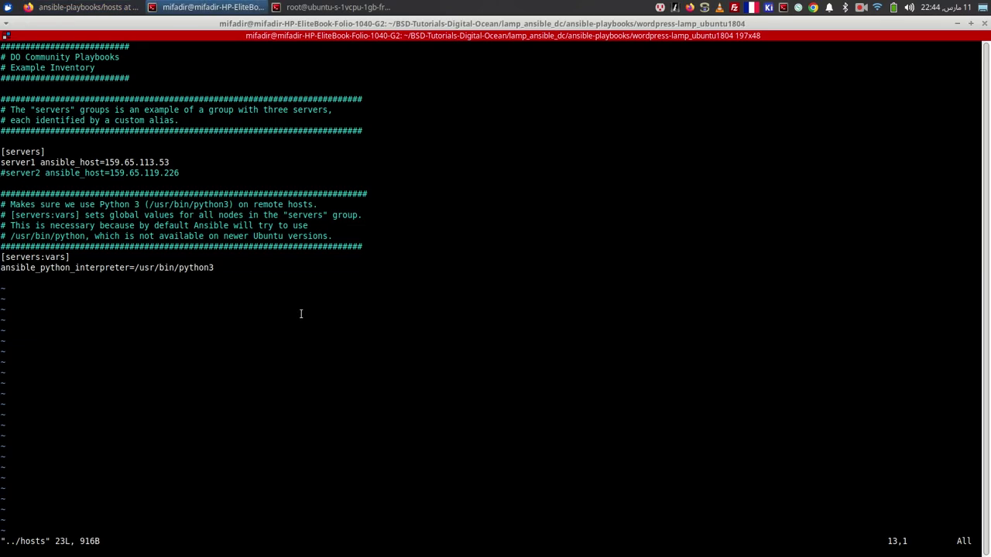
pyautogui.press('Right')
pyautogui.press('Right')
pyautogui.press('Right')
pyautogui.press('Right')
pyautogui.press('Right')
pyautogui.press('Right')
pyautogui.press('Right')
pyautogui.press('Right')
pyautogui.press('Right')
pyautogui.press('Right')
pyautogui.press('Right')
pyautogui.press('Right')
pyautogui.press('Right')
pyautogui.press('Right')
pyautogui.press('Right')
pyautogui.press('Up')
pyautogui.press('Right')
pyautogui.press('Right')
pyautogui.press('Right')
pyautogui.press('Right')
pyautogui.press('Right')
pyautogui.press('x')
pyautogui.press('x')
pyautogui.press('x')
pyautogui.press('x')
pyautogui.press('x')
pyautogui.press('x')
pyautogui.press('x')
pyautogui.press('x')
pyautogui.press('x')
pyautogui.press('x')
pyautogui.press('x')
pyautogui.press('x')
pyautogui.press('x')
pyautogui.press('a')
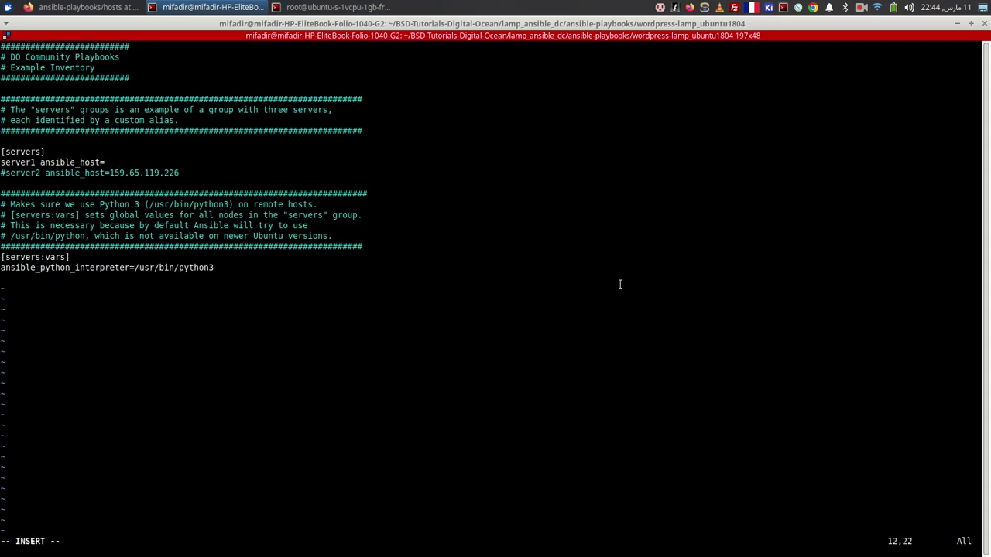
pyautogui.rightClick(369, 164)
pyautogui.click(392, 187)
pyautogui.press('Escape')
pyautogui.write(':wq')
pyautogui.press('Return')
# - List the playbook folder and display vars/default.yml to confirm the new address
pyautogui.write('ls')
pyautogui.press('Return')
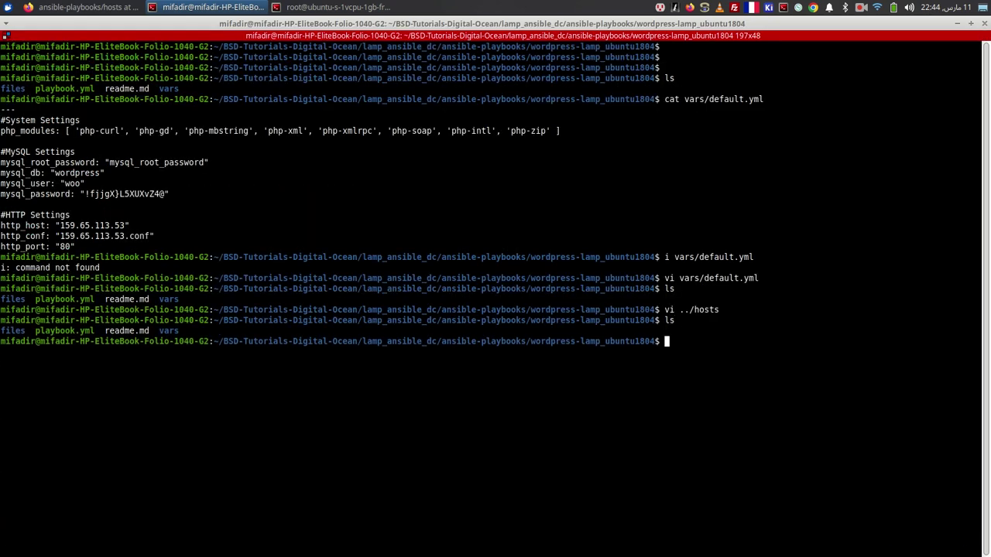
pyautogui.write('cat vars/default.yml')
pyautogui.press('Return')
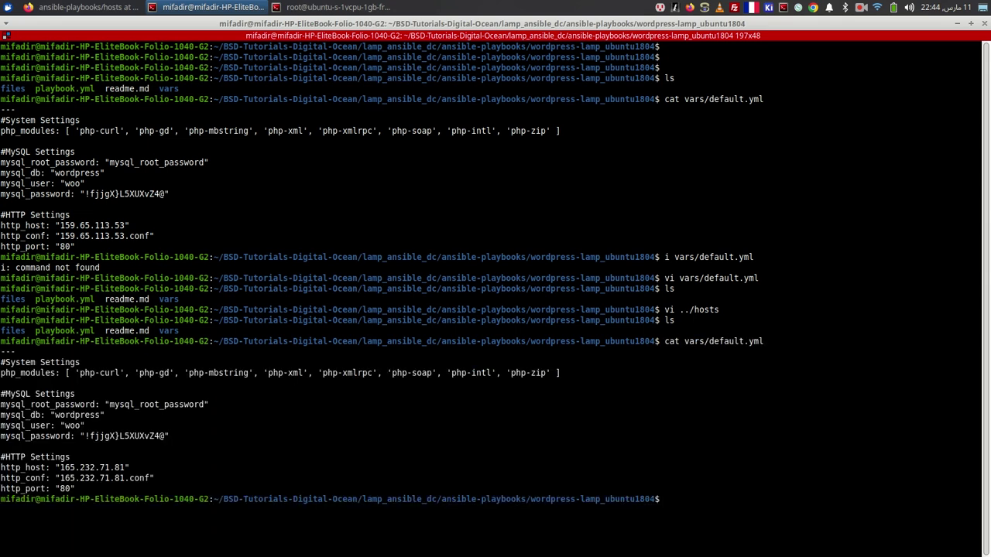
pyautogui.hotkey('alt', 'Tab')
pyautogui.hotkey('alt', 'Tab')
pyautogui.hotkey('alt', 'Tab')
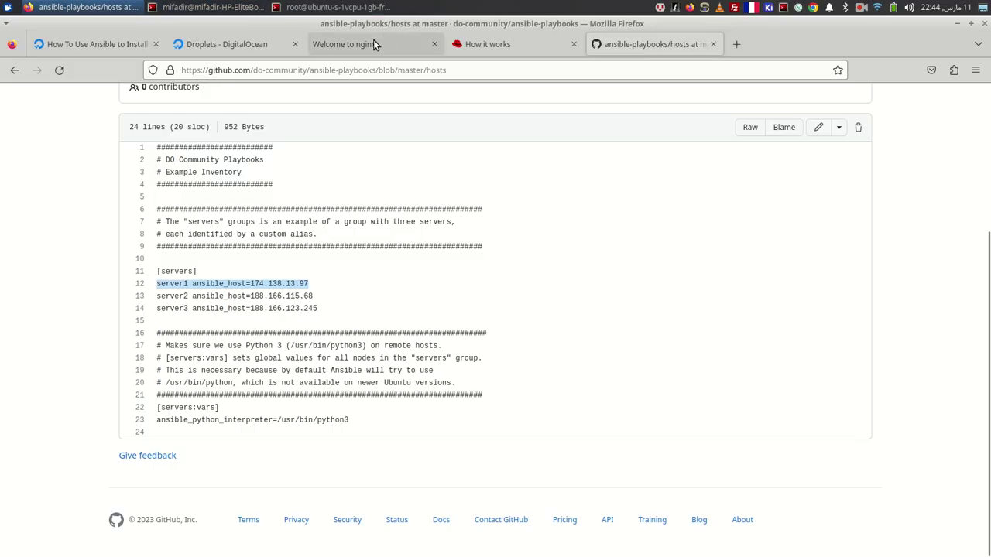
# - Search Google for 'generate random password', then generate and copy a 16-character password on passwordsgenerator.net
pyautogui.click(737, 44)
pyautogui.write('g')
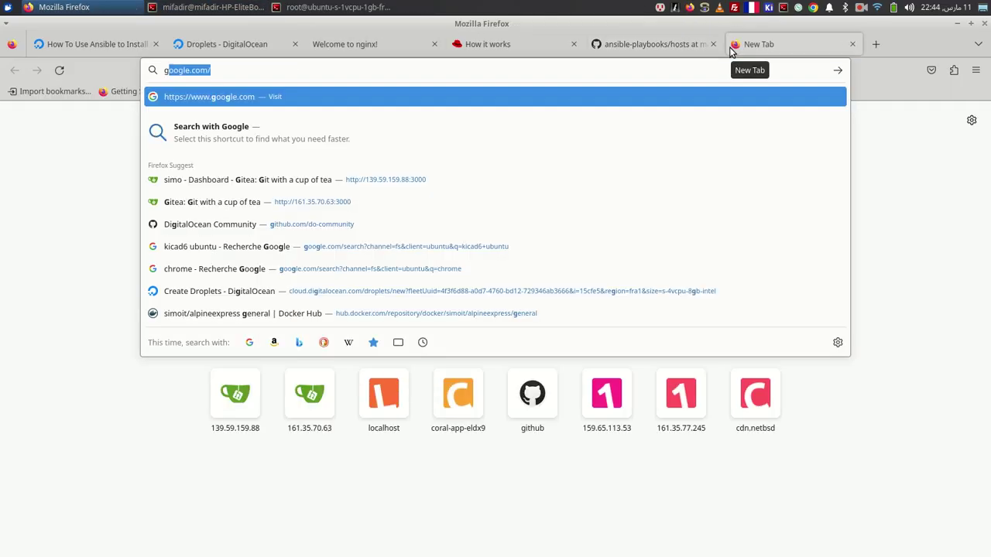
pyautogui.write('enerate random pas')
pyautogui.press('Down')
pyautogui.press('Return')
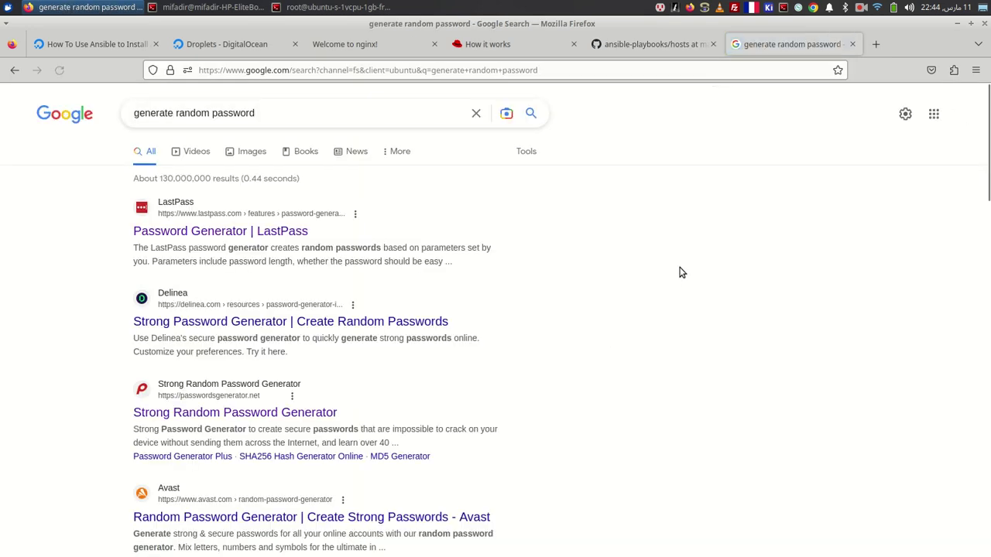
pyautogui.click(292, 410)
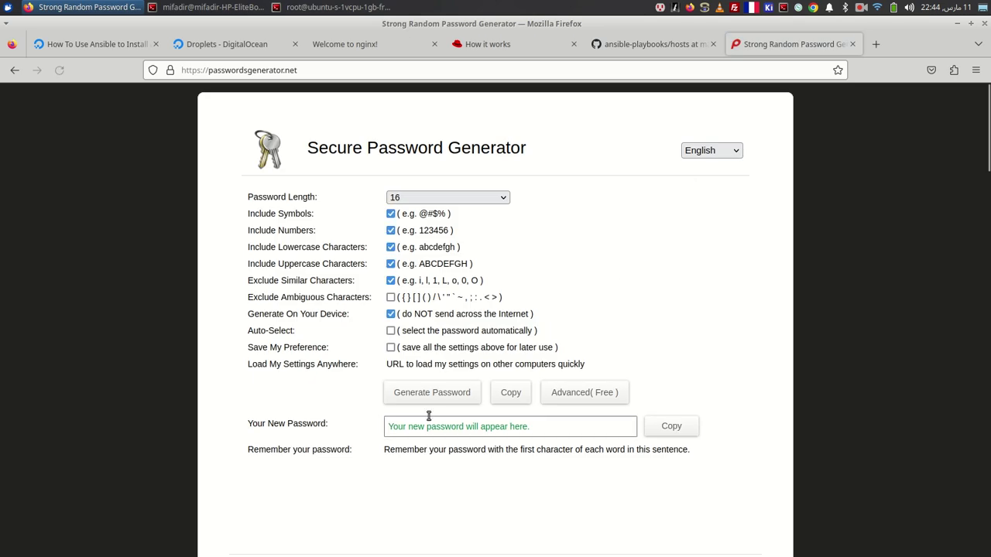
pyautogui.click(432, 392)
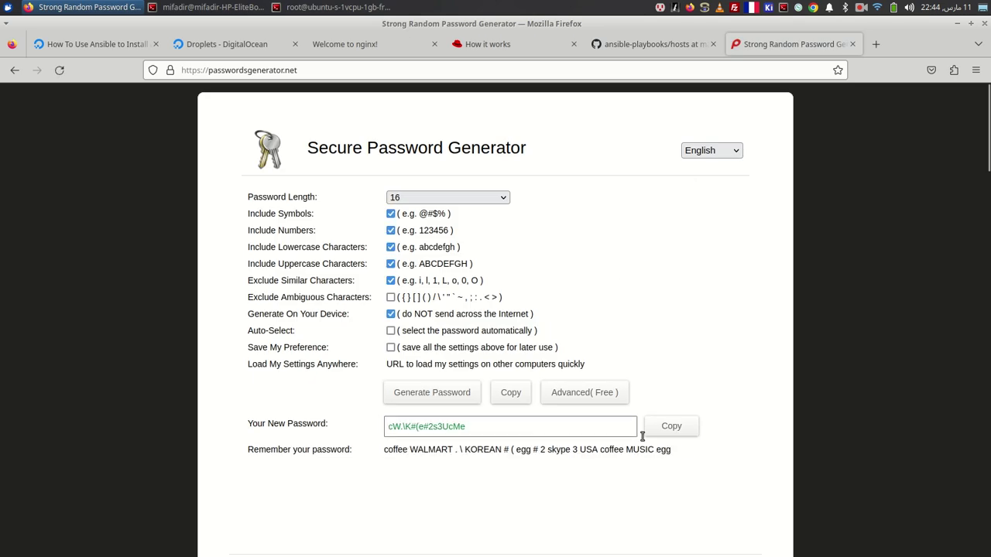
pyautogui.click(668, 426)
# - Replace mysql_root_password in vars/default.yml with the copied generated password and save
pyautogui.hotkey('alt', 'Tab')
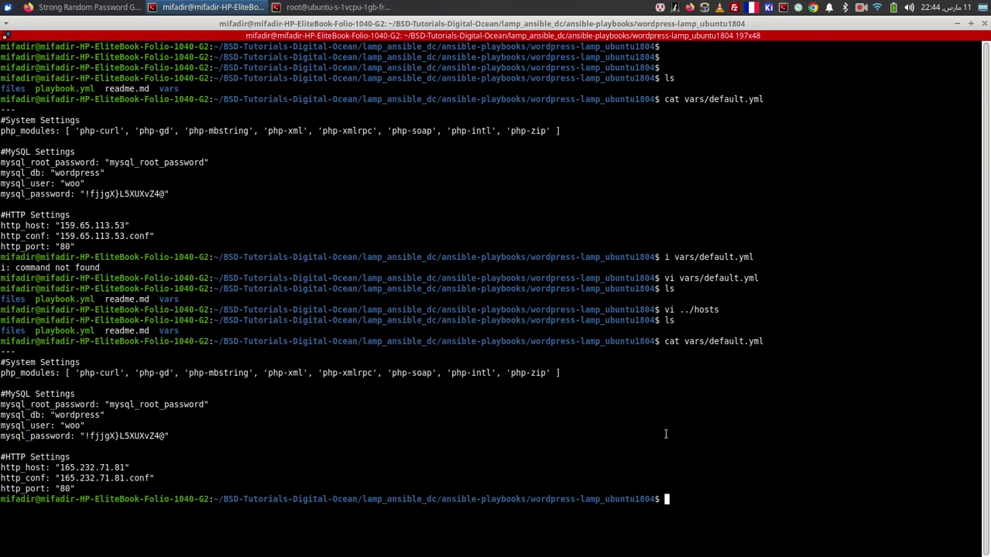
pyautogui.write('vi vars/default.yml')
pyautogui.press('Return')
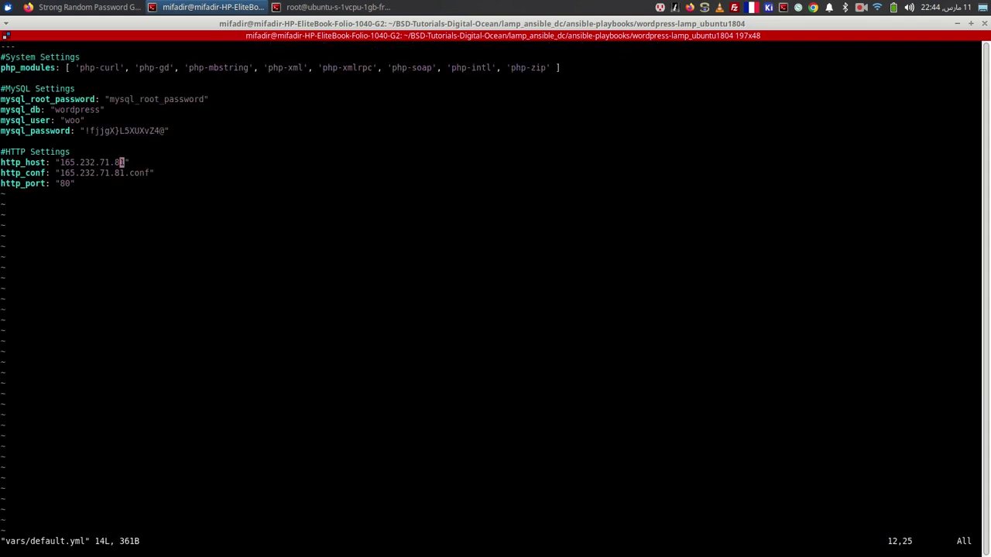
pyautogui.press('Up')
pyautogui.press('Up')
pyautogui.press('Up')
pyautogui.press('Up')
pyautogui.press('Up')
pyautogui.press('Up')
pyautogui.press('Right')
pyautogui.press('Right')
pyautogui.press('Right')
pyautogui.press('Right')
pyautogui.press('Right')
pyautogui.press('Right')
pyautogui.press('Right')
pyautogui.press('Right')
pyautogui.press('Right')
pyautogui.press('Right')
pyautogui.press('Left')
pyautogui.press('x')
pyautogui.press('x')
pyautogui.press('x')
pyautogui.press('x')
pyautogui.press('x')
pyautogui.press('x')
pyautogui.press('x')
pyautogui.press('x')
pyautogui.press('x')
pyautogui.press('x')
pyautogui.press('x')
pyautogui.press('x')
pyautogui.press('x')
pyautogui.press('x')
pyautogui.press('x')
pyautogui.press('x')
pyautogui.press('x')
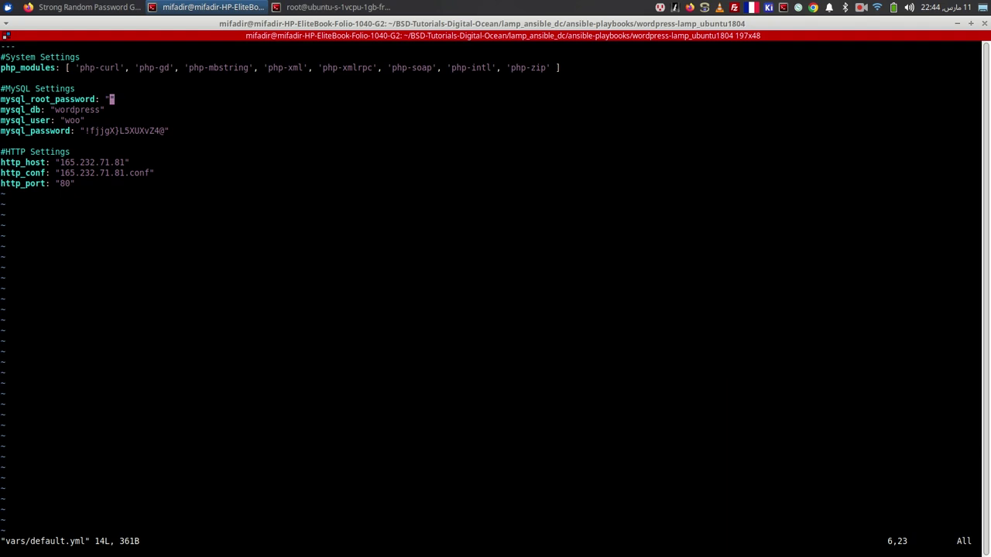
pyautogui.press('i')
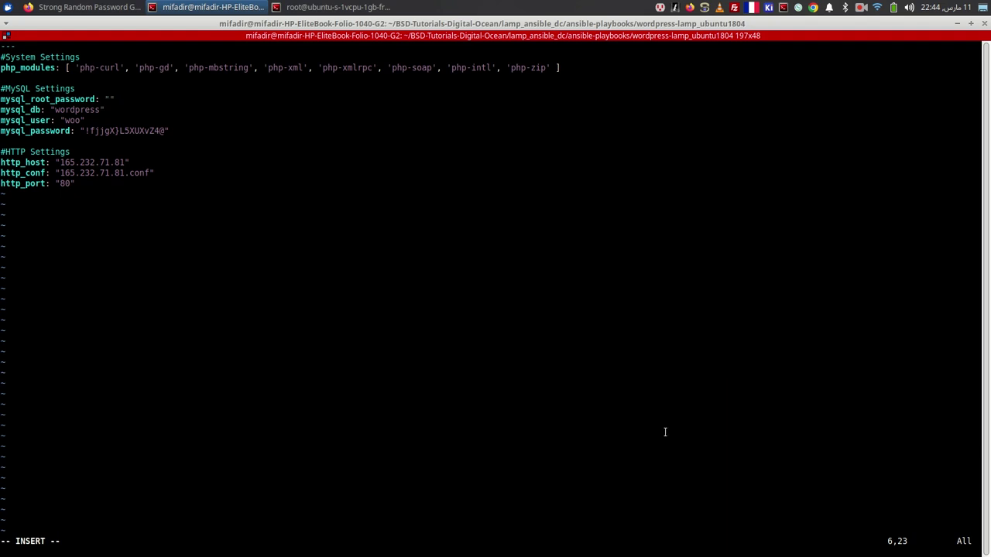
pyautogui.rightClick(277, 140)
pyautogui.click(309, 165)
pyautogui.press('Escape')
pyautogui.write(':wq')
pyautogui.press('Return')
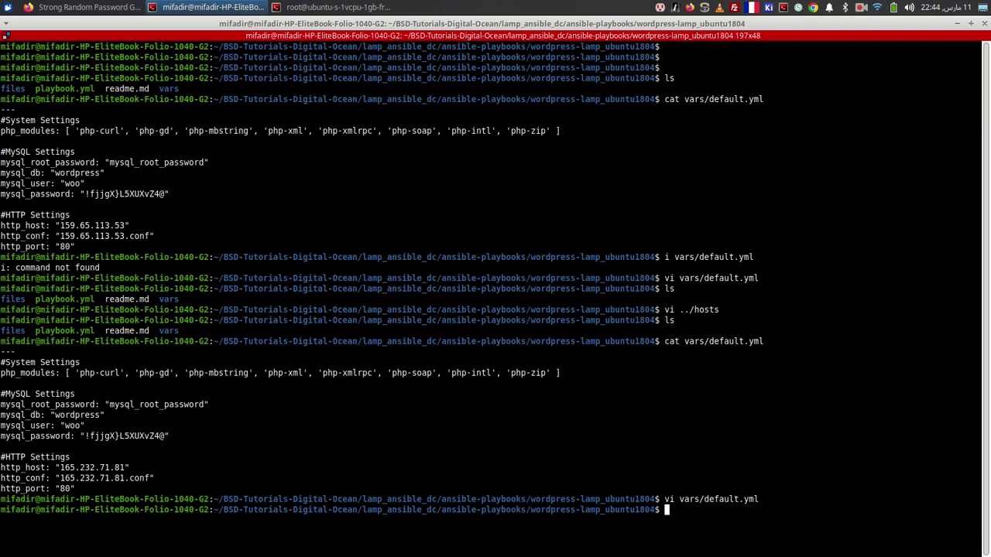
# - List the project files and enter the command to open playbook.yml
pyautogui.write('ls')
pyautogui.press('Return')
pyautogui.write('vi ')
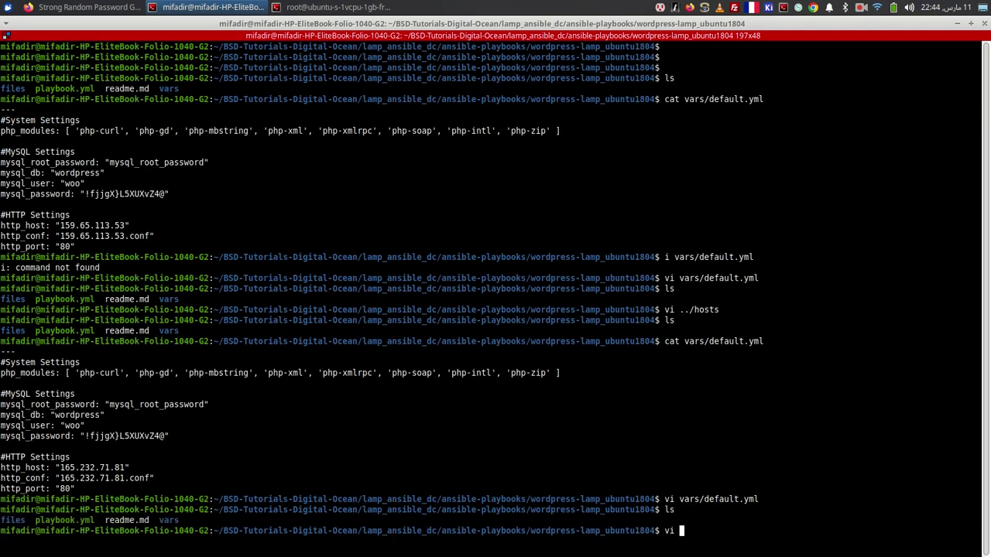
pyautogui.write('playbook.yml')
# - Review playbook.yml's vars_files, {{ http_host }} document root and apache.conf.j2 VirtualHost tasks in vi
pyautogui.press('Return')
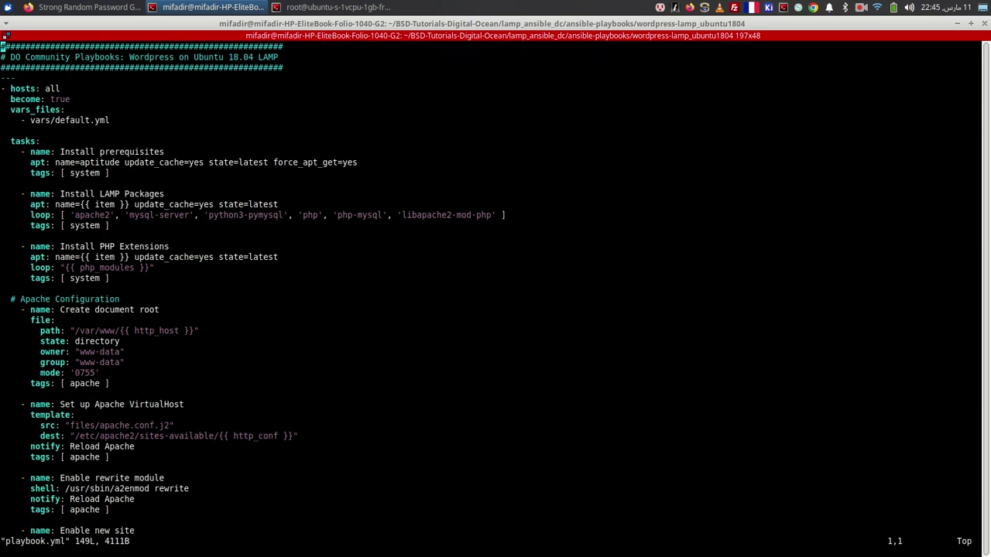
pyautogui.press('Down')
pyautogui.press('Down')
pyautogui.press('Down')
pyautogui.press('Down')
pyautogui.press('Down')
pyautogui.press('Down')
pyautogui.press('Down')
pyautogui.press('Down')
pyautogui.moveTo(11, 110); pyautogui.dragTo(51, 110)
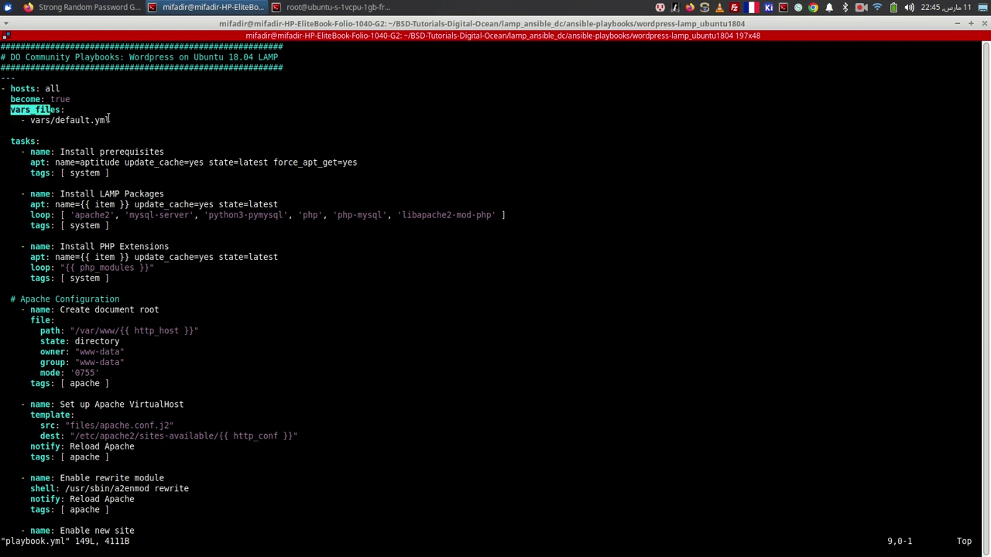
pyautogui.doubleClick(158, 331)
pyautogui.moveTo(120, 331); pyautogui.dragTo(197, 330)
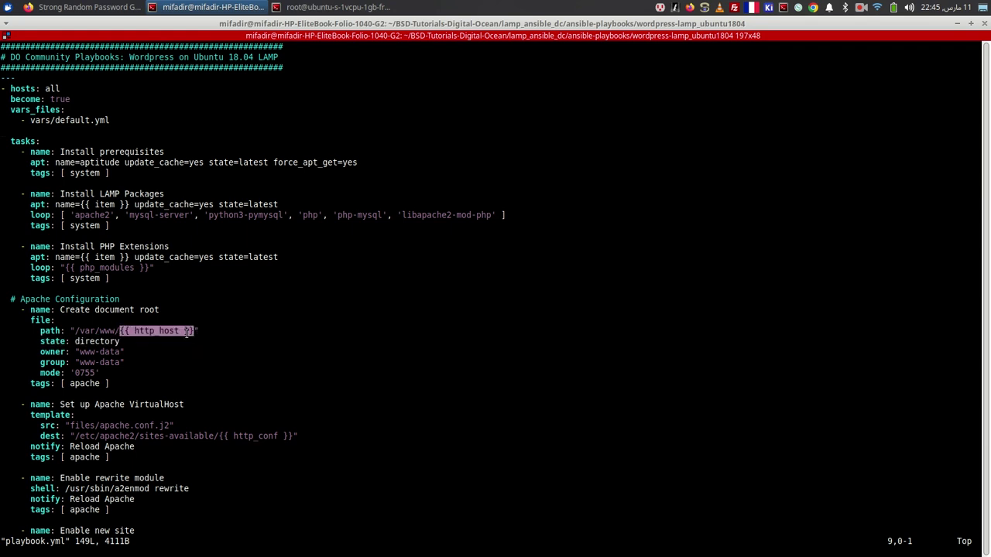
pyautogui.click(157, 330)
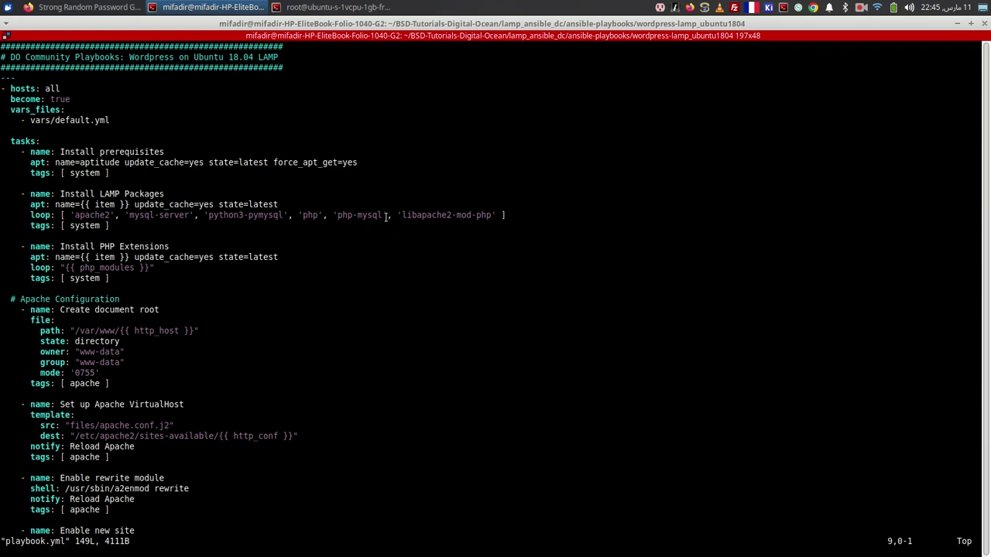
pyautogui.press('j')
pyautogui.press('j')
pyautogui.press('j')
pyautogui.press('j')
pyautogui.press('j')
pyautogui.press('j')
pyautogui.press('j')
pyautogui.press('j')
pyautogui.press('j')
pyautogui.press('j')
pyautogui.press('j')
pyautogui.press('j')
pyautogui.press('j')
pyautogui.press('j')
pyautogui.press('j')
pyautogui.press('j')
pyautogui.press('j')
pyautogui.press('j')
pyautogui.press('j')
pyautogui.press('j')
pyautogui.press('j')
pyautogui.press('j')
pyautogui.press('j')
pyautogui.press('j')
pyautogui.press('j')
pyautogui.press('j')
pyautogui.press('j')
pyautogui.press('j')
pyautogui.press('j')
pyautogui.press('j')
pyautogui.press('j')
pyautogui.press('j')
pyautogui.press('j')
pyautogui.press('j')
pyautogui.press('j')
pyautogui.press('j')
pyautogui.press('j')
pyautogui.press('j')
pyautogui.press('j')
pyautogui.press('j')
pyautogui.press('j')
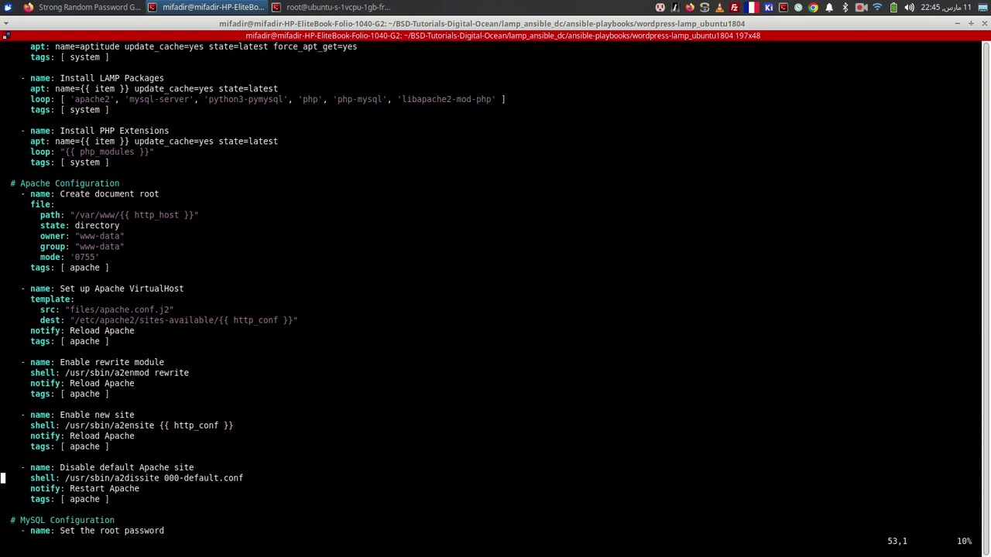
pyautogui.press('j')
pyautogui.press('j')
pyautogui.press('j')
pyautogui.press('j')
pyautogui.press('j')
pyautogui.press('j')
pyautogui.press('j')
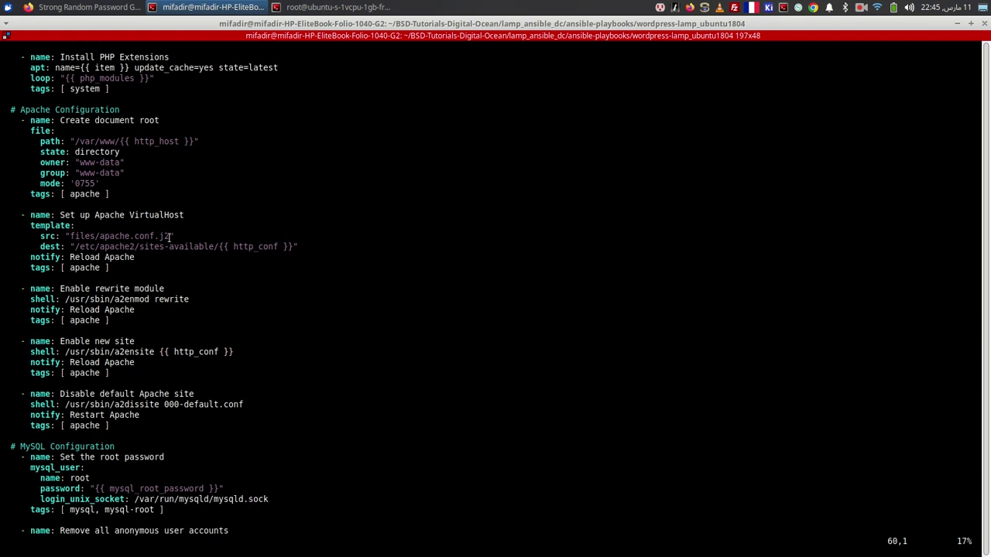
pyautogui.moveTo(169, 235); pyautogui.dragTo(100, 233)
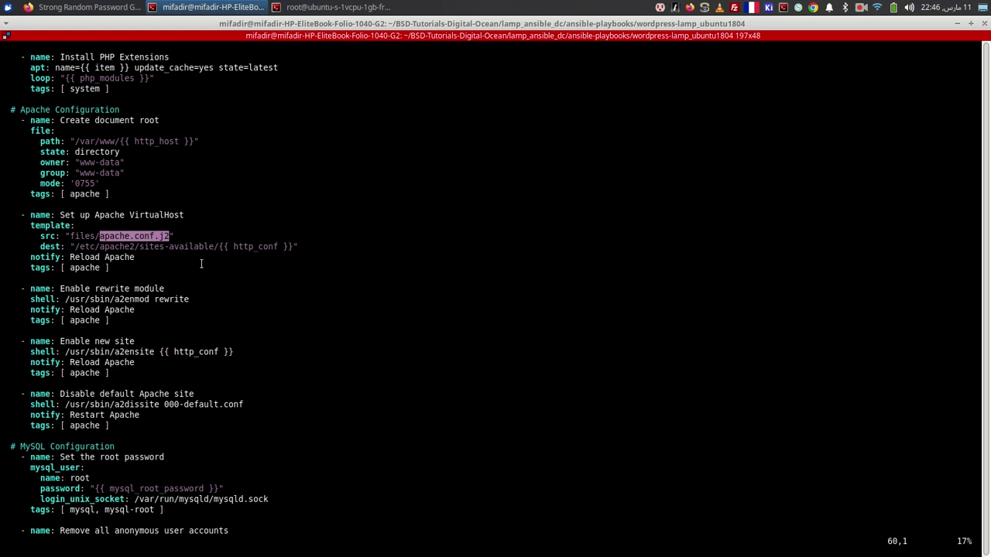
# - Scroll through the MySQL, UFW and WordPress tasks, noting the WordPress download destination path
pyautogui.press('j')
pyautogui.press('j')
pyautogui.press('j')
pyautogui.press('j')
pyautogui.press('j')
pyautogui.press('j')
pyautogui.press('j')
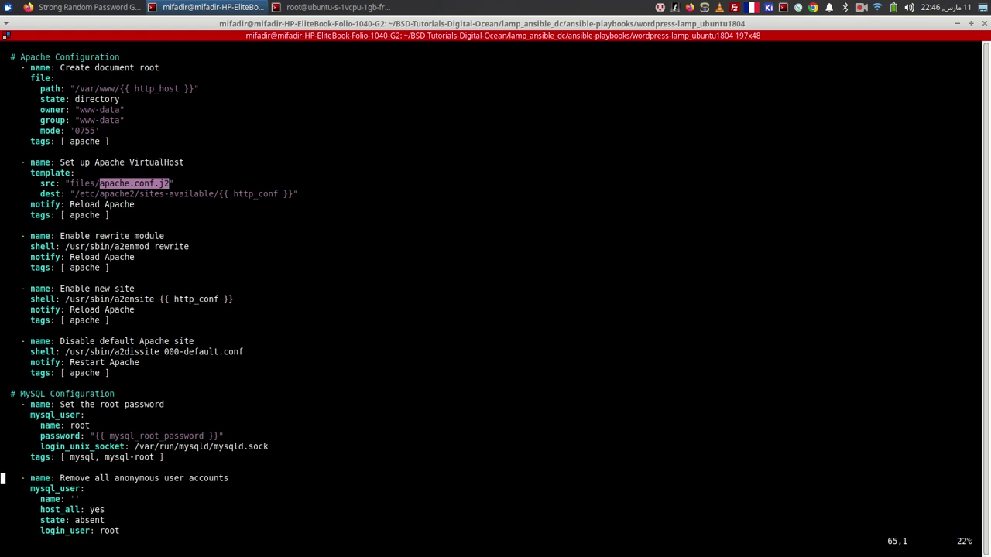
pyautogui.press('j')
pyautogui.press('j')
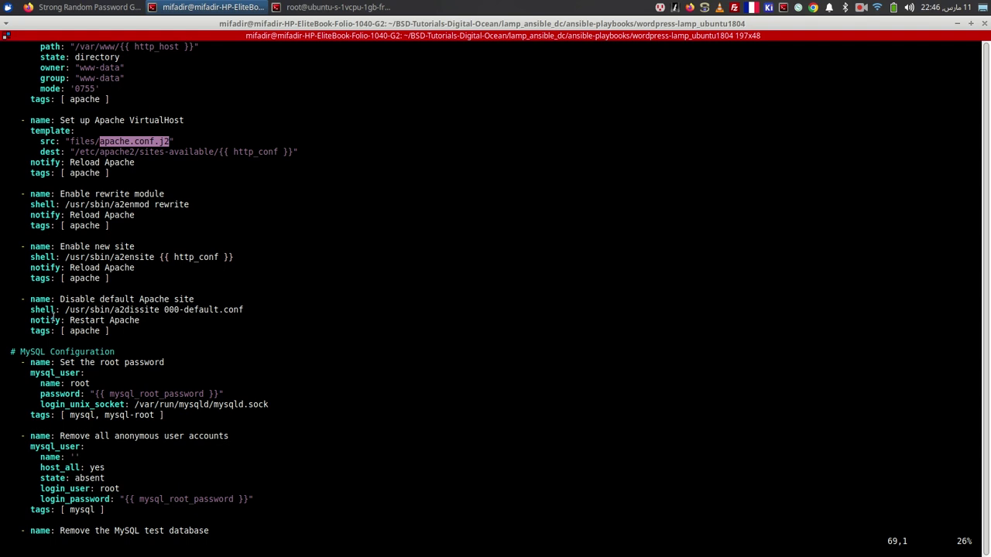
pyautogui.press('Down')
pyautogui.press('Down')
pyautogui.press('Down')
pyautogui.press('Down')
pyautogui.press('Down')
pyautogui.press('Down')
pyautogui.press('Down')
pyautogui.press('Down')
pyautogui.press('Down')
pyautogui.press('Down')
pyautogui.press('Down')
pyautogui.press('Down')
pyautogui.press('Down')
pyautogui.press('Down')
pyautogui.press('Down')
pyautogui.press('Down')
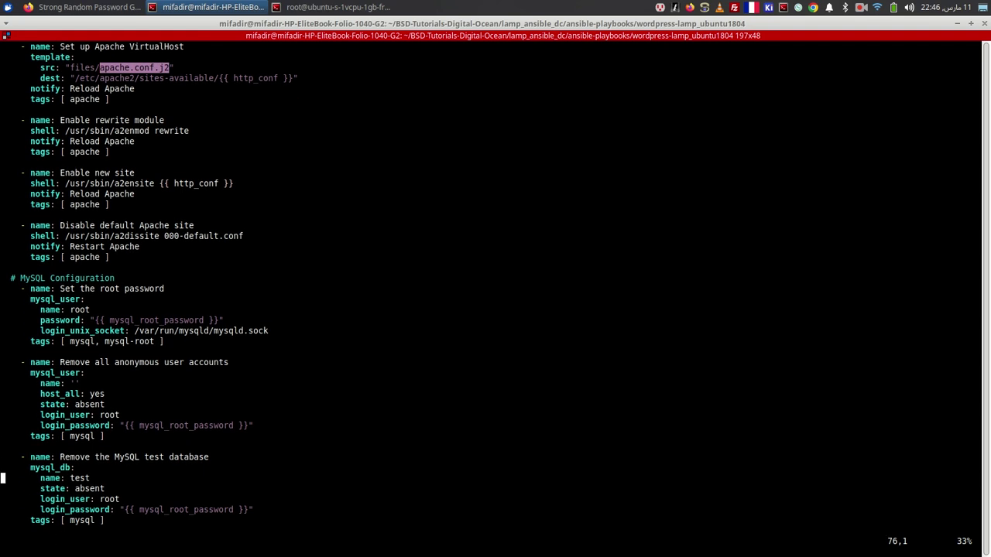
pyautogui.press('Down')
pyautogui.press('Down')
pyautogui.press('Down')
pyautogui.press('Down')
pyautogui.press('Down')
pyautogui.press('Down')
pyautogui.press('Down')
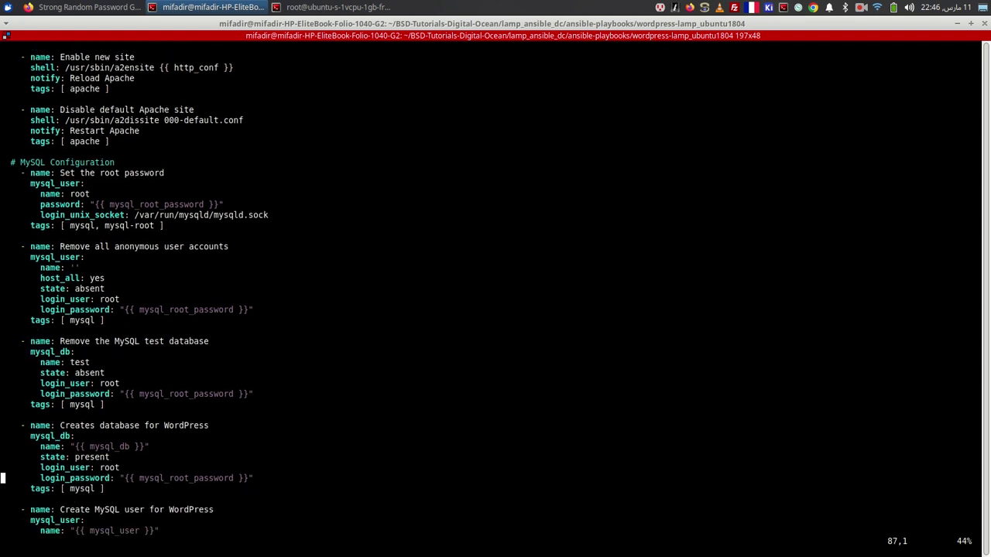
pyautogui.press('Down')
pyautogui.press('Down')
pyautogui.press('Down')
pyautogui.press('Down')
pyautogui.press('Down')
pyautogui.press('Down')
pyautogui.press('Down')
pyautogui.press('Down')
pyautogui.press('Down')
pyautogui.press('Down')
pyautogui.press('Down')
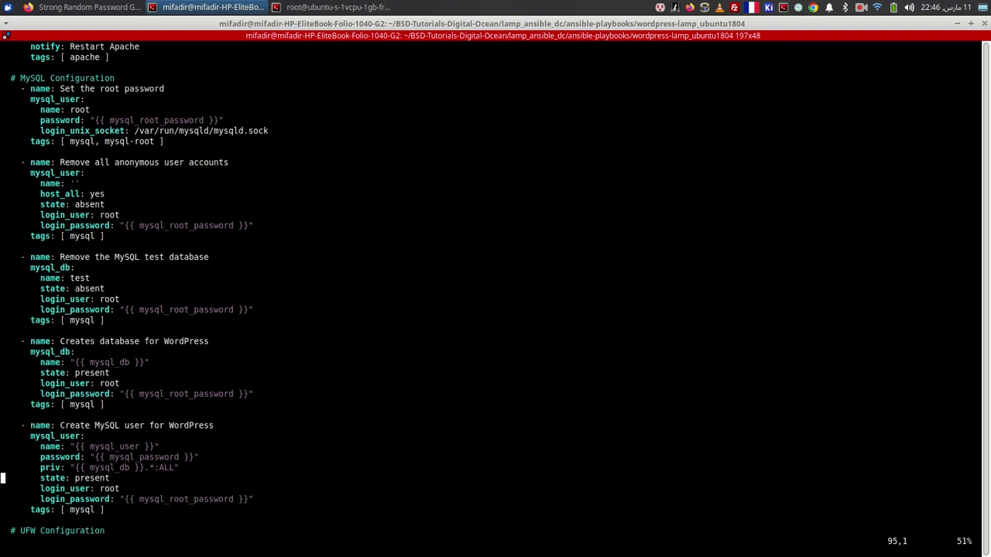
pyautogui.press('Down')
pyautogui.press('Down')
pyautogui.press('Down')
pyautogui.press('Down')
pyautogui.press('Down')
pyautogui.press('Down')
pyautogui.press('Down')
pyautogui.press('Down')
pyautogui.press('Down')
pyautogui.press('Down')
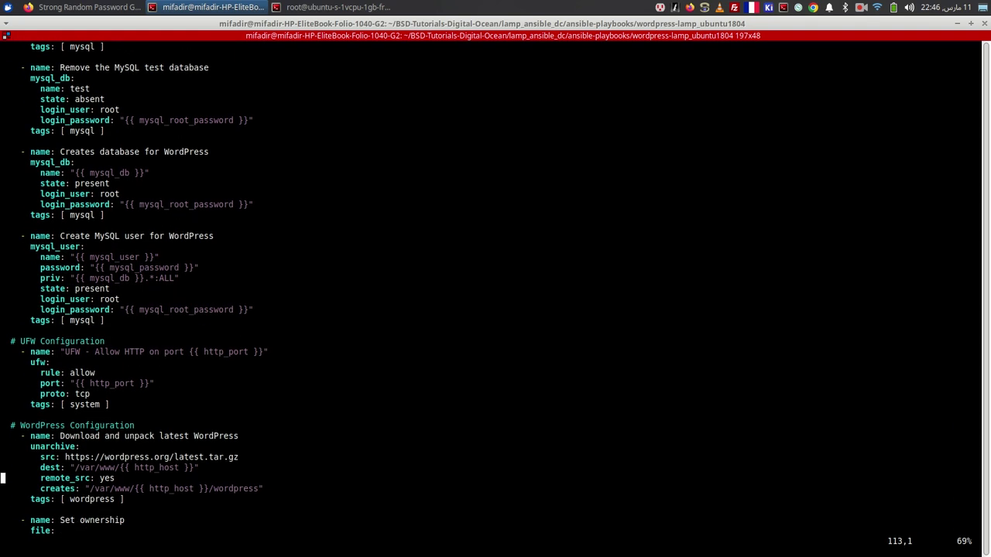
pyautogui.press('Down')
pyautogui.press('Down')
pyautogui.press('Down')
pyautogui.press('Down')
pyautogui.press('Down')
pyautogui.press('Down')
pyautogui.press('Down')
pyautogui.press('Down')
pyautogui.press('Down')
pyautogui.press('Down')
pyautogui.press('Down')
pyautogui.press('Down')
pyautogui.press('Down')
pyautogui.press('Down')
pyautogui.press('Down')
pyautogui.press('Down')
pyautogui.press('Down')
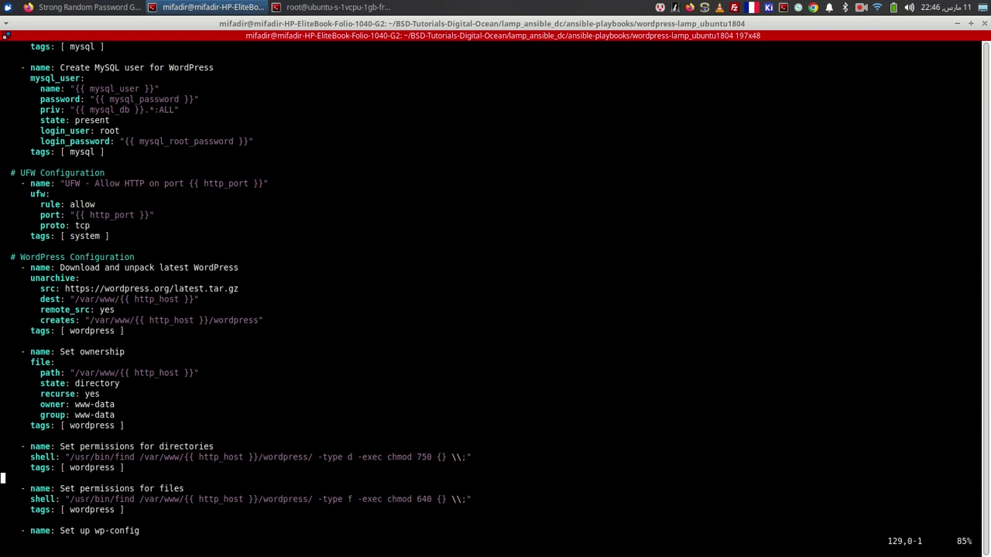
pyautogui.press('Down')
pyautogui.press('Down')
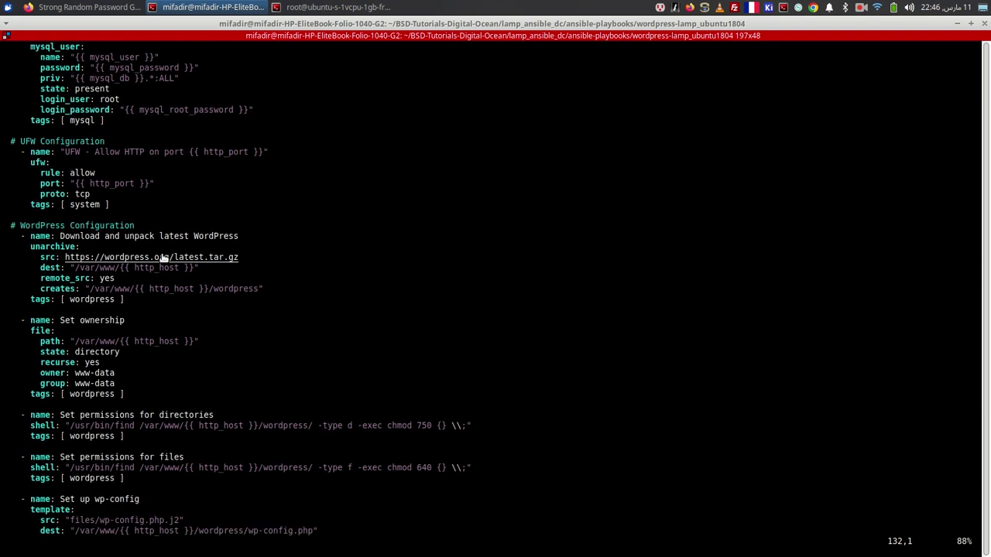
pyautogui.moveTo(243, 261); pyautogui.dragTo(96, 268)
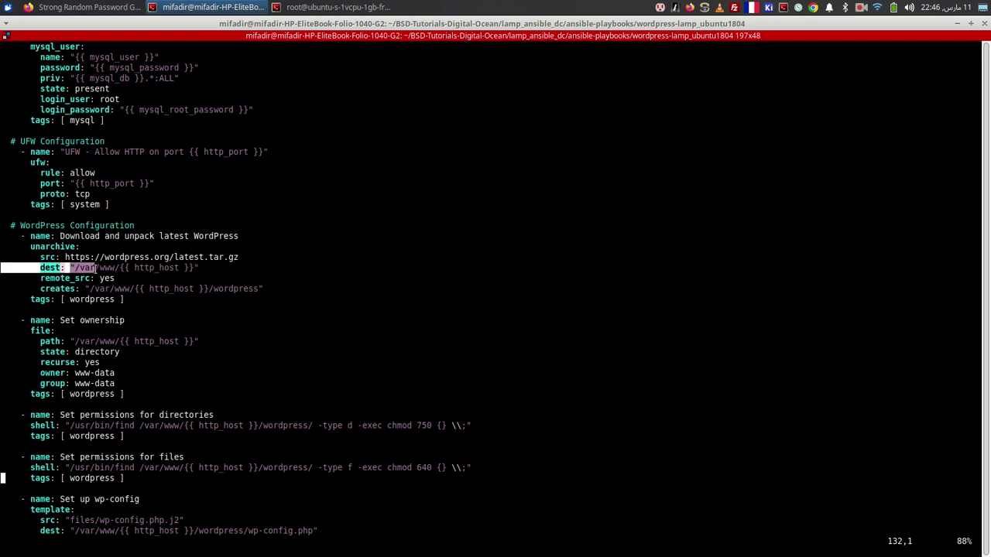
pyautogui.click(242, 293)
# - Scroll to the handlers at the end and quit vi without saving
pyautogui.press('Down')
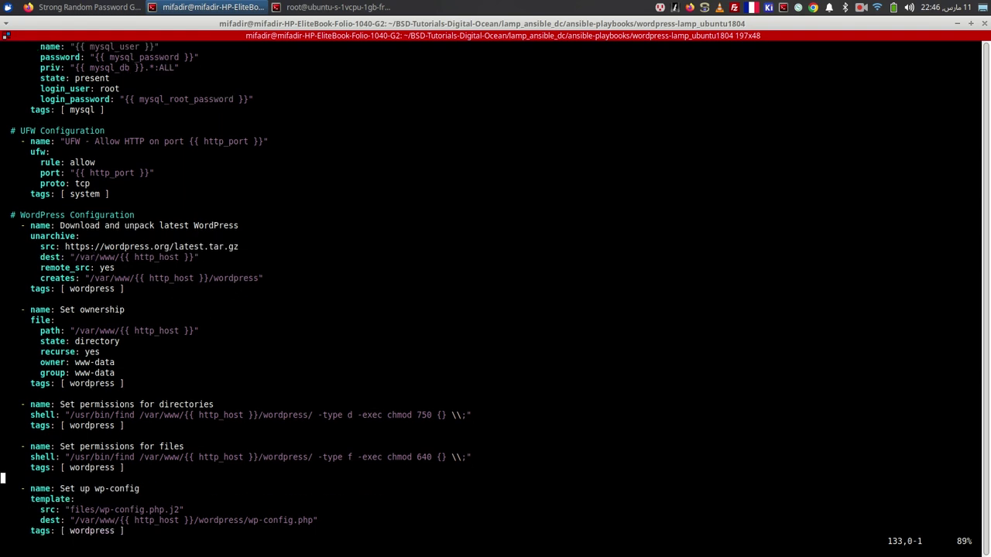
pyautogui.press('Down')
pyautogui.press('Down')
pyautogui.press('Down')
pyautogui.press('Down')
pyautogui.press('Down')
pyautogui.press('Down')
pyautogui.press('Down')
pyautogui.press('Down')
pyautogui.press('Down')
pyautogui.press('Down')
pyautogui.press('Down')
pyautogui.press('Down')
pyautogui.press('Down')
pyautogui.press('Down')
pyautogui.press('Down')
pyautogui.press('Down')
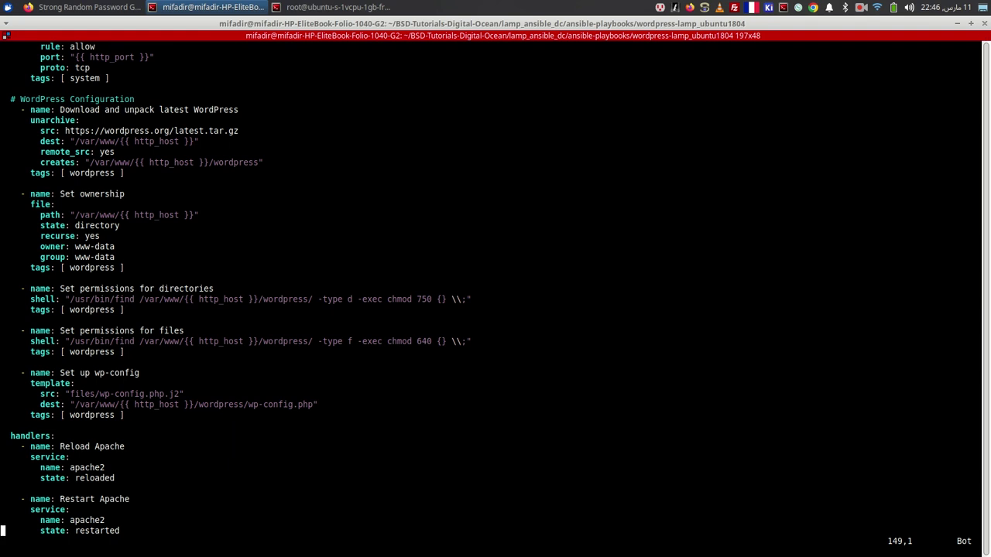
pyautogui.write(':q')
pyautogui.press('Return')
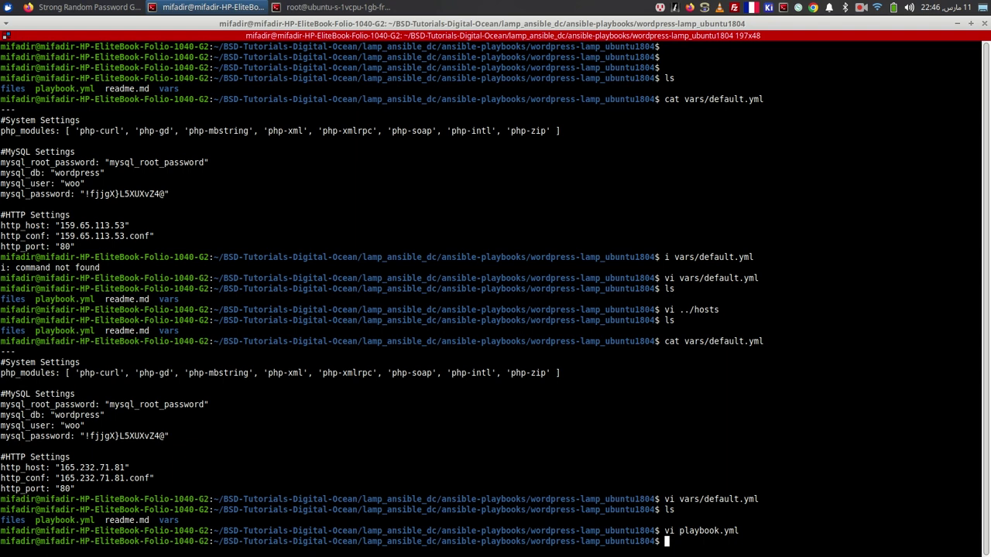
# - Compose 'ansible-playbook playbook.yml -i ../hosts -l server1 -u root', checking GitHub's hosts example midway
pyautogui.write('ansible-playbook pla')
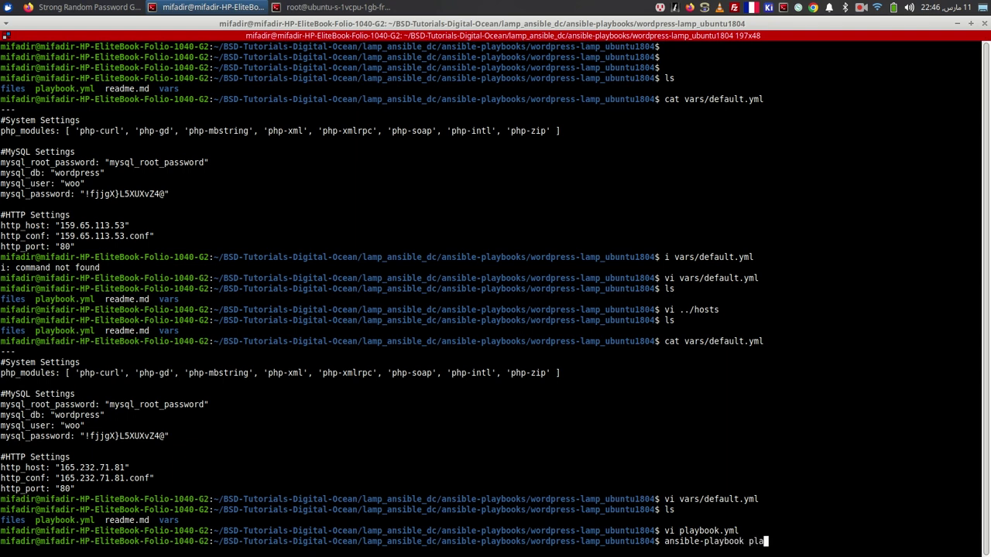
pyautogui.write('ybook.yml -l')
pyautogui.hotkey('alt', 'Tab')
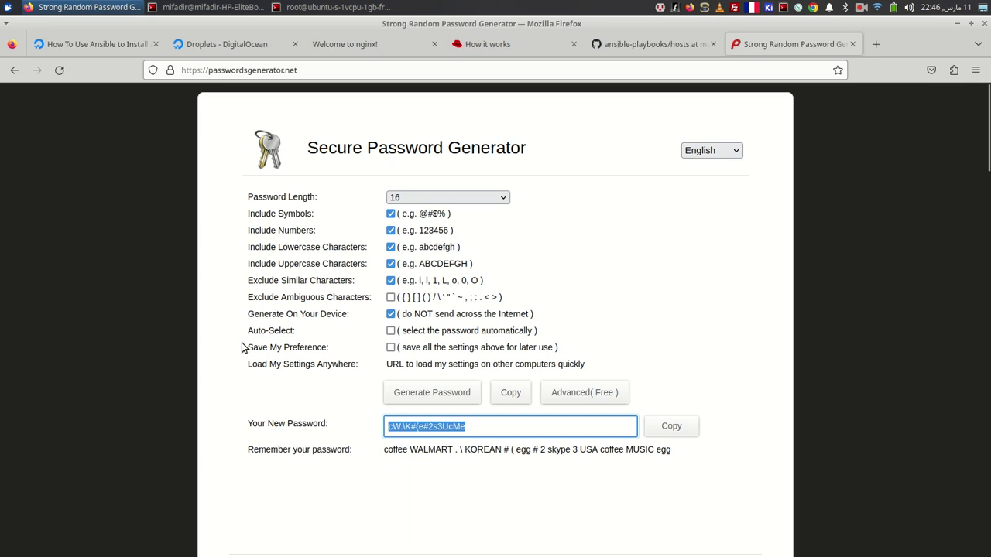
pyautogui.click(679, 47)
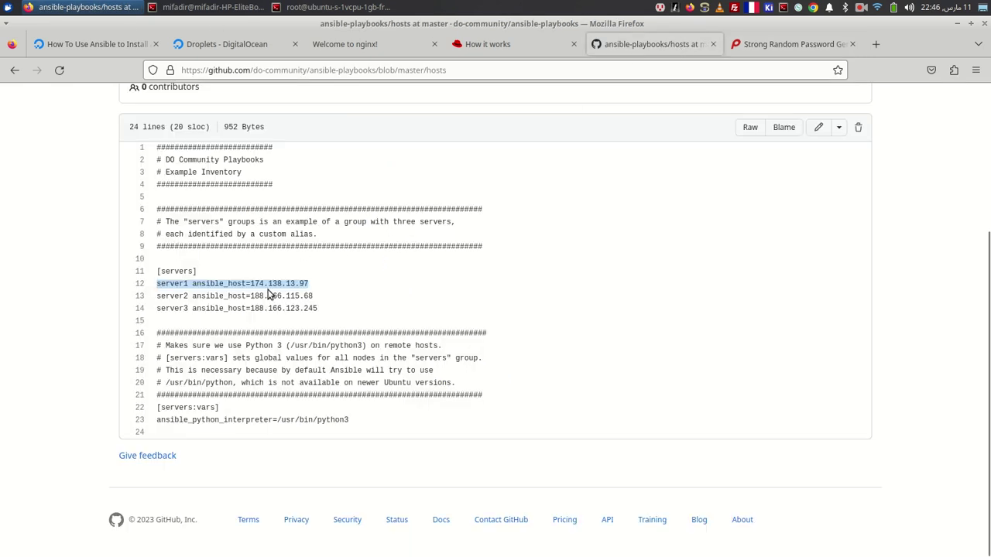
pyautogui.click(166, 286)
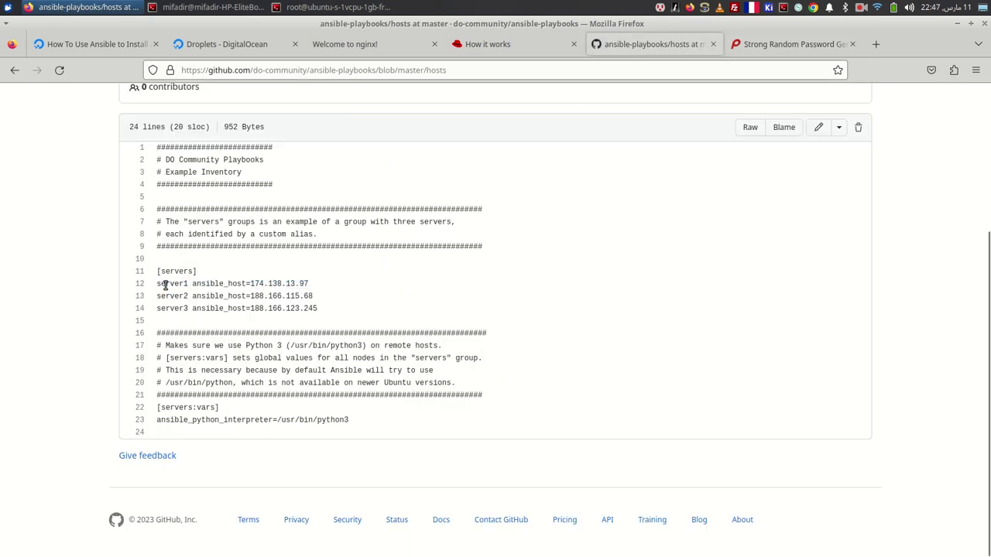
pyautogui.hotkey('alt', 'Tab')
pyautogui.write('server1 -')
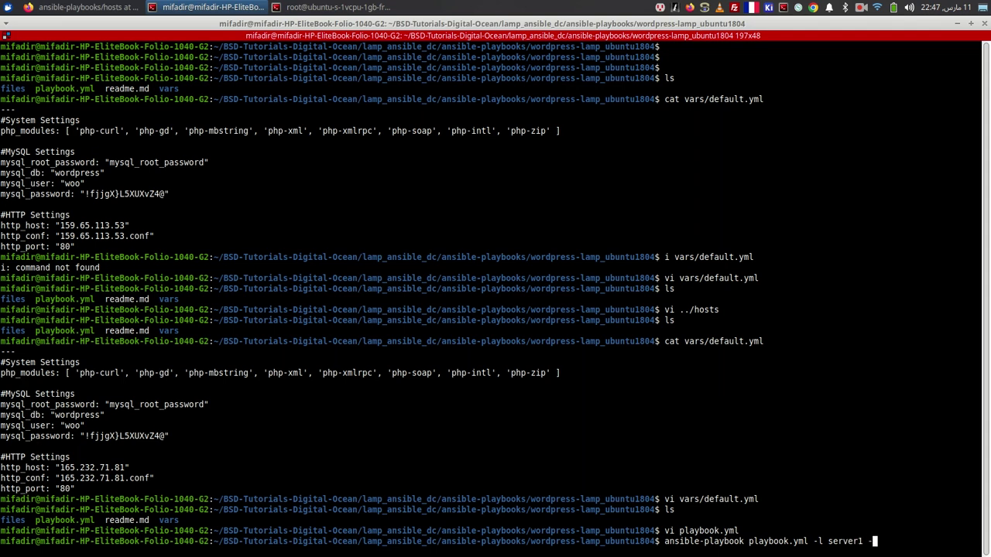
pyautogui.write('u root')
pyautogui.press('Left')
pyautogui.press('Left')
pyautogui.press('Left')
pyautogui.press('Left')
pyautogui.press('Left')
pyautogui.press('Left')
pyautogui.press('Left')
pyautogui.press('Left')
pyautogui.press('Left')
pyautogui.press('Left')
pyautogui.press('Left')
pyautogui.press('Left')
pyautogui.press('Left')
pyautogui.press('Left')
pyautogui.press('Left')
pyautogui.press('Left')
pyautogui.press('Left')
pyautogui.write('i  ../hosts')
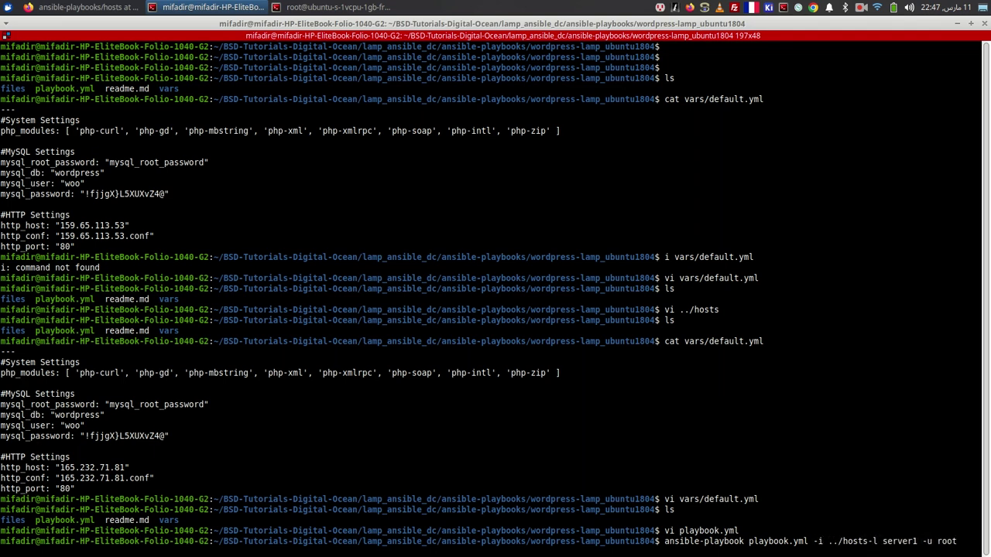
# - Browse the Ansible 'How it works' page, GitHub hosts example and ansible-playbooks repository
pyautogui.hotkey('alt', 'Tab')
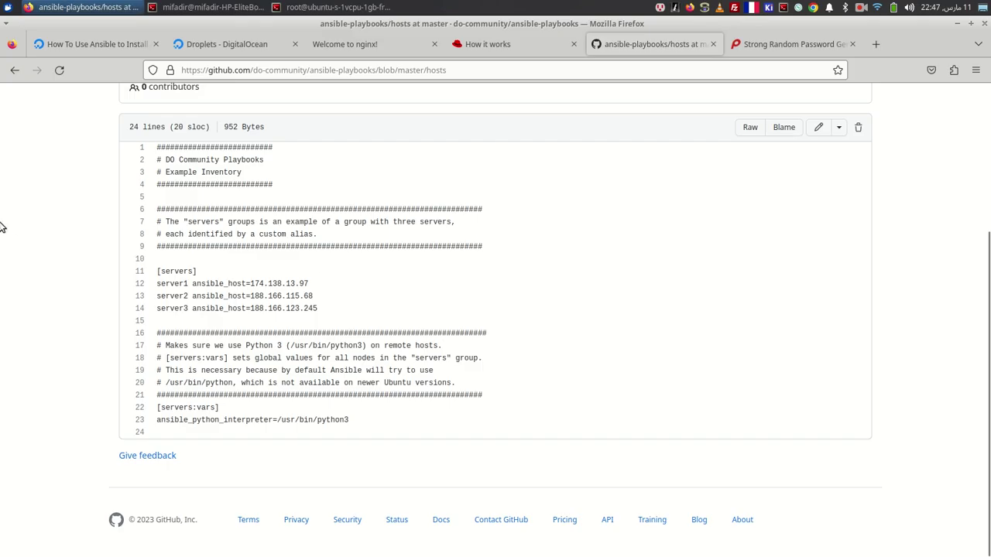
pyautogui.click(376, 44)
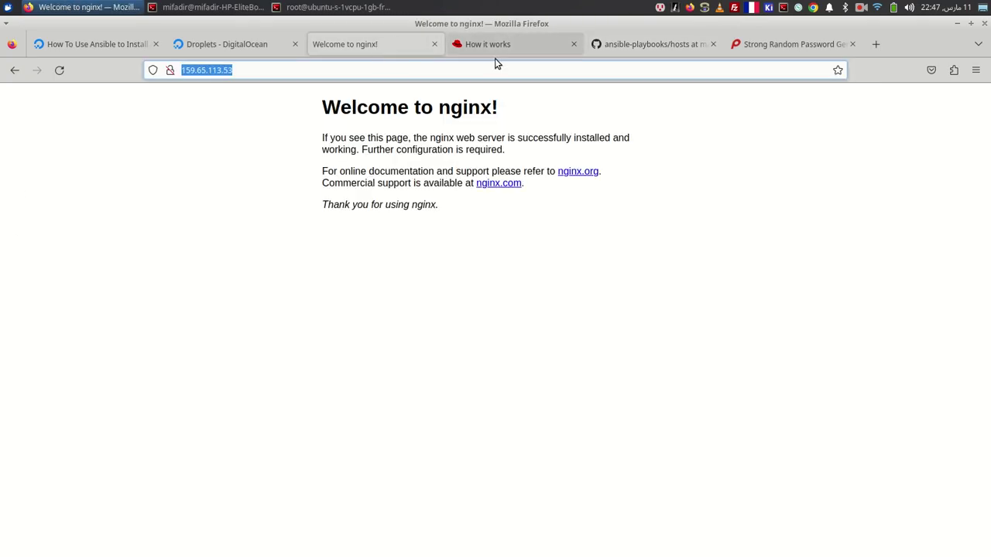
pyautogui.click(496, 47)
pyautogui.click(635, 40)
pyautogui.scroll(5, 338, 193)
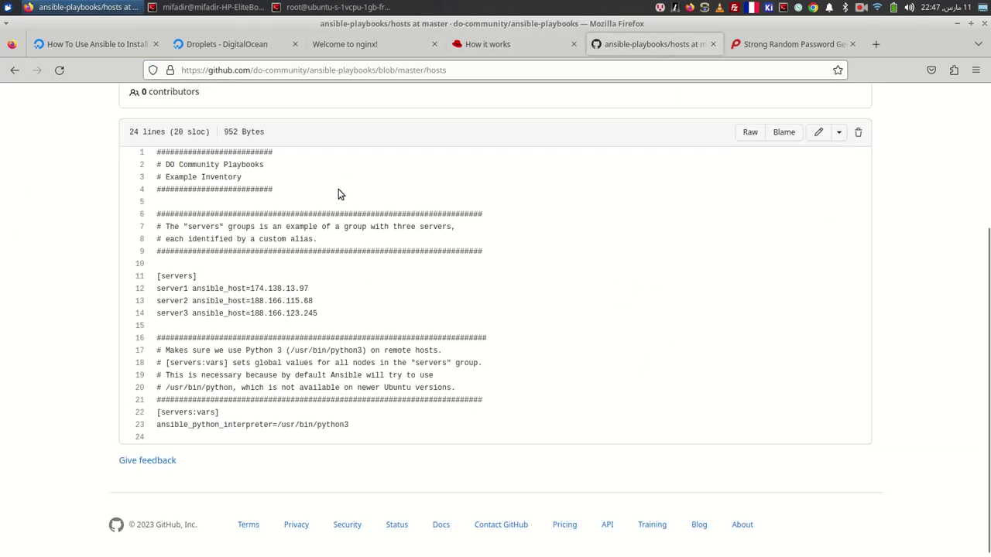
pyautogui.click(257, 216)
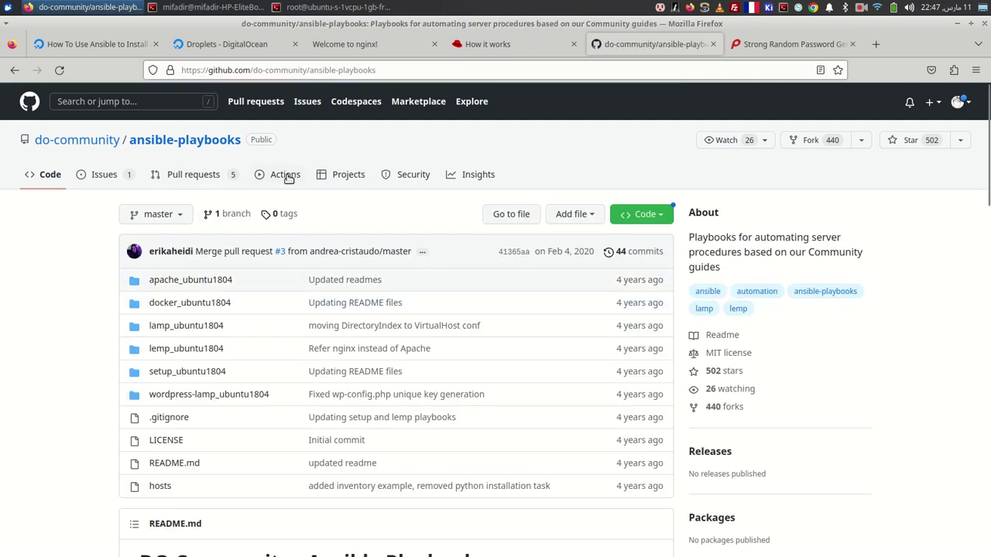
pyautogui.hotkey('alt', 'Tab')
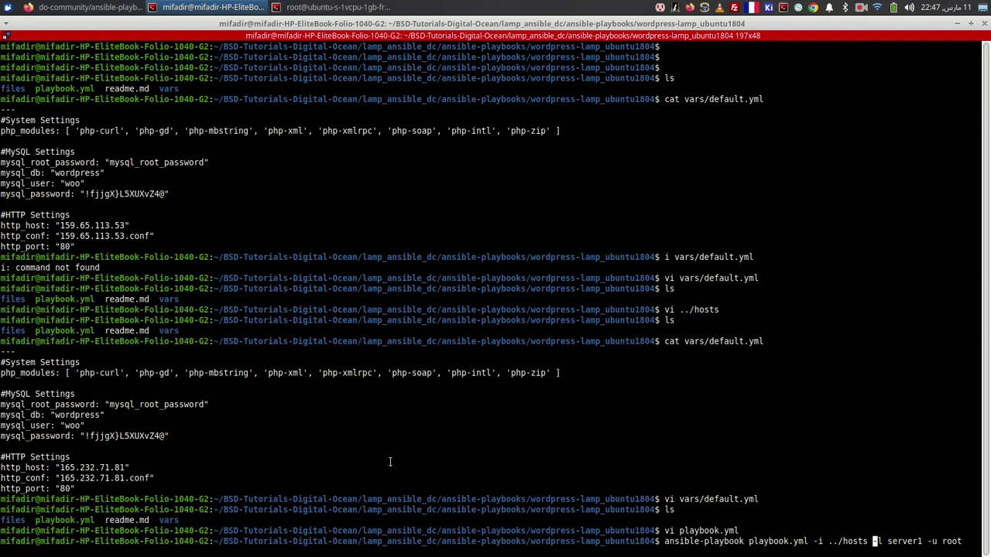
# - Run the playbook, then fix the invalid backslash escape in mysql_root_password in vars/default.yml
pyautogui.press('Return')
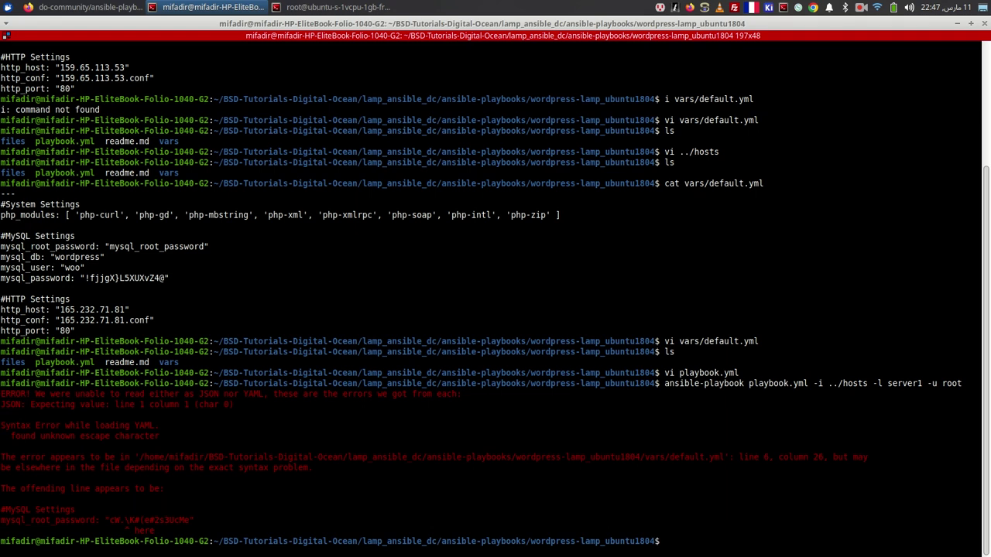
pyautogui.write('vi vars/default.yml')
pyautogui.press('Return')
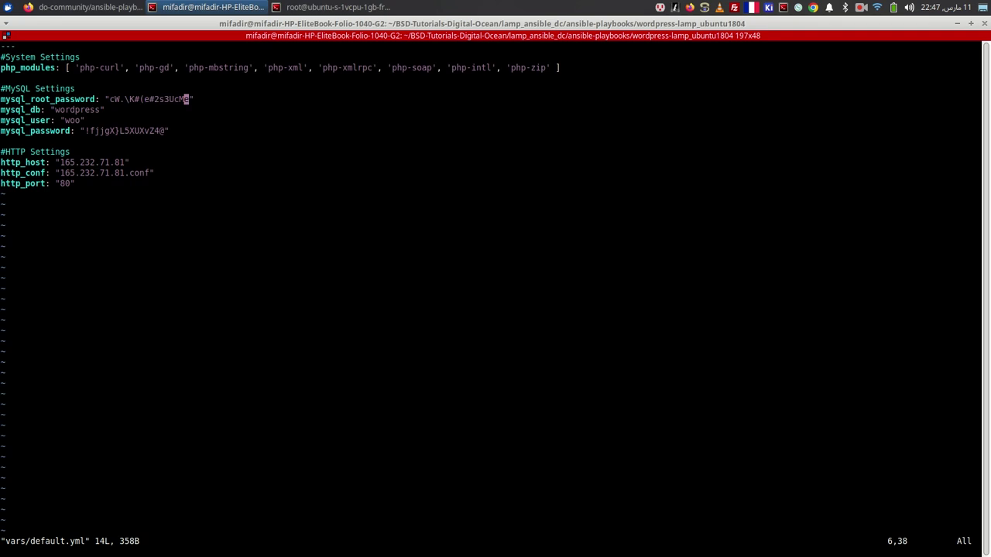
pyautogui.press('Down')
pyautogui.press('Down')
pyautogui.press('Down')
pyautogui.press('Down')
pyautogui.press('Down')
pyautogui.press('Down')
pyautogui.press('Down')
pyautogui.press('Down')
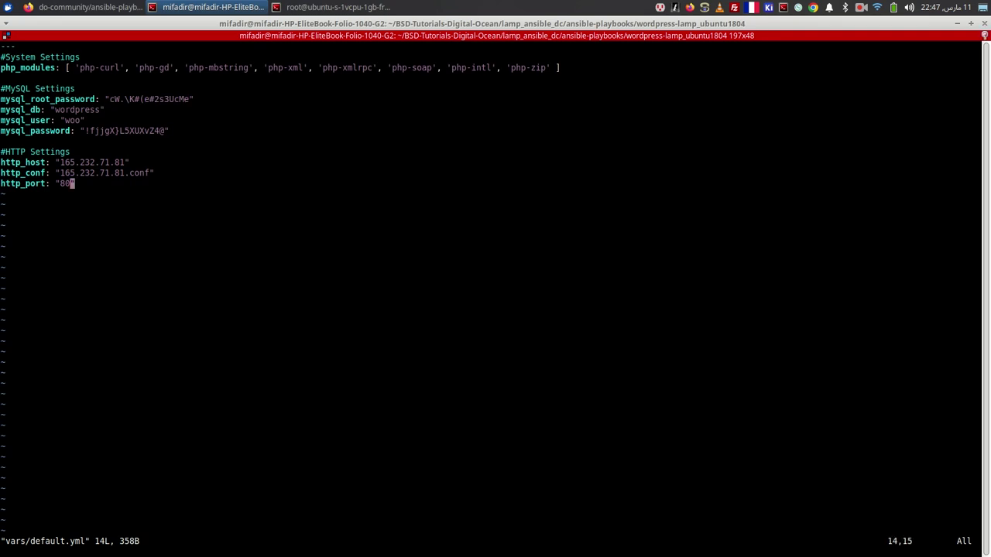
pyautogui.press('Up')
pyautogui.press('Up')
pyautogui.press('Up')
pyautogui.press('Up')
pyautogui.press('Up')
pyautogui.press('Up')
pyautogui.press('Up')
pyautogui.press('Up')
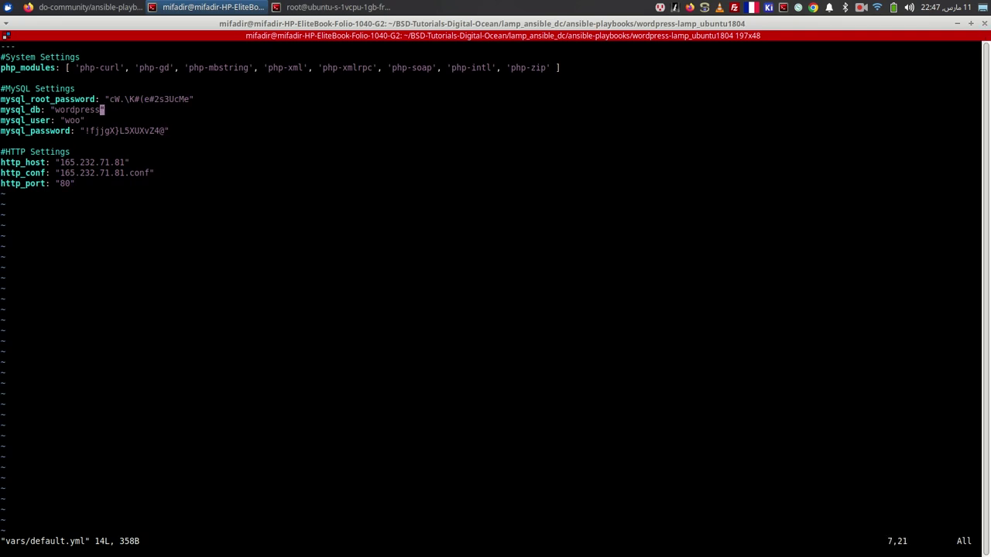
pyautogui.press('Left')
pyautogui.press('Left')
pyautogui.press('Left')
pyautogui.press('Left')
pyautogui.press('Left')
pyautogui.press('Left')
pyautogui.press('Left')
pyautogui.press('Left')
pyautogui.press('Left')
pyautogui.press('Left')
pyautogui.press('Left')
pyautogui.press('Left')
pyautogui.press('Escape')
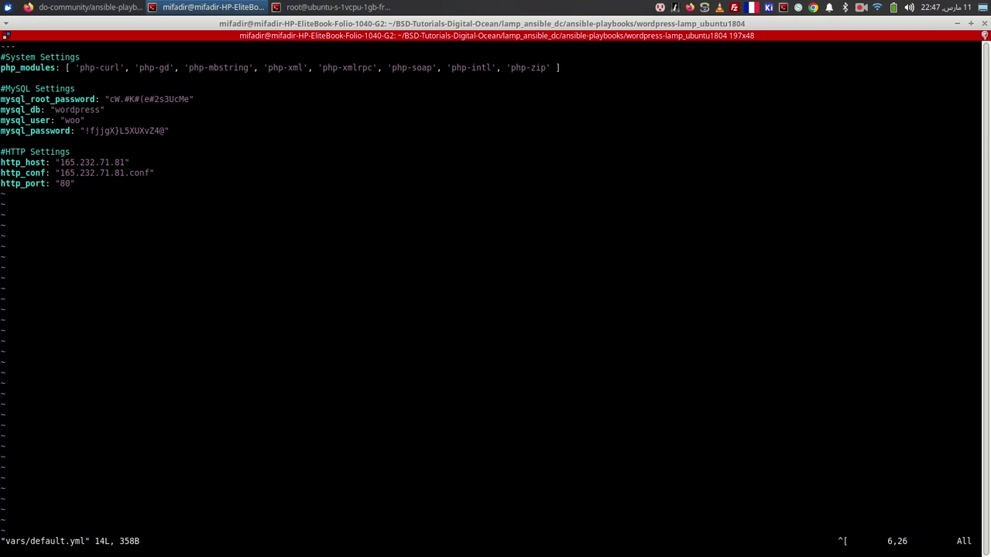
pyautogui.write(':q')
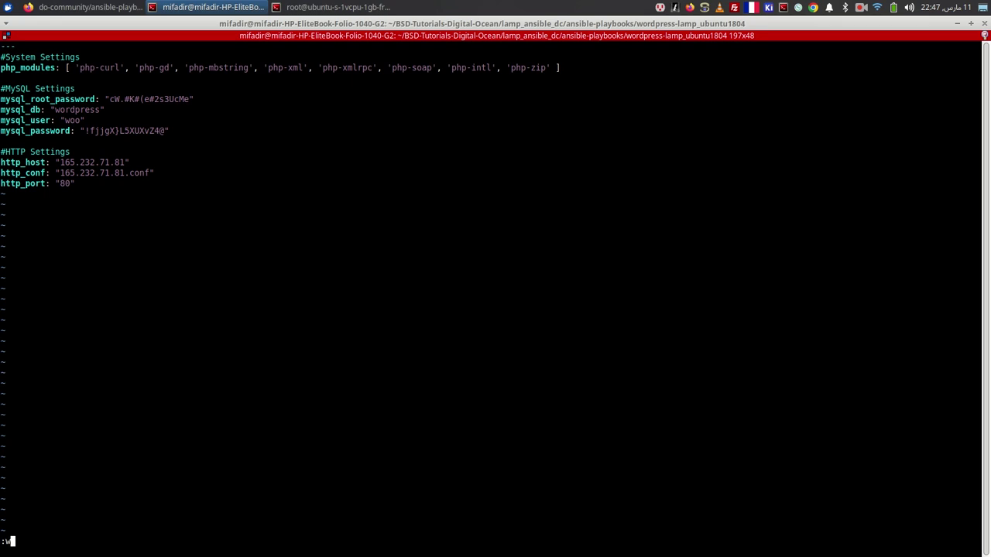
pyautogui.press('Return')
# - Rerun the playbook on server1 and accept the host key fingerprint with 'yes'
pyautogui.press('Up')
pyautogui.press('Up')
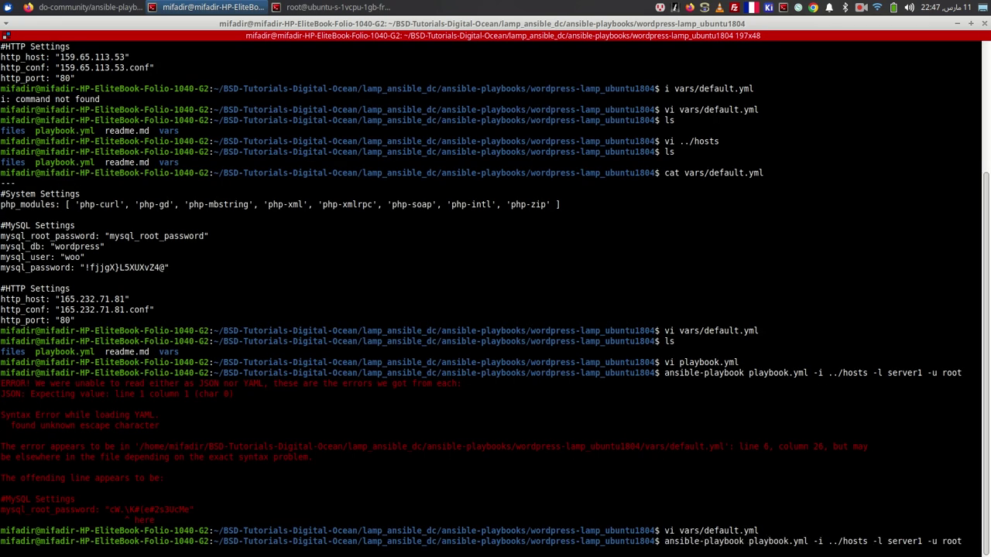
pyautogui.press('Return')
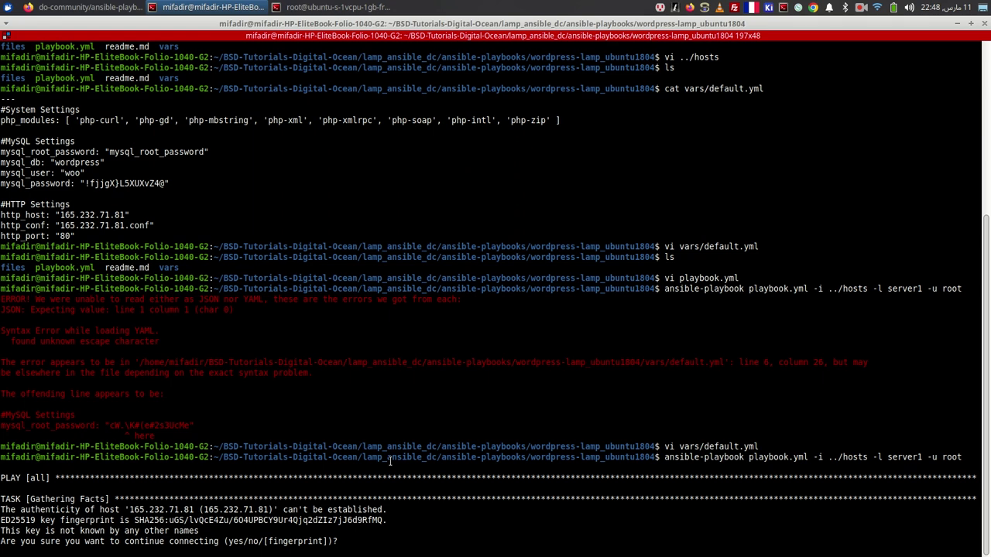
pyautogui.write('yes')
pyautogui.press('Return')
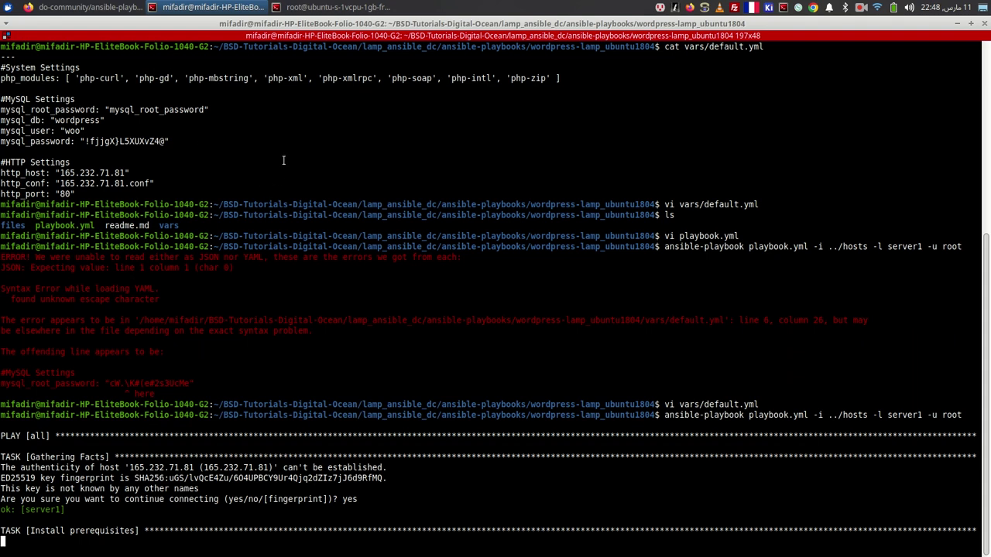
# - Close the old root@ubuntu session window and split the terminal horizontally
pyautogui.rightClick(348, 9)
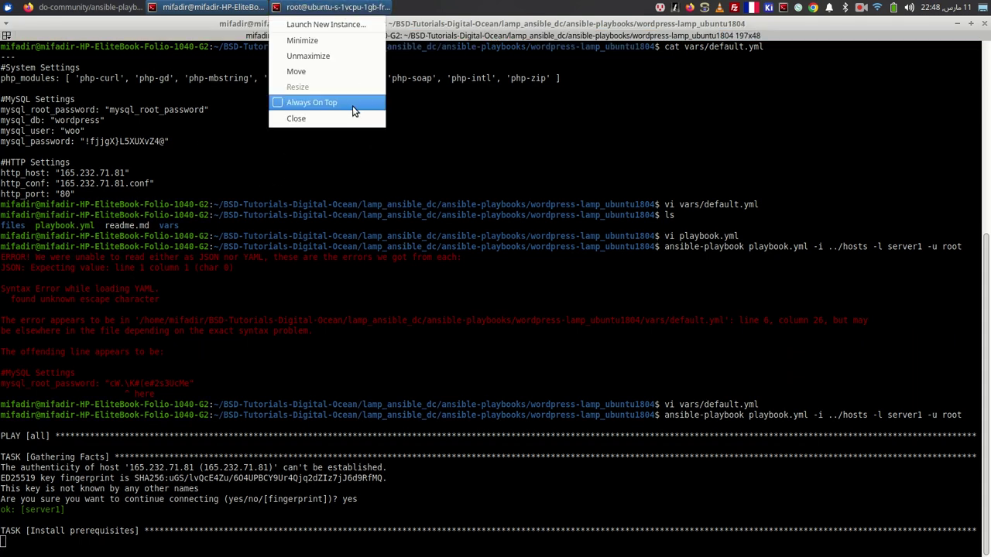
pyautogui.click(349, 118)
pyautogui.rightClick(324, 238)
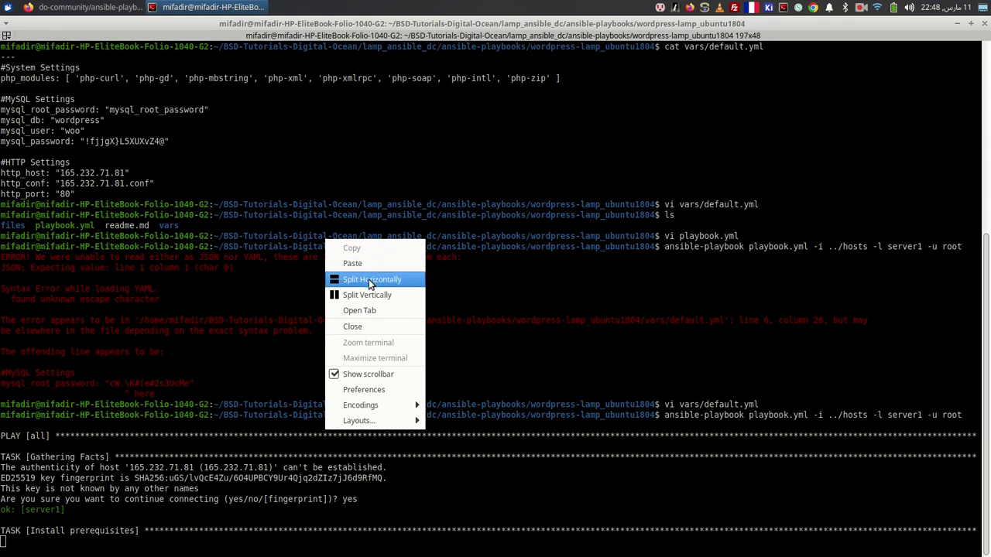
pyautogui.click(368, 279)
# - Open playbook.yml in vi in the new lower pane and jump to its top
pyautogui.write('ls')
pyautogui.press('Return')
pyautogui.write('vi pa')
pyautogui.press('Tab')
pyautogui.press('Return')
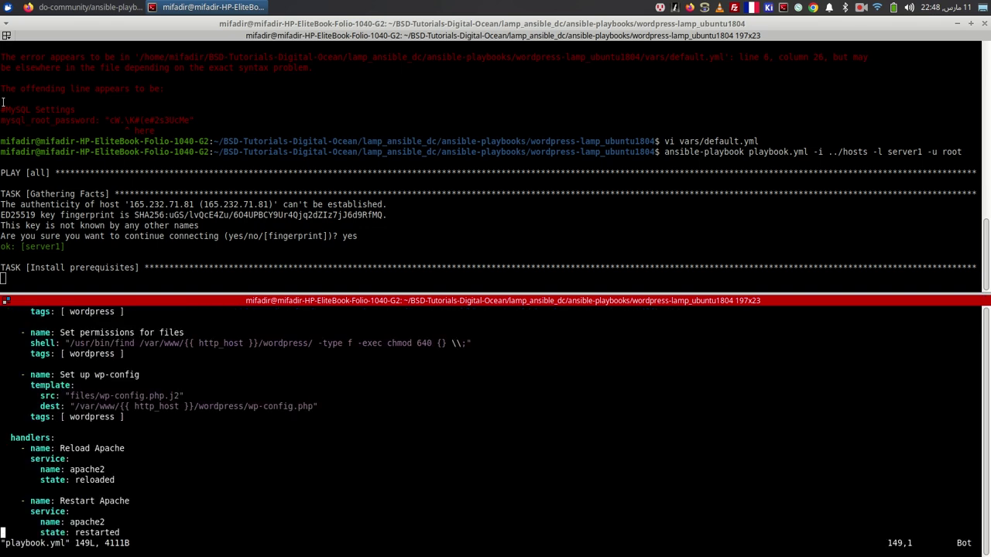
pyautogui.press('g')
pyautogui.press('g')
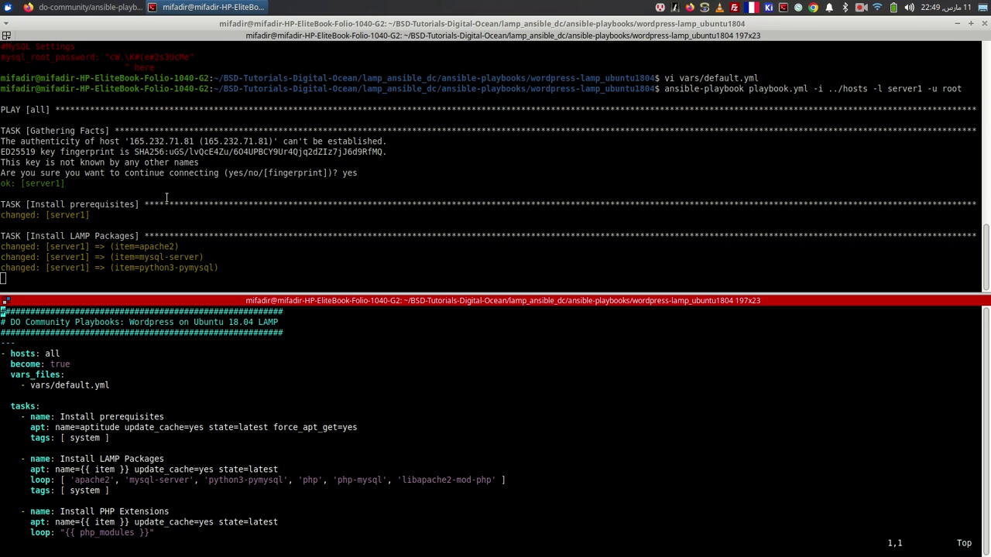
# - Copy the droplet's IP 165.232.71.81 from the DigitalOcean Droplets list
pyautogui.click(85, 7)
pyautogui.click(271, 47)
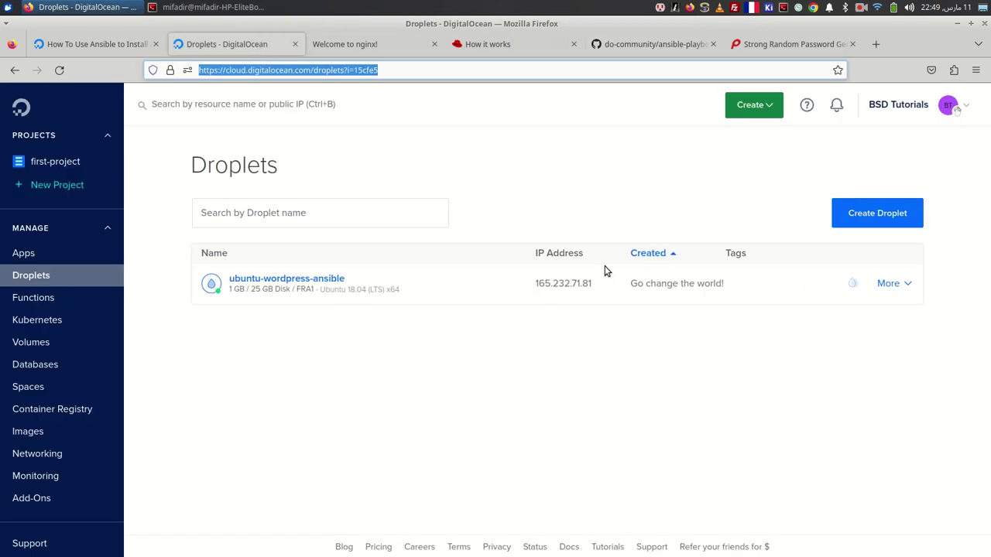
pyautogui.click(603, 285)
pyautogui.hotkey('alt', 'Tab')
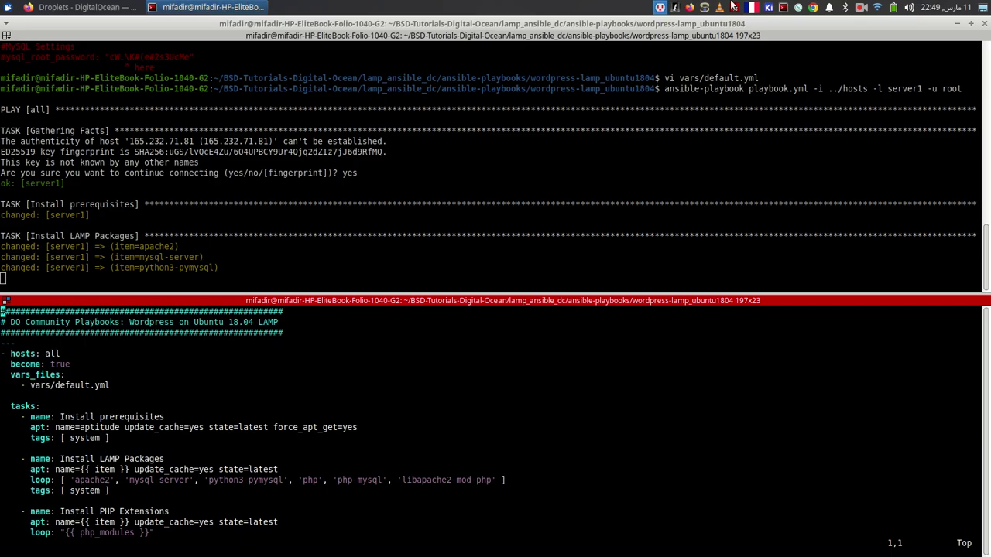
pyautogui.hotkey('ctrl', 'alt', 't')
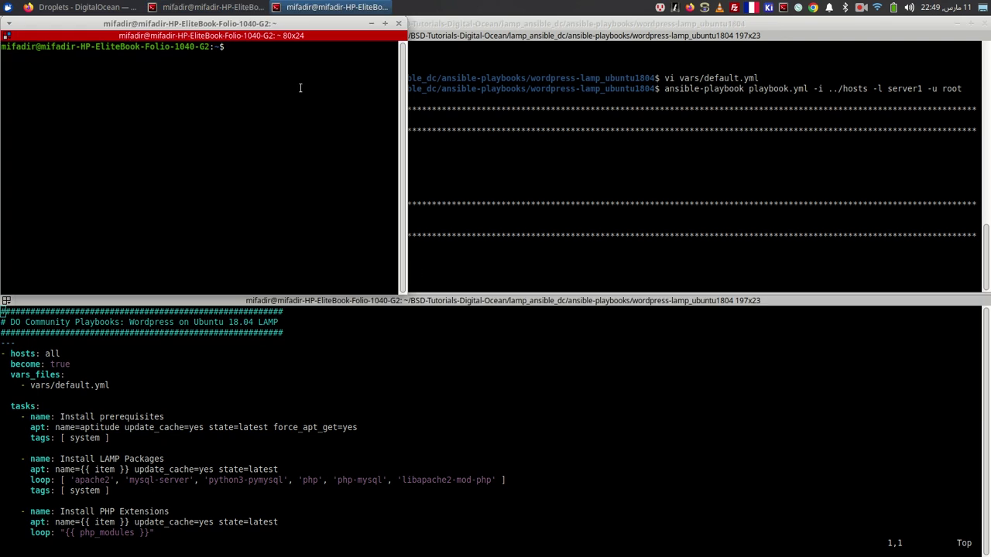
pyautogui.moveTo(331, 23); pyautogui.dragTo(767, 311)
pyautogui.write('ssh root@')
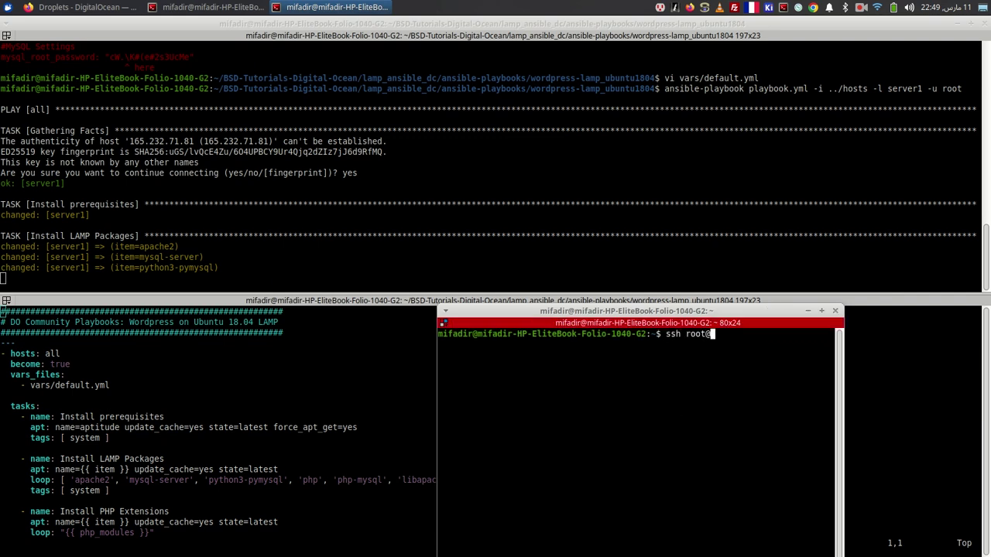
pyautogui.rightClick(718, 375)
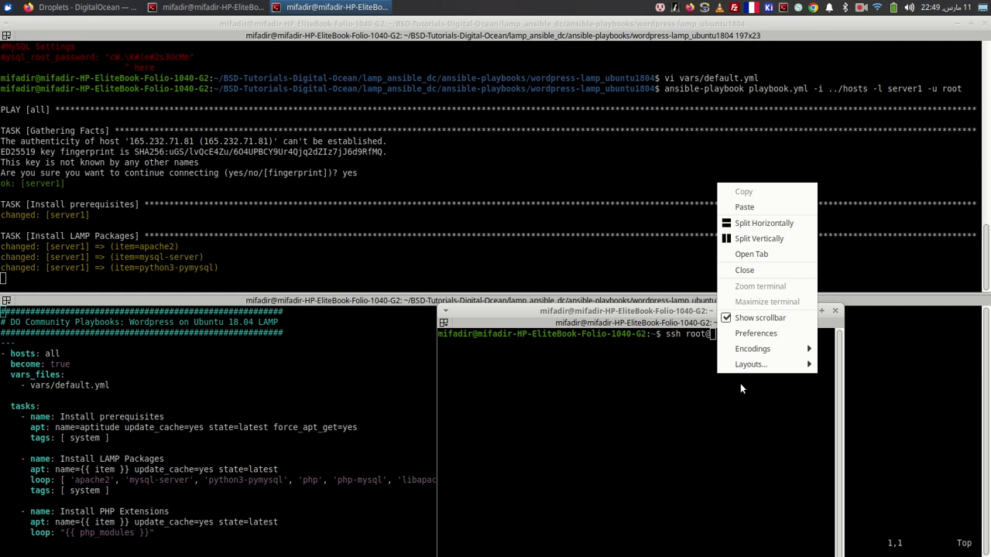
pyautogui.click(775, 207)
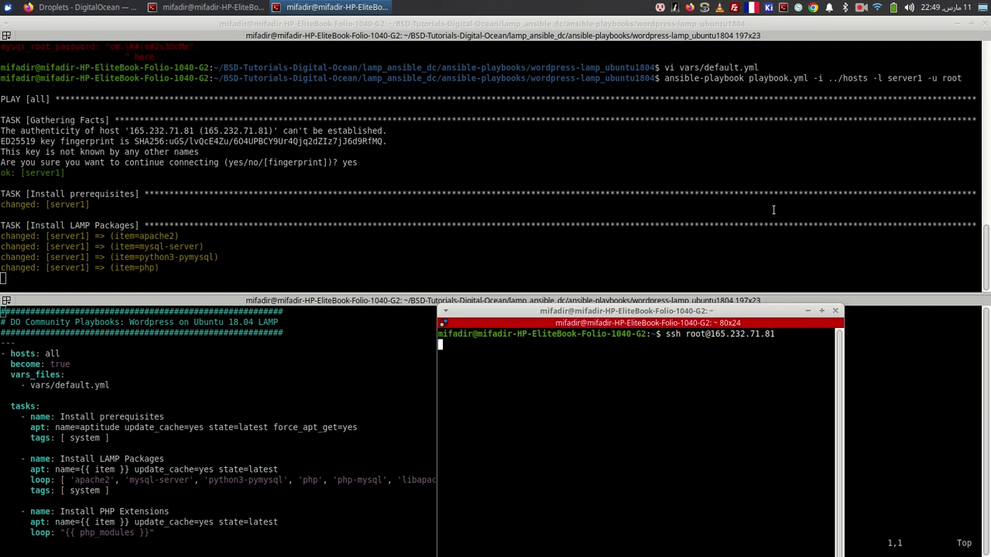
pyautogui.click(822, 311)
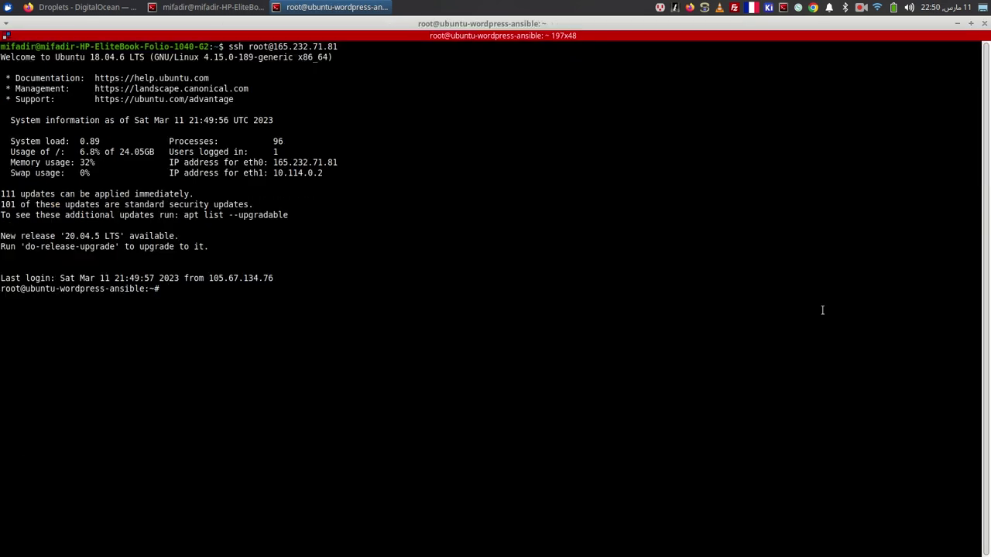
# - List the droplet's network connections with lsof -i and inspect the established SSH connections
pyautogui.write('lsof -i')
pyautogui.press('Return')
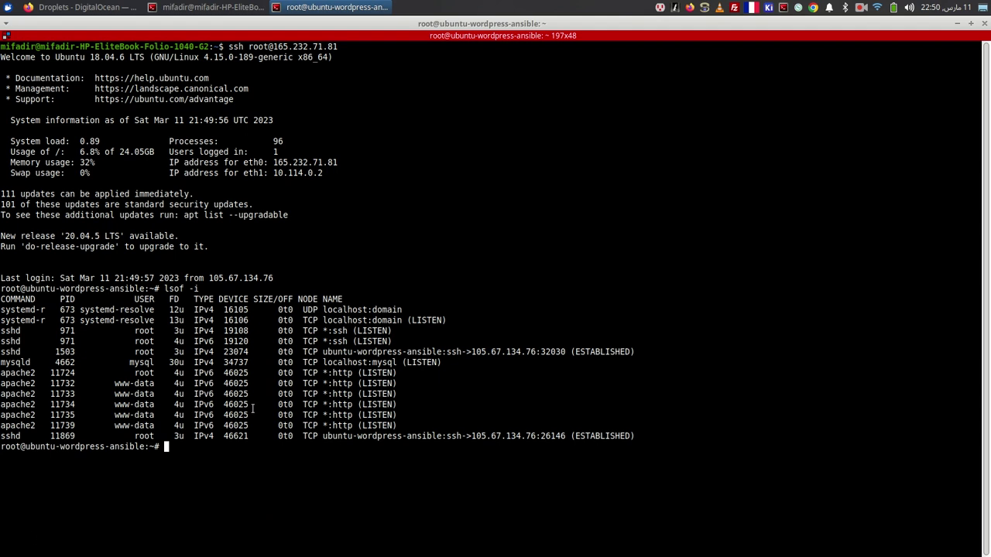
pyautogui.tripleClick(370, 352)
pyautogui.doubleClick(535, 435)
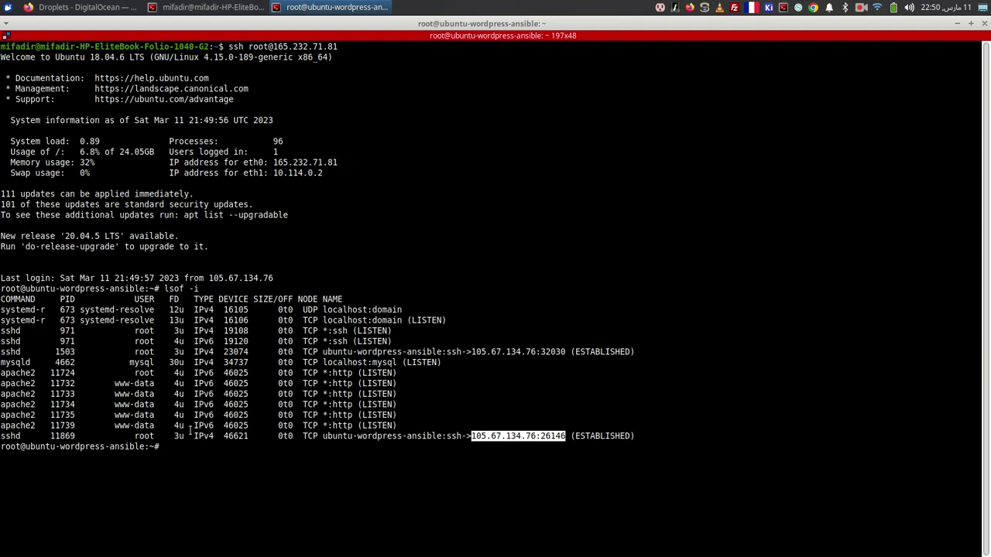
pyautogui.hotkey('alt', 'Tab')
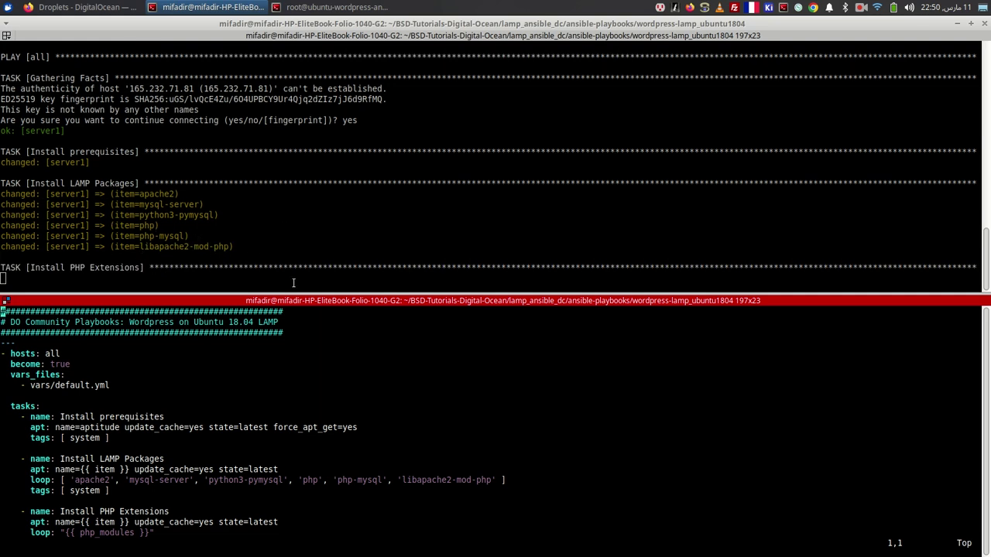
pyautogui.hotkey('alt', 'Tab')
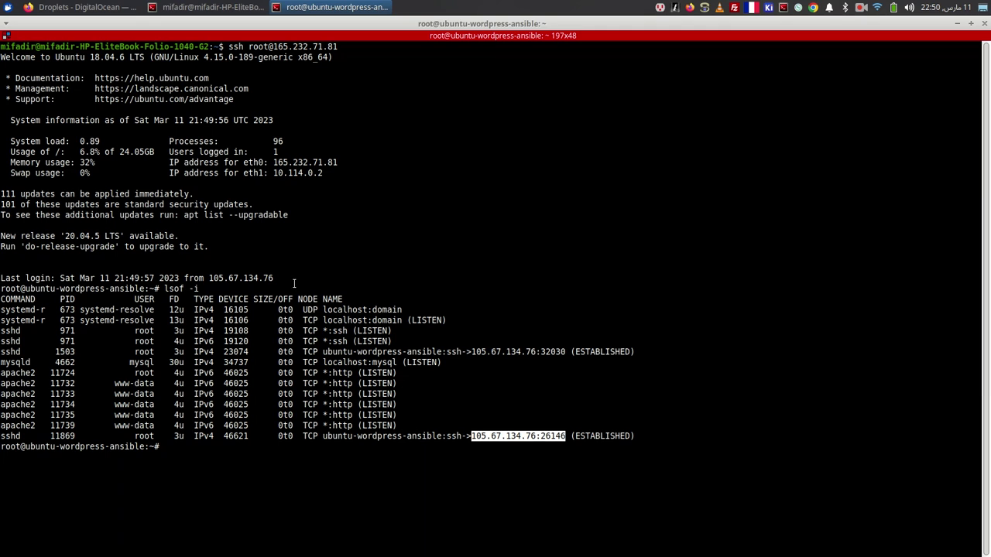
# - List all running processes with ps aux and scroll to the Apache worker processes
pyautogui.write('ps aux')
pyautogui.press('Return')
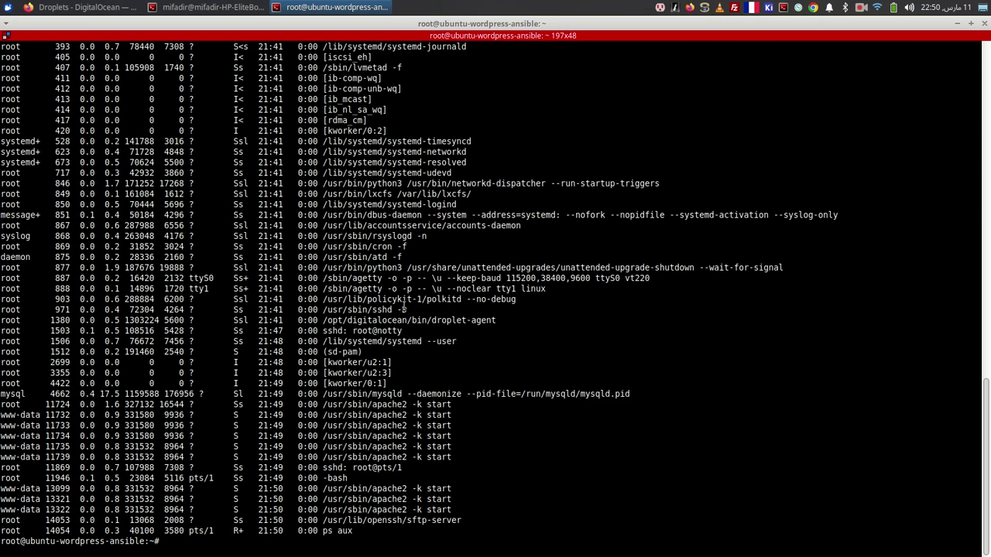
pyautogui.scroll(10, 394, 295)
pyautogui.scroll(10, 403, 307)
pyautogui.scroll(-20, 403, 305)
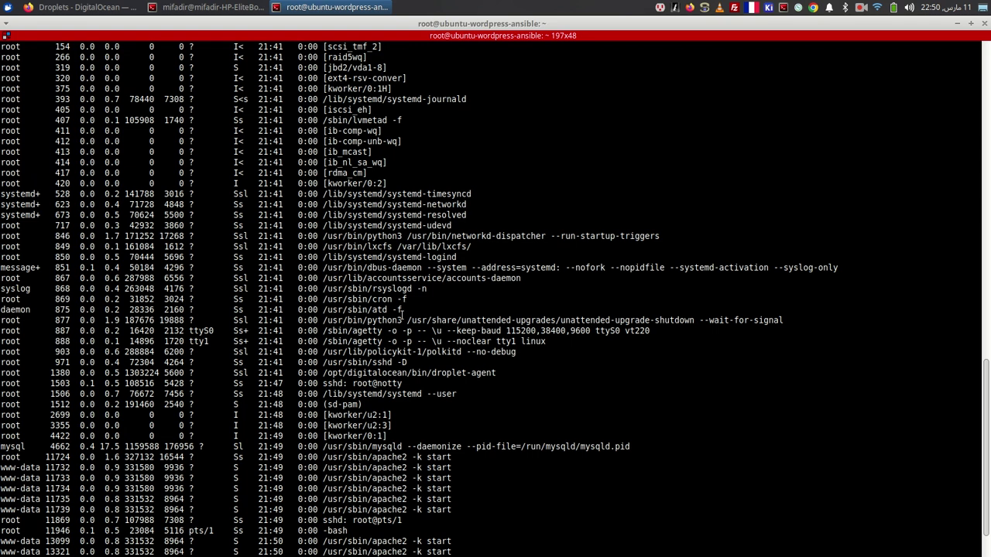
pyautogui.scroll(-2, 401, 316)
pyautogui.tripleClick(387, 425)
pyautogui.click(387, 427)
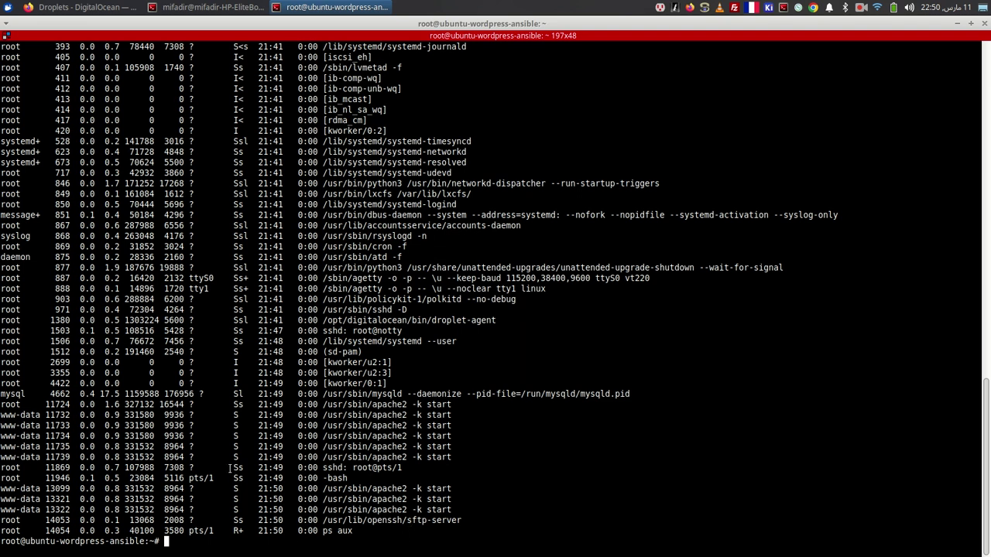
pyautogui.hotkey('alt', 'Tab')
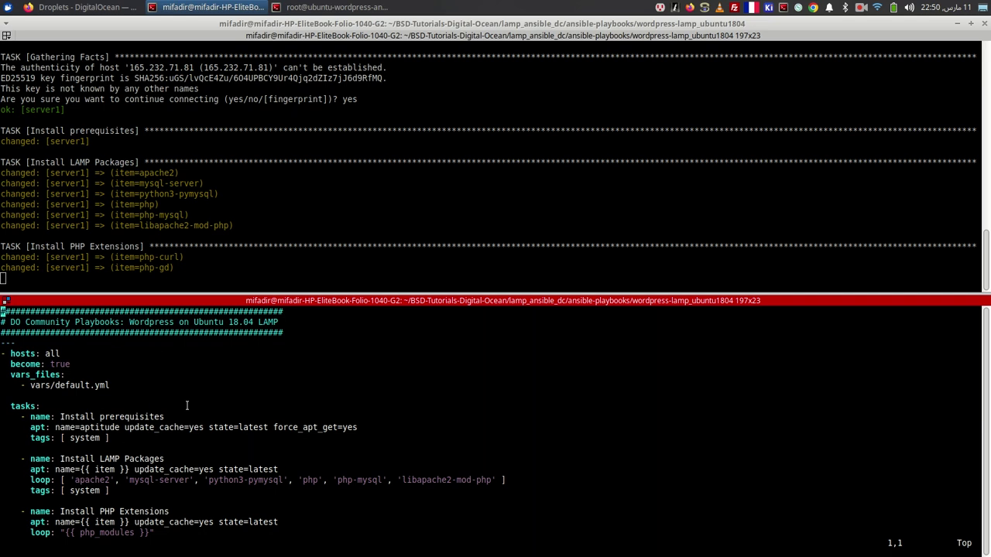
# - Check the php_modules loop in playbook.yml, quit vim, and print vars/default.yml
pyautogui.press('Down')
pyautogui.press('Down')
pyautogui.press('Down')
pyautogui.press('Down')
pyautogui.press('Down')
pyautogui.press('Down')
pyautogui.press('Down')
pyautogui.press('Down')
pyautogui.press('Down')
pyautogui.press('Down')
pyautogui.press('Down')
pyautogui.press('Down')
pyautogui.press('Down')
pyautogui.press('Down')
pyautogui.press('Down')
pyautogui.press('Down')
pyautogui.press('Down')
pyautogui.press('Down')
pyautogui.press('Down')
pyautogui.press('Down')
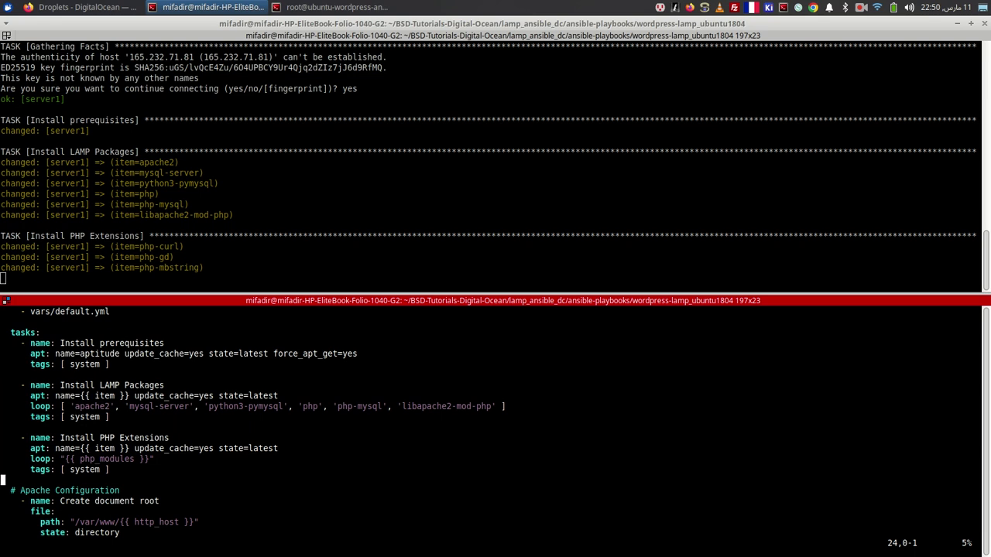
pyautogui.press('Up')
pyautogui.press('Up')
pyautogui.press('Up')
pyautogui.press('Up')
pyautogui.press('Up')
pyautogui.press('Up')
pyautogui.press('Up')
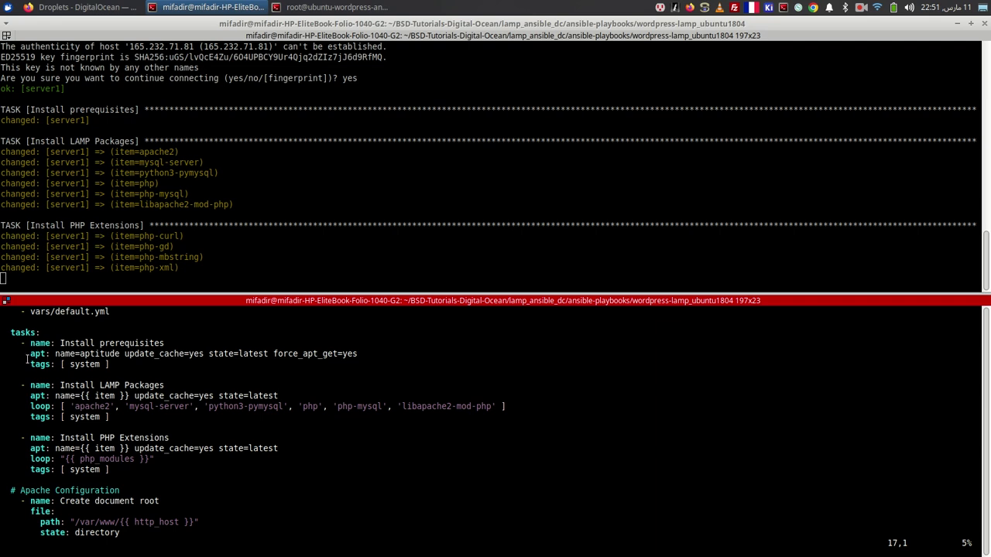
pyautogui.doubleClick(96, 460)
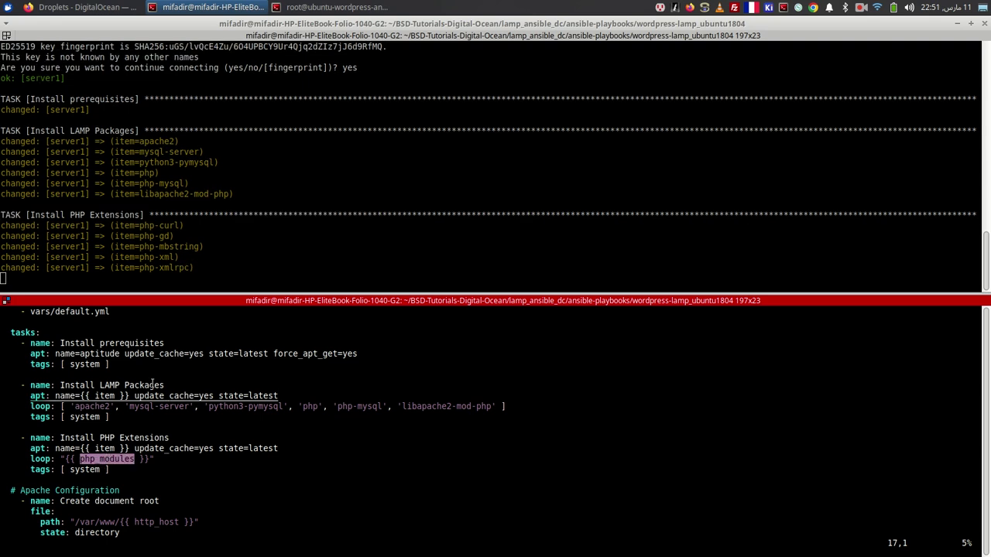
pyautogui.write(':q')
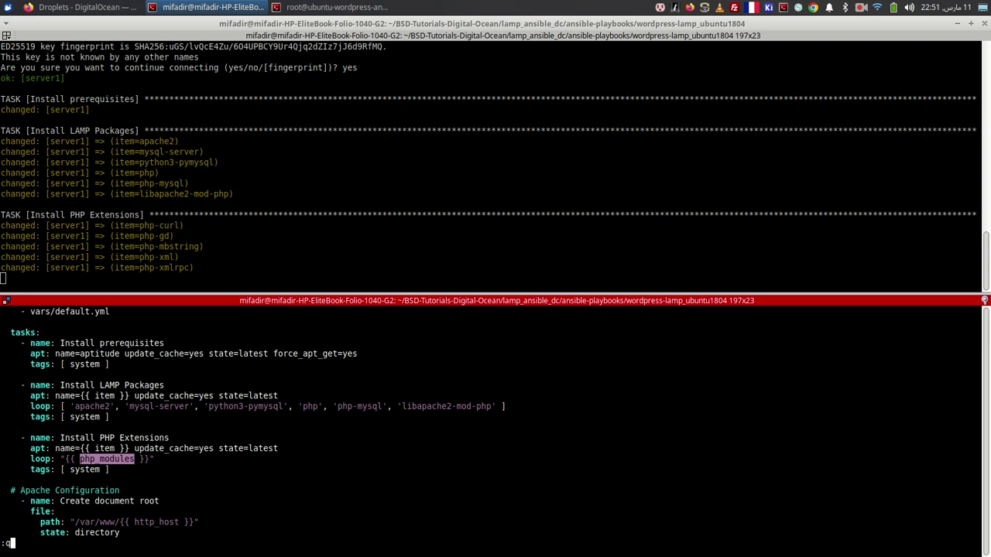
pyautogui.press('Return')
pyautogui.write('cat vars/default.yml')
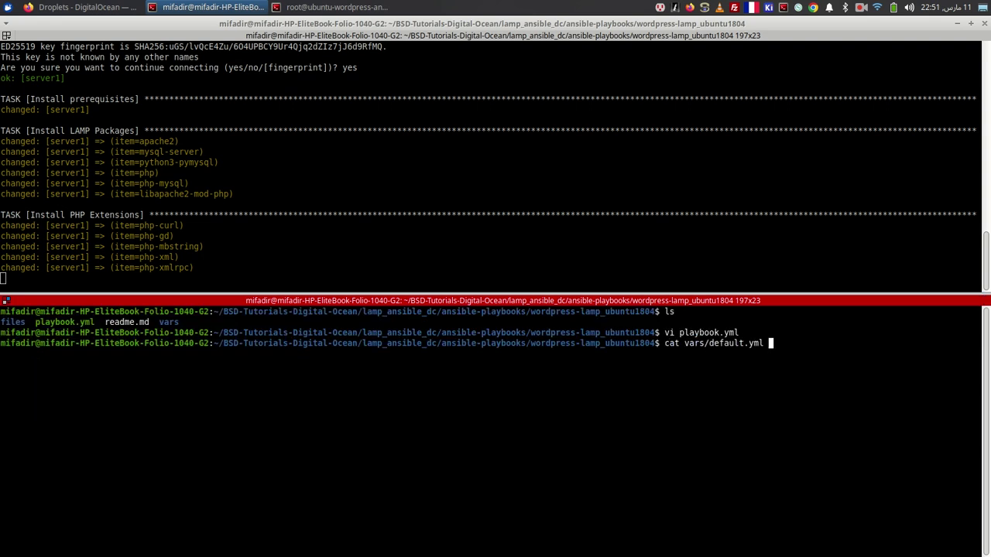
pyautogui.press('Return')
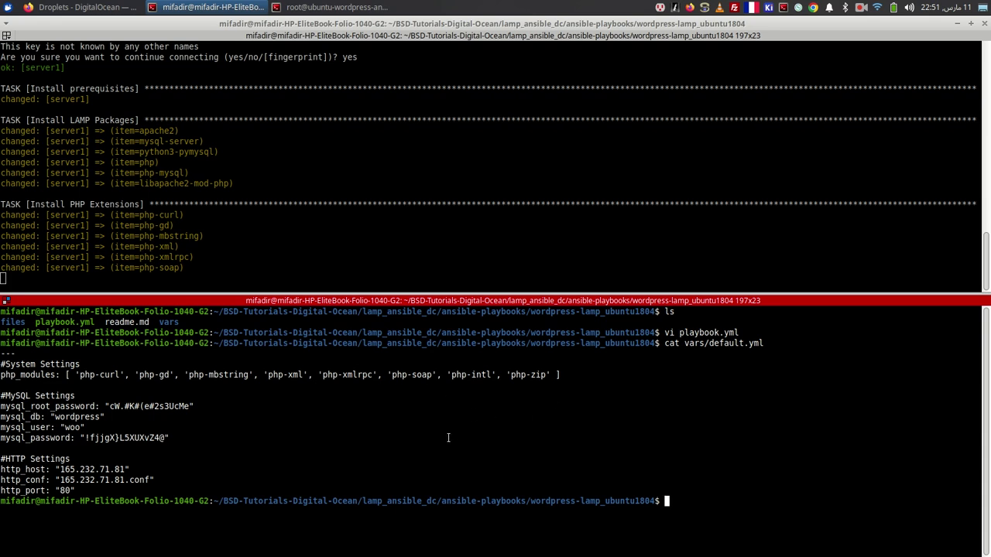
# - Re-run ps aux on the server to see apt installing php-intl alongside apache2
pyautogui.hotkey('alt', 'Tab')
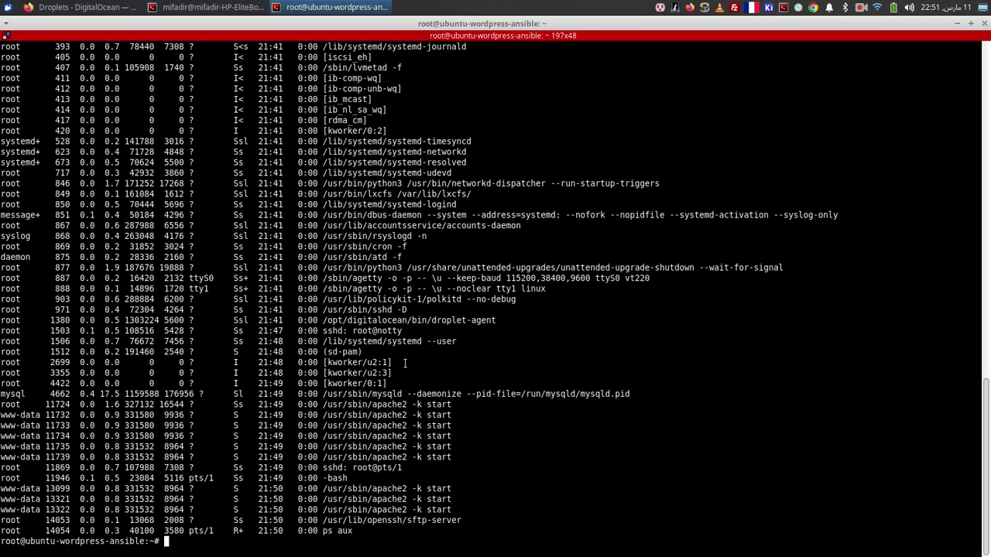
pyautogui.press('Up')
pyautogui.press('Return')
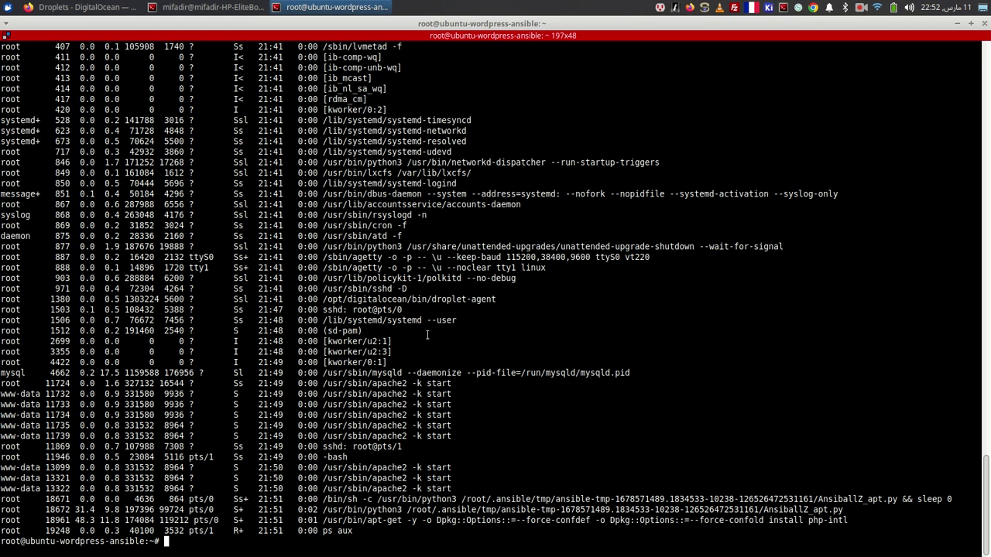
pyautogui.doubleClick(437, 384)
# - Reopen playbook.yml in vi from the local project terminal
pyautogui.click(110, 6)
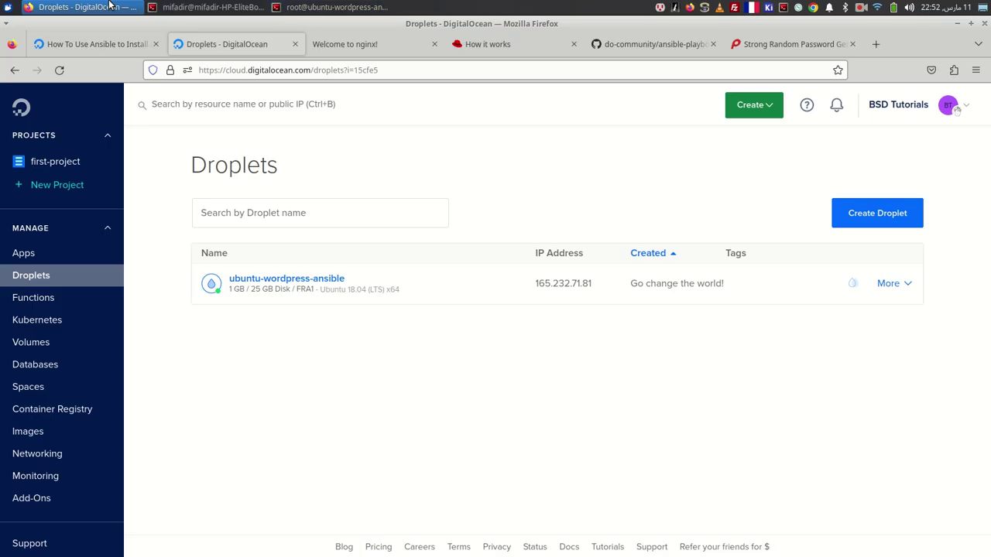
pyautogui.click(216, 6)
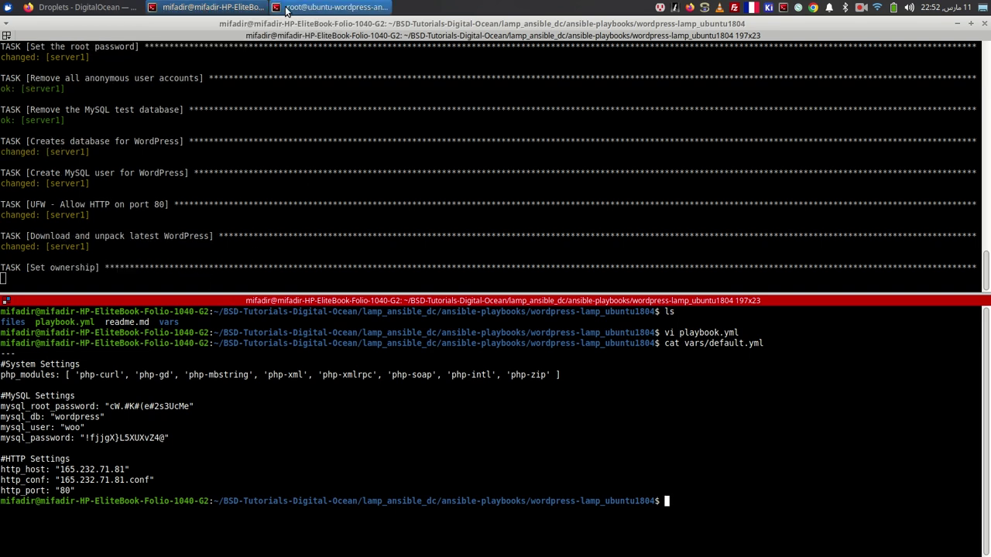
pyautogui.write('vi pa')
pyautogui.press('Tab')
pyautogui.press('Tab')
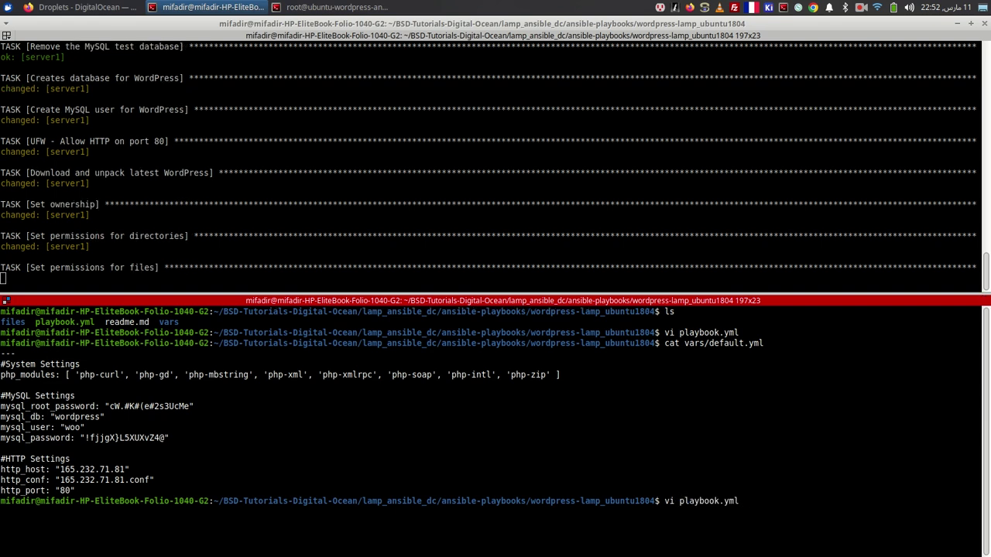
pyautogui.press('Return')
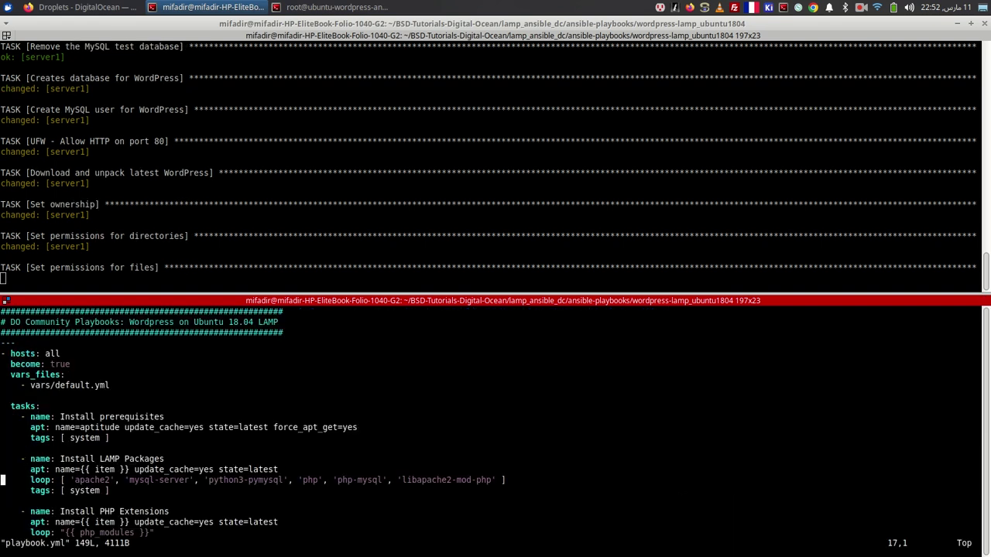
# - Search for the Download and unpack latest WordPress task, then move down to the Apache handlers
pyautogui.write('/downloa')
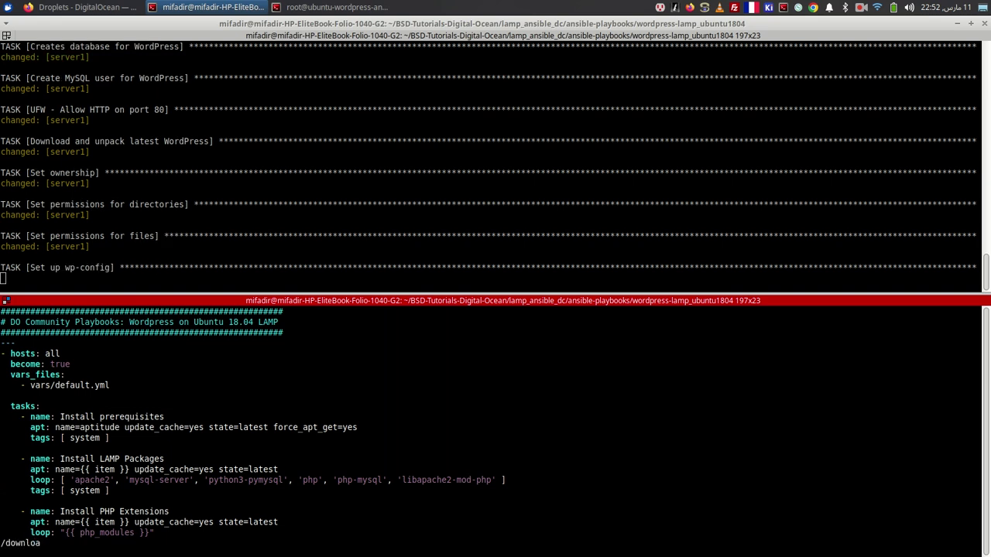
pyautogui.press('Return')
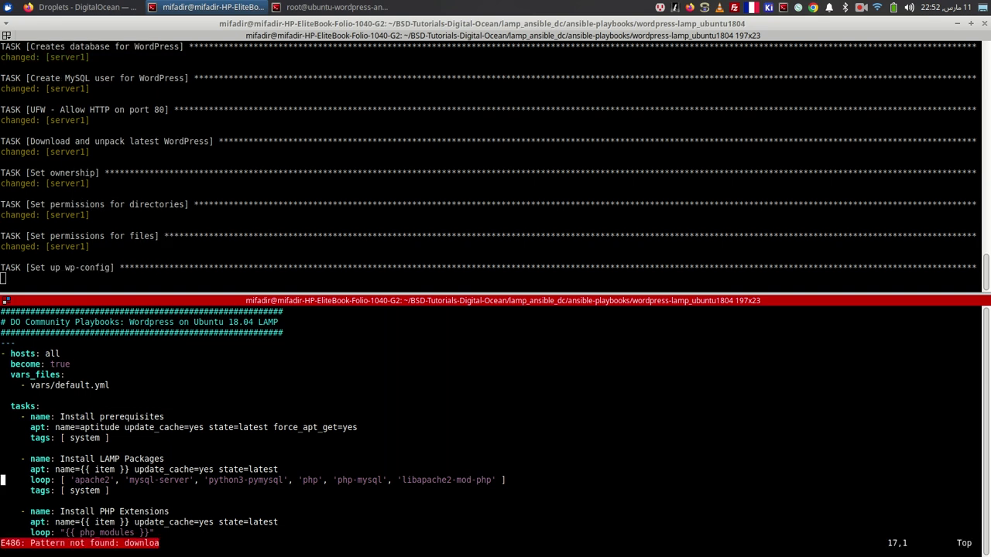
pyautogui.write('/latest')
pyautogui.press('Return')
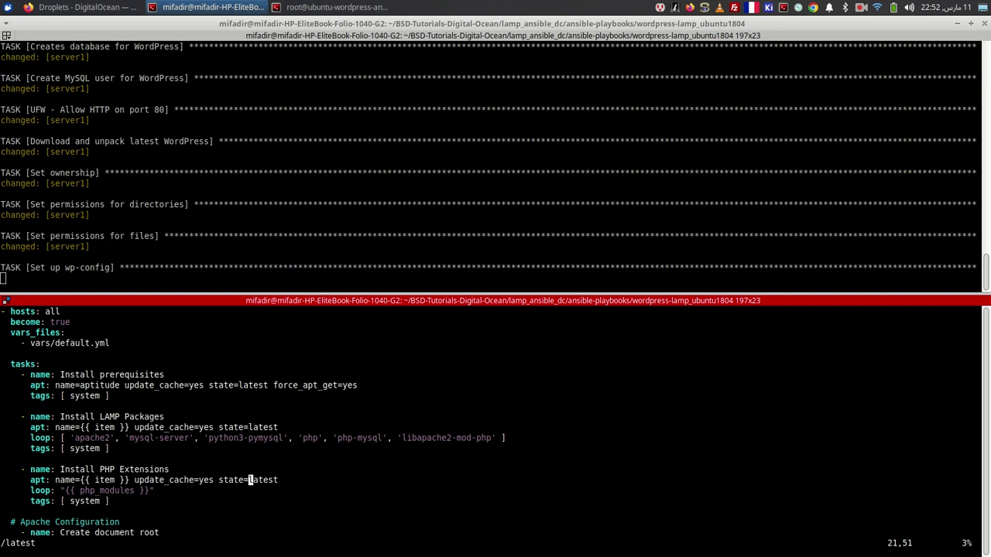
pyautogui.press('n')
pyautogui.press('l')
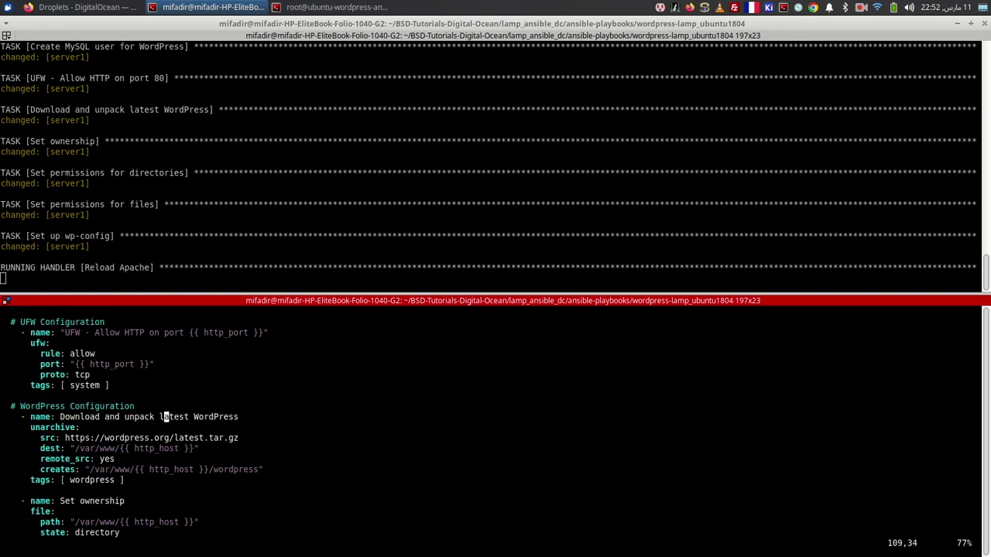
pyautogui.press('j')
pyautogui.press('j')
pyautogui.press('j')
pyautogui.press('j')
pyautogui.press('j')
pyautogui.press('j')
pyautogui.press('j')
pyautogui.press('j')
pyautogui.press('j')
pyautogui.press('j')
pyautogui.press('j')
pyautogui.press('j')
pyautogui.press('j')
pyautogui.press('j')
pyautogui.press('j')
pyautogui.press('j')
pyautogui.press('j')
pyautogui.press('j')
pyautogui.press('j')
pyautogui.press('j')
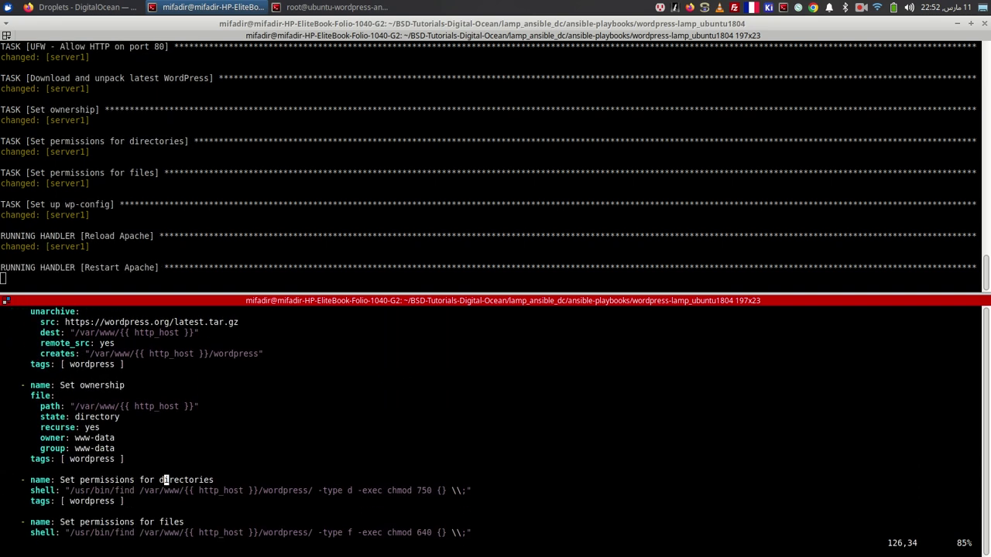
pyautogui.press('j')
pyautogui.press('j')
pyautogui.press('j')
pyautogui.press('j')
pyautogui.press('j')
pyautogui.press('j')
pyautogui.press('j')
pyautogui.press('j')
pyautogui.press('j')
pyautogui.press('j')
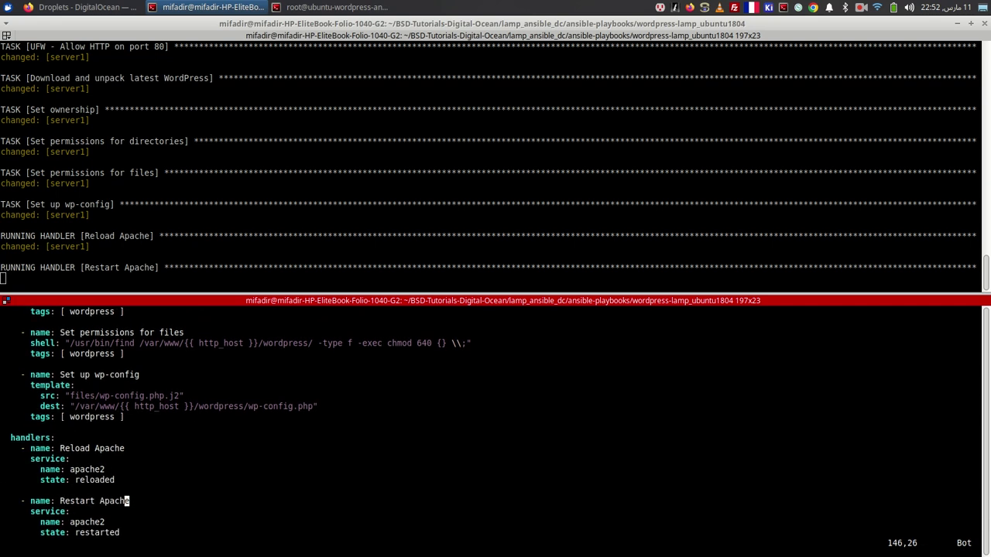
pyautogui.press('k')
pyautogui.press('k')
pyautogui.press('k')
pyautogui.press('k')
pyautogui.press('k')
pyautogui.press('j')
pyautogui.press('j')
pyautogui.press('j')
pyautogui.press('j')
pyautogui.press('j')
pyautogui.press('j')
pyautogui.press('j')
pyautogui.press('j')
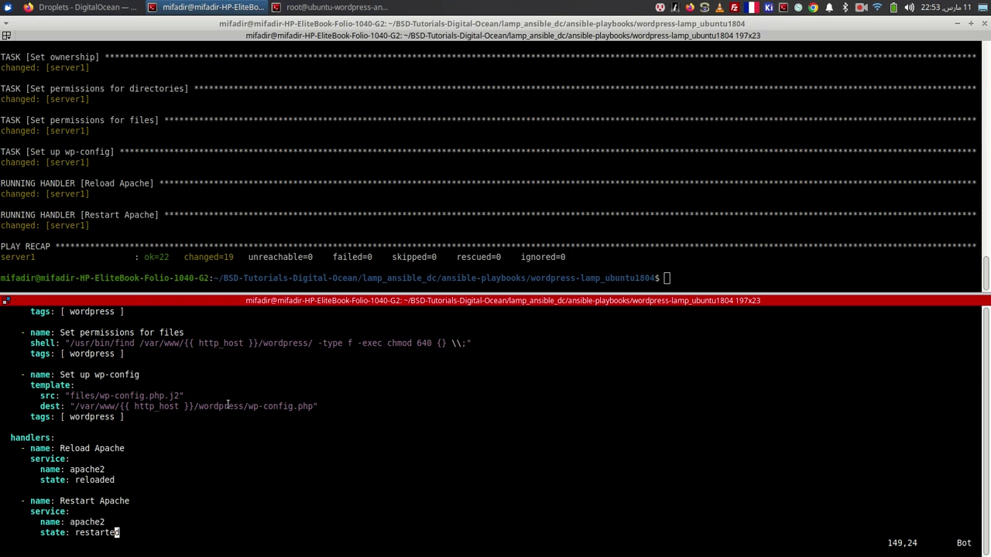
# - Quit vim and list the server's network connections with lsof -i
pyautogui.write(':q')
pyautogui.press('Return')
pyautogui.hotkey('alt', 'Tab')
pyautogui.hotkey('alt', 'Tab')
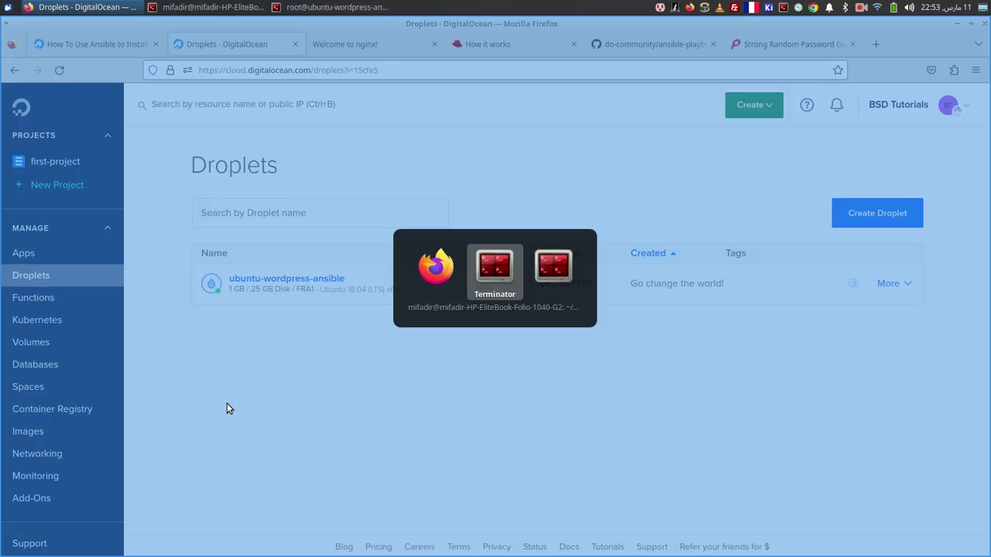
pyautogui.write('lsof -i')
pyautogui.press('Return')
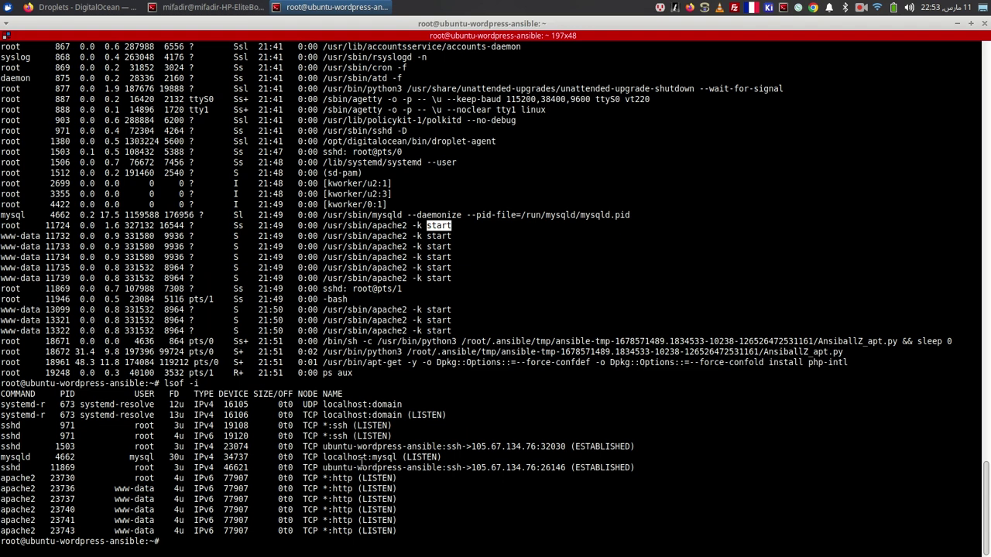
# - Log into MySQL as root using the root password copied from vars/default.yml
pyautogui.write('mysql -u root -p')
pyautogui.hotkey('alt', 'Tab')
pyautogui.hotkey('alt', 'Tab')
pyautogui.write('cat vars/default.yml')
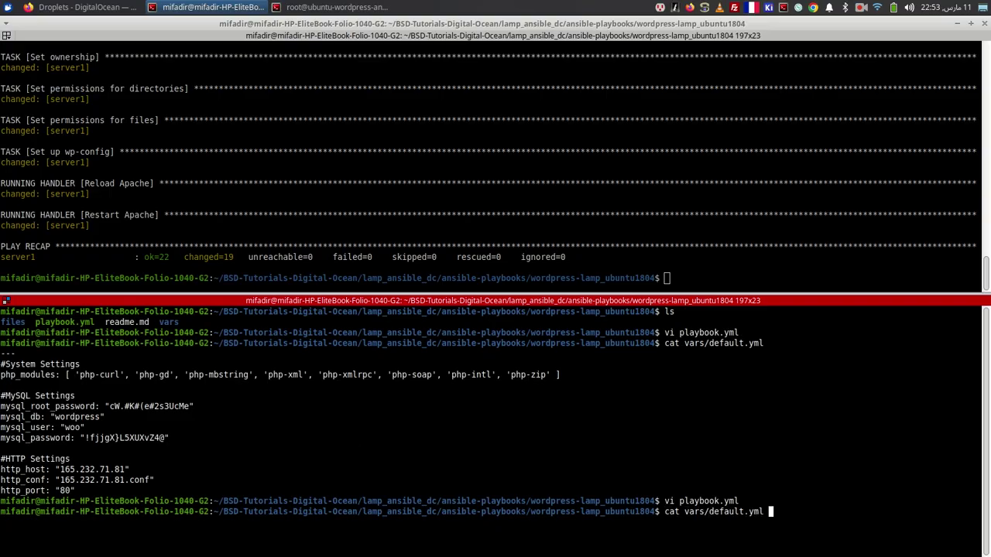
pyautogui.press('Return')
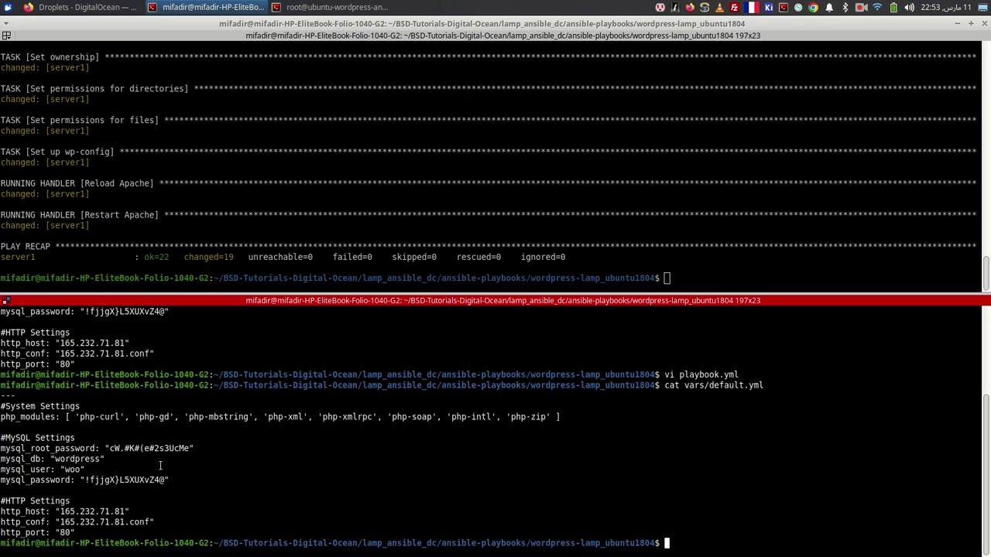
pyautogui.moveTo(190, 449); pyautogui.dragTo(109, 449)
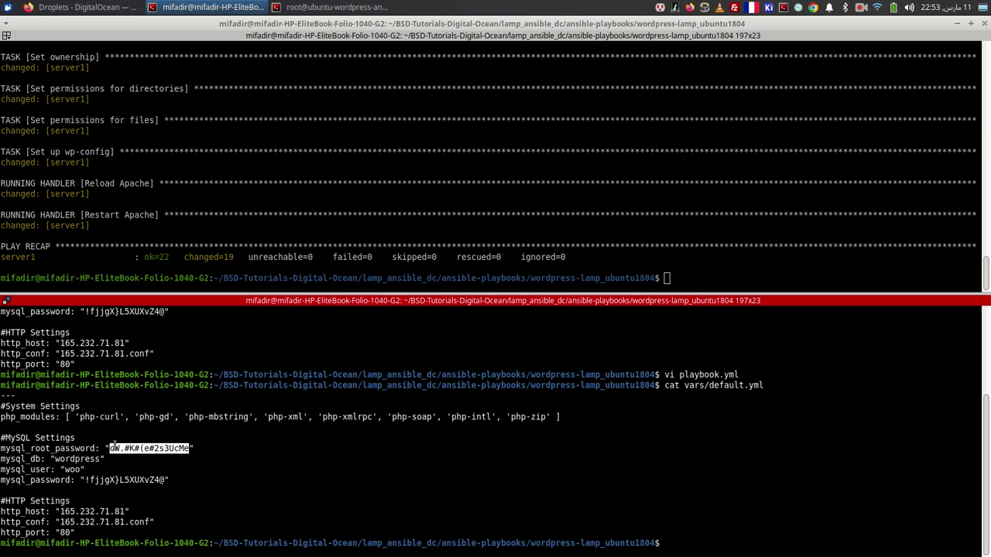
pyautogui.rightClick(110, 448)
pyautogui.click(139, 263)
pyautogui.hotkey('alt', 'Tab')
pyautogui.hotkey('alt', 'Tab')
pyautogui.rightClick(441, 242)
pyautogui.click(465, 262)
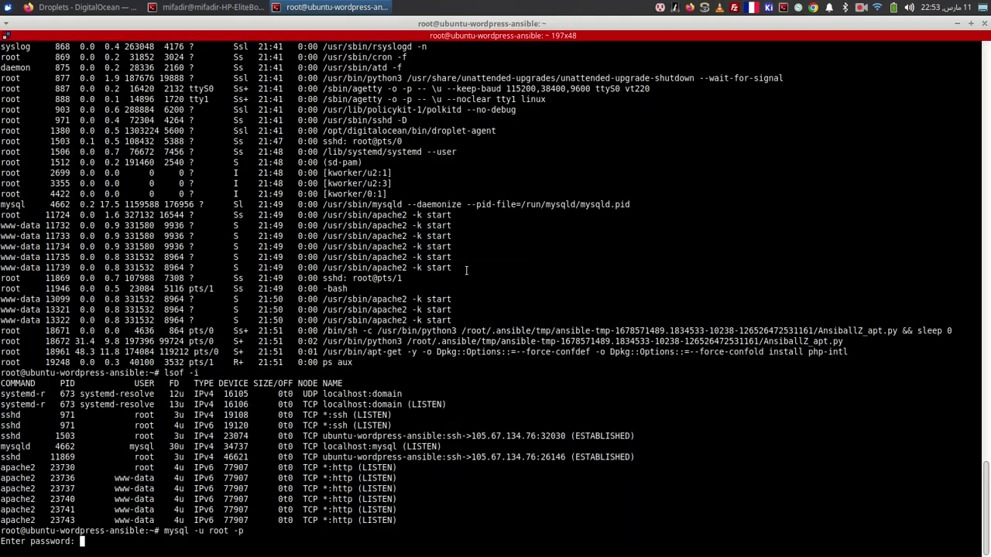
pyautogui.press('Return')
# - Run show databases, use wordpress and show tables to confirm the empty wordpress database
pyautogui.write('show databases;')
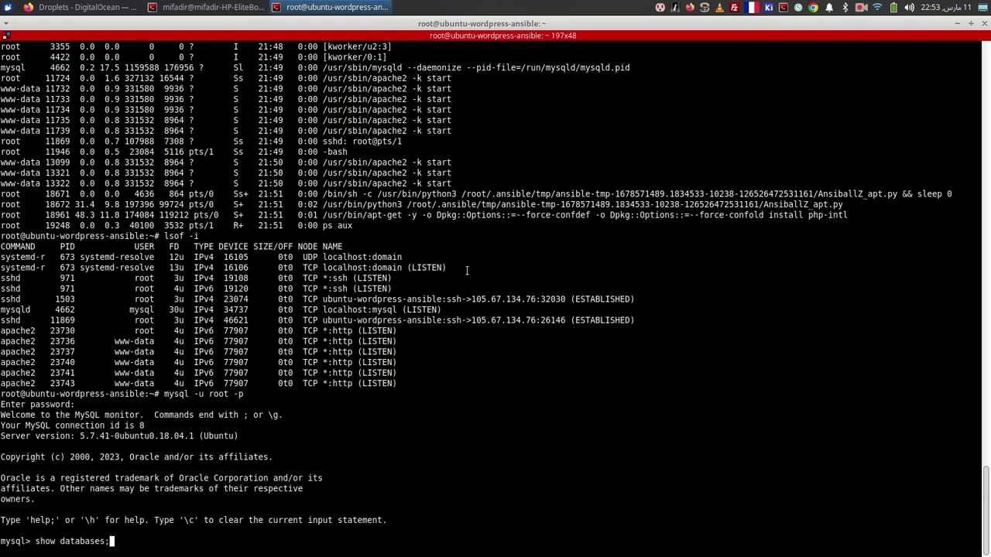
pyautogui.press('Return')
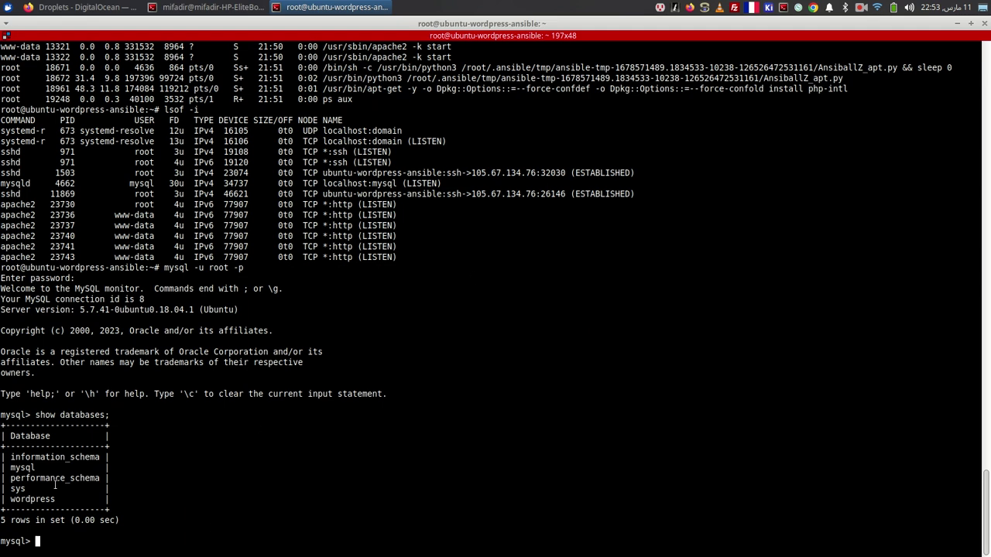
pyautogui.write('use wordpress;')
pyautogui.press('Return')
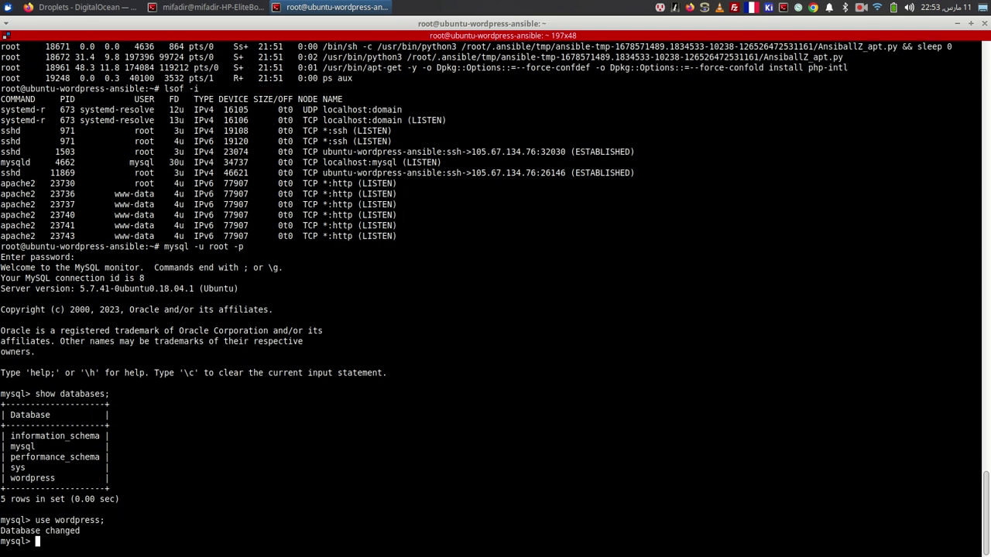
pyautogui.write('show tables;')
pyautogui.press('Return')
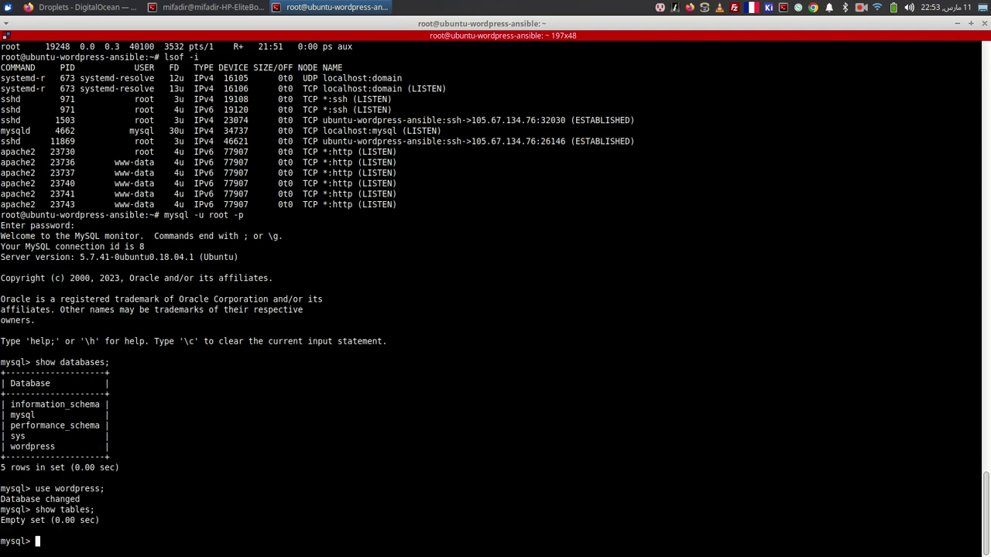
pyautogui.hotkey('alt', 'Tab')
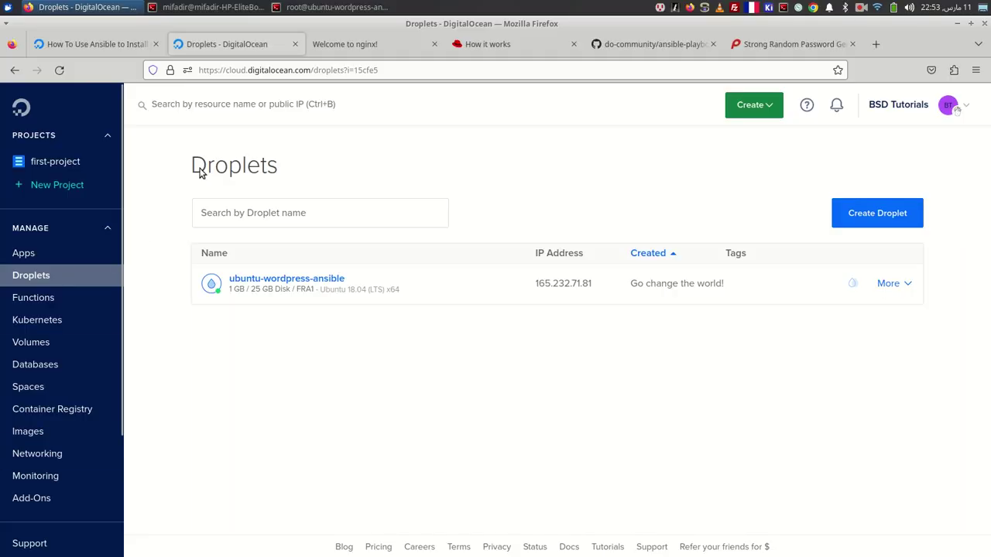
# - Load 165.232.71.81 in a new tab and continue the installer in English
pyautogui.moveTo(602, 288)
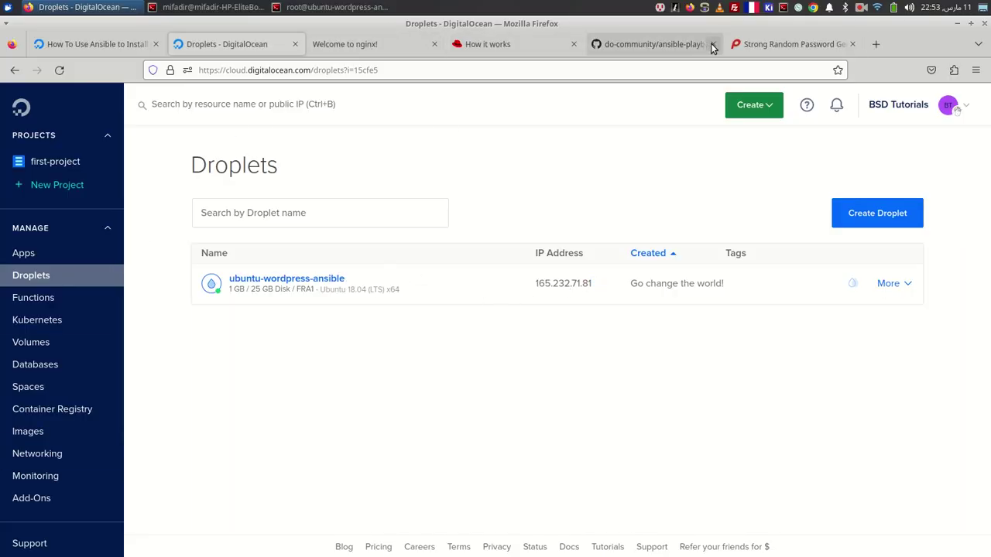
pyautogui.click(878, 48)
pyautogui.hotkey('ctrl', 'v')
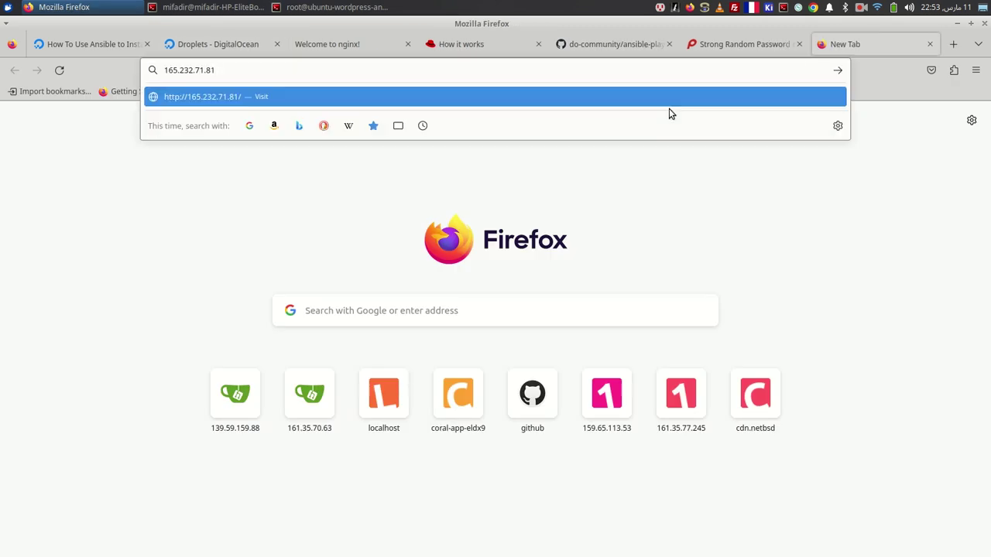
pyautogui.press('Return')
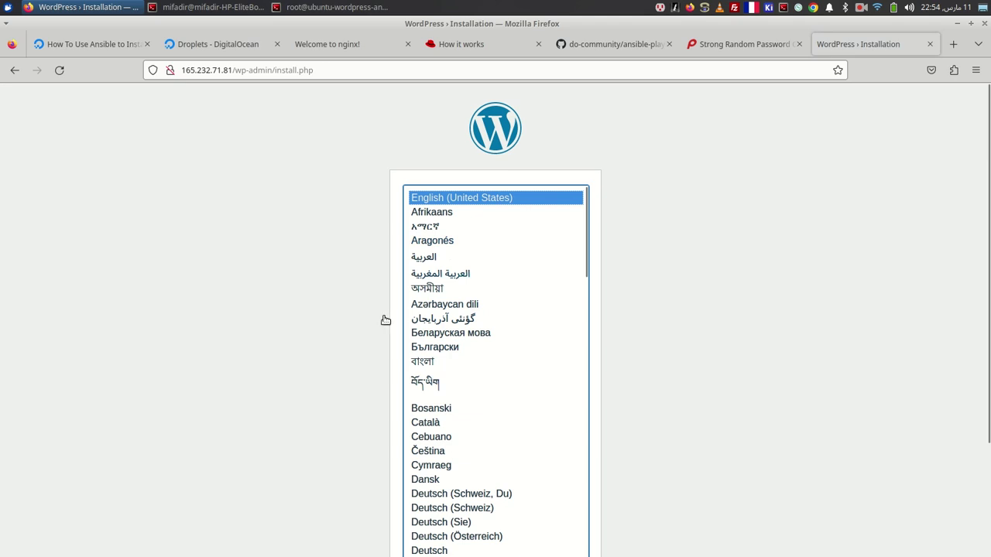
pyautogui.scroll(-20, 453, 267)
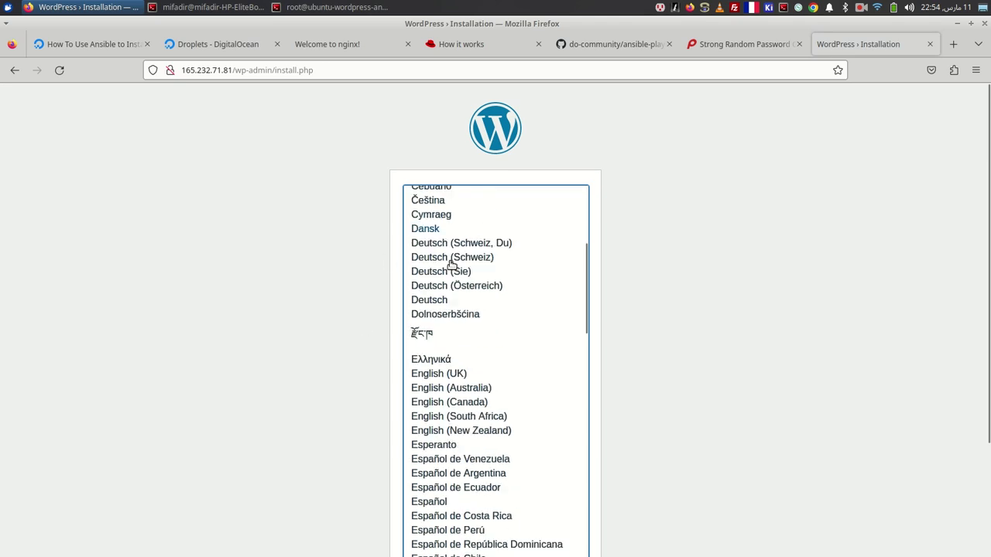
pyautogui.scroll(-5, 453, 273)
pyautogui.scroll(-3, 774, 379)
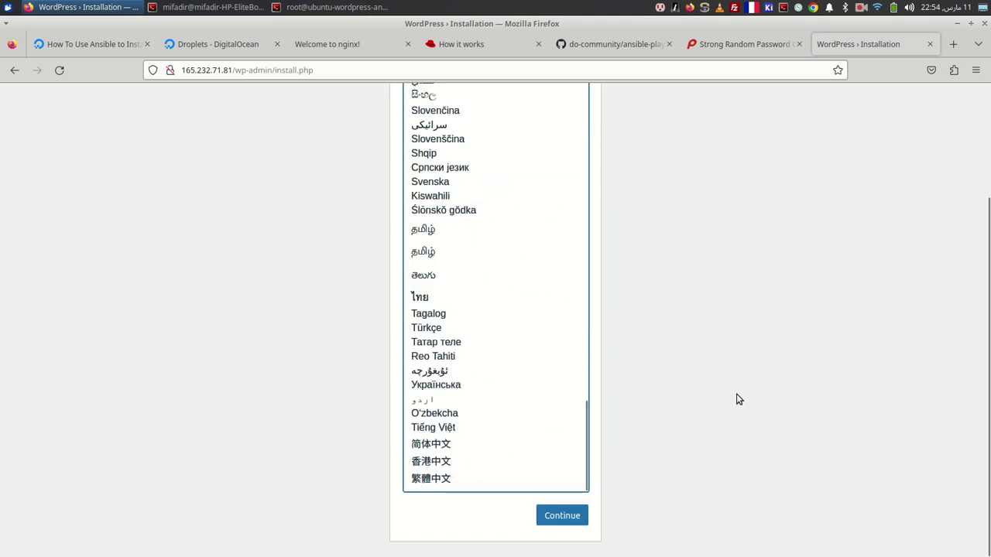
pyautogui.click(560, 516)
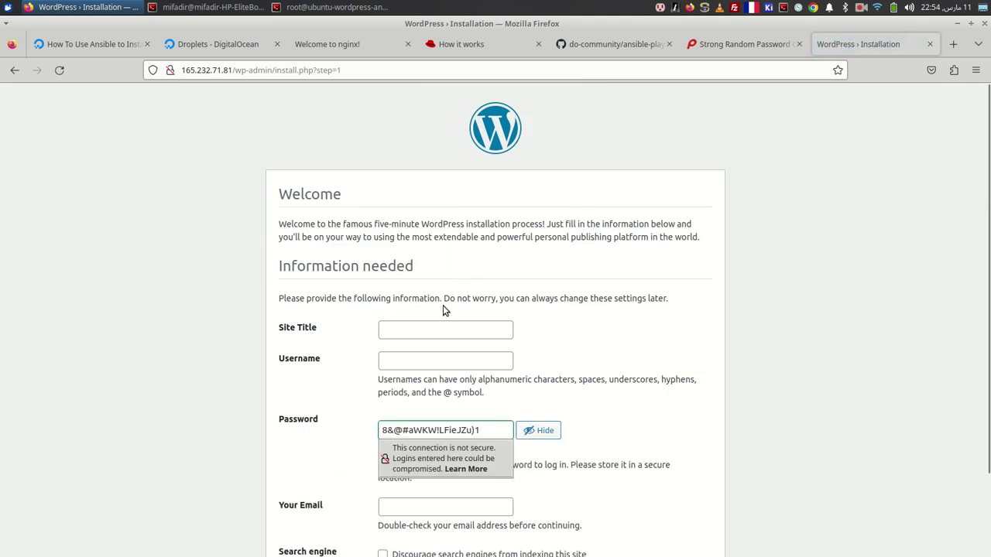
# - Enter site title 'Ansible tutorial' and an admin username, then copy the generated password
pyautogui.click(397, 330)
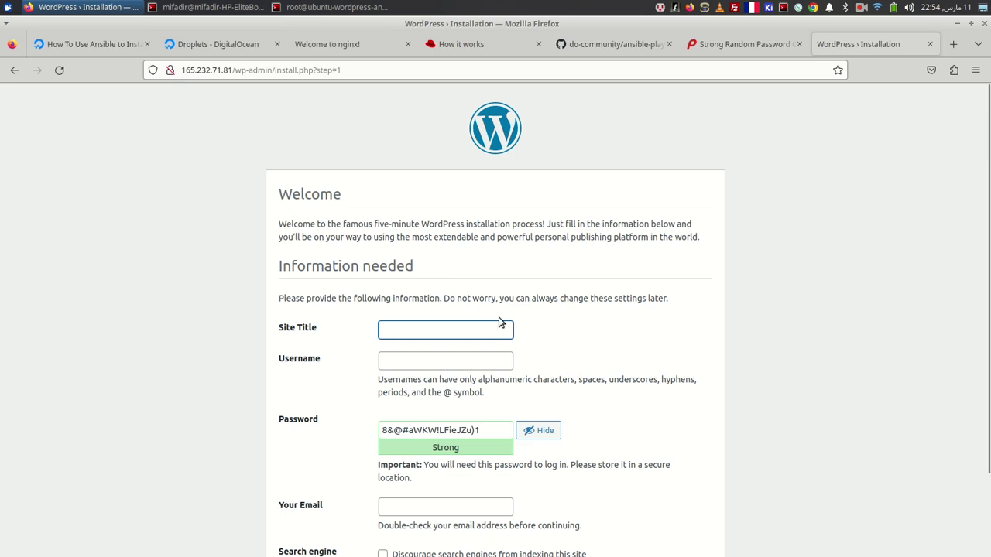
pyautogui.scroll(-2, 499, 309)
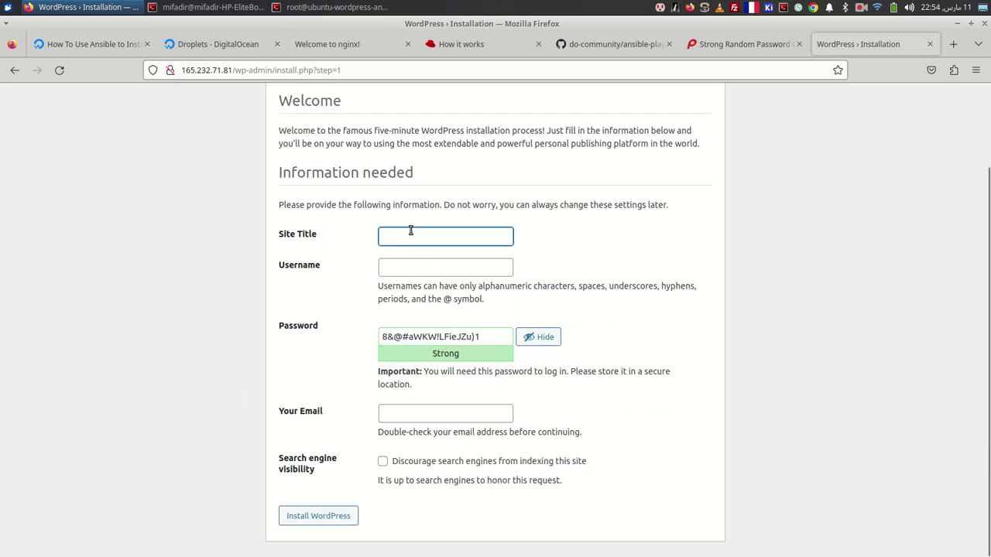
pyautogui.write('Ansible tutorial')
pyautogui.press('Tab')
pyautogui.write('simo')
pyautogui.press('Tab')
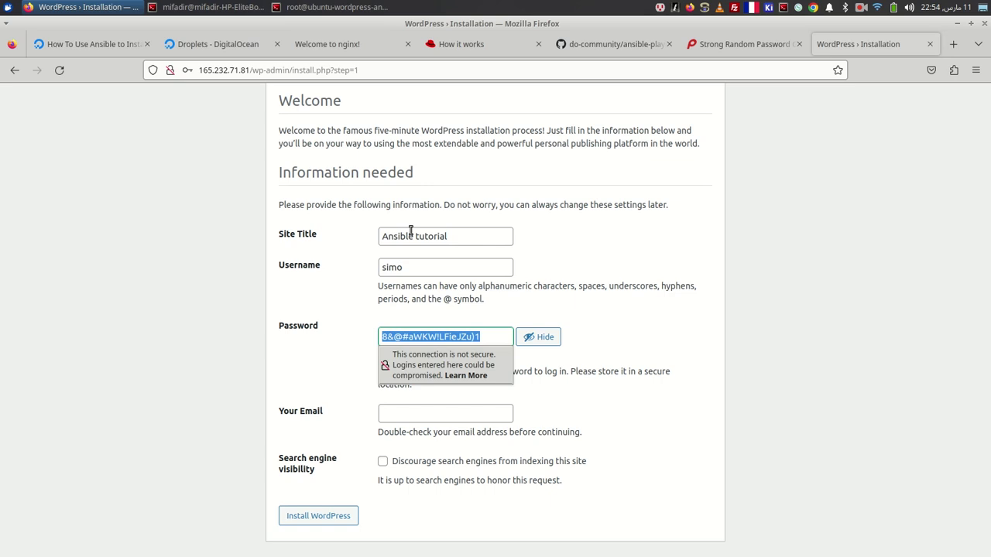
pyautogui.click(590, 325)
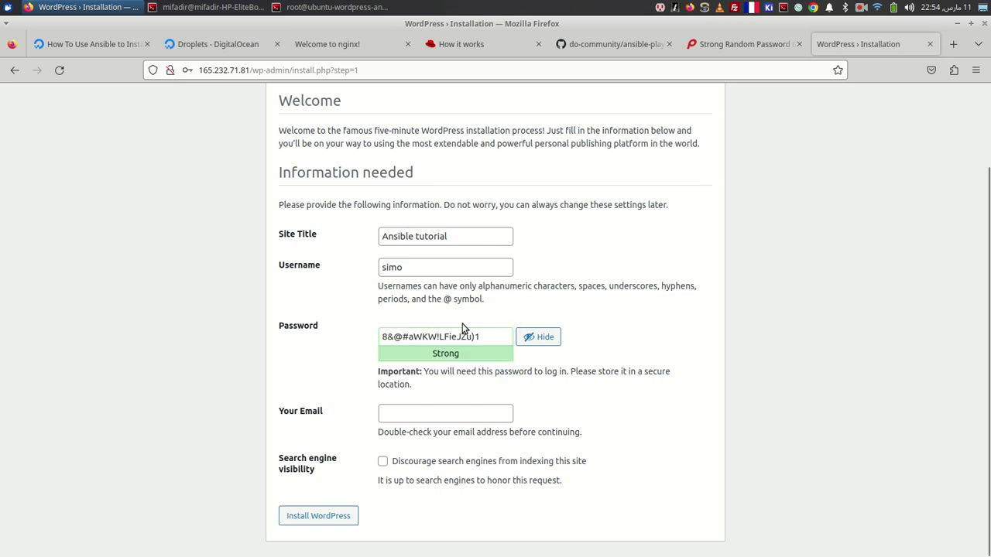
pyautogui.tripleClick(442, 341)
pyautogui.rightClick(442, 341)
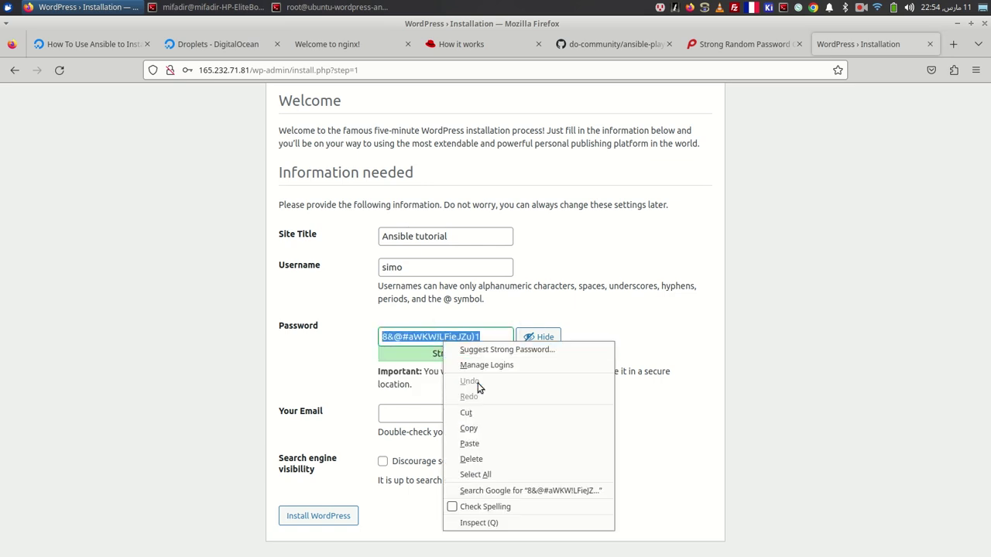
pyautogui.click(496, 429)
pyautogui.hotkey('alt', 'Tab')
pyautogui.hotkey('alt', 'Tab')
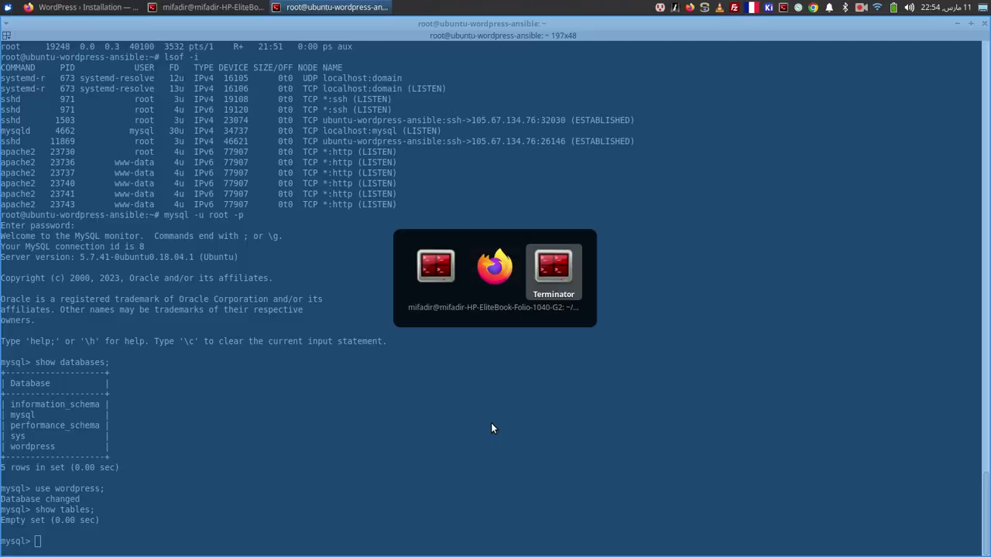
# - Create wp_password.txt in vi containing the pasted password, with the blank first line removed
pyautogui.write('vi p')
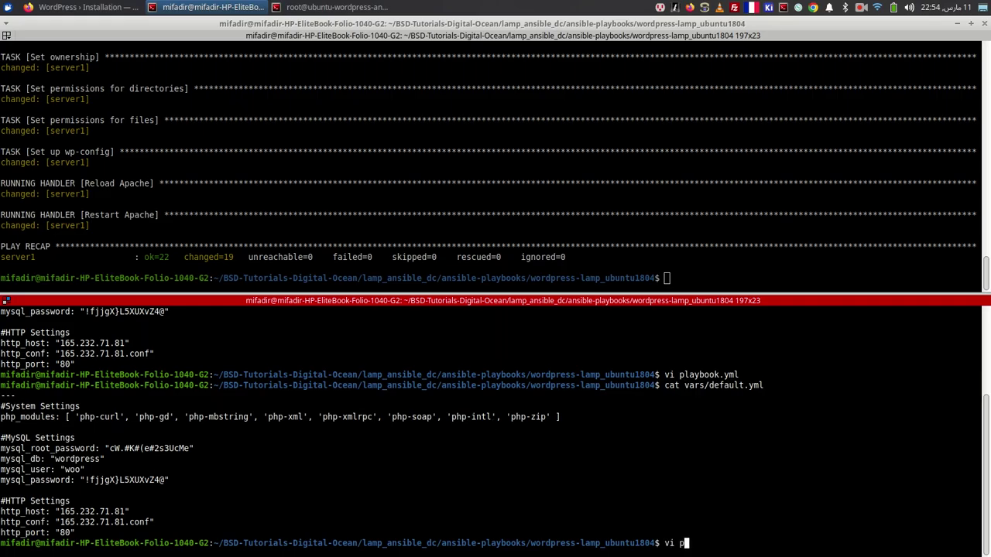
pyautogui.write('wp_password.txt')
pyautogui.press('Return')
pyautogui.press('i')
pyautogui.press('Return')
pyautogui.rightClick(109, 498)
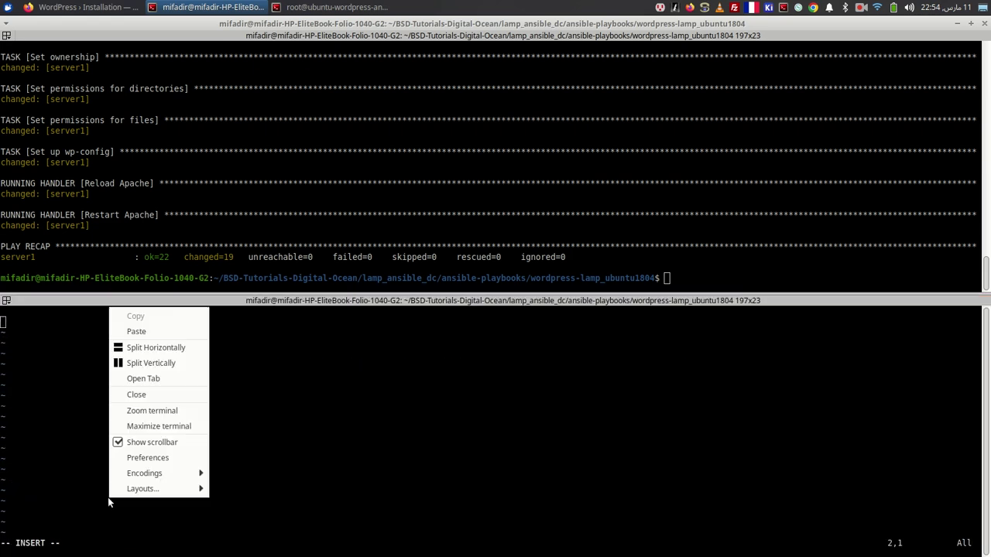
pyautogui.click(137, 316)
pyautogui.press('Escape')
pyautogui.press('k')
pyautogui.press('d')
pyautogui.press('d')
pyautogui.write(':wq')
pyautogui.press('Return')
# - List the project folder to confirm wp_password.txt exists
pyautogui.write('ls')
pyautogui.press('Return')
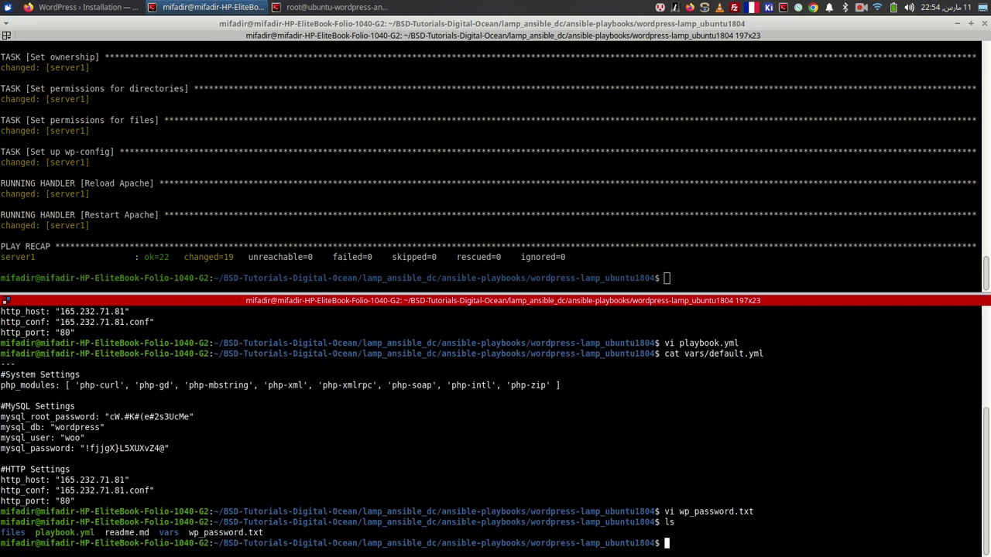
pyautogui.hotkey('alt', 'Tab')
pyautogui.hotkey('alt', 'Tab')
pyautogui.hotkey('alt', 'Tab')
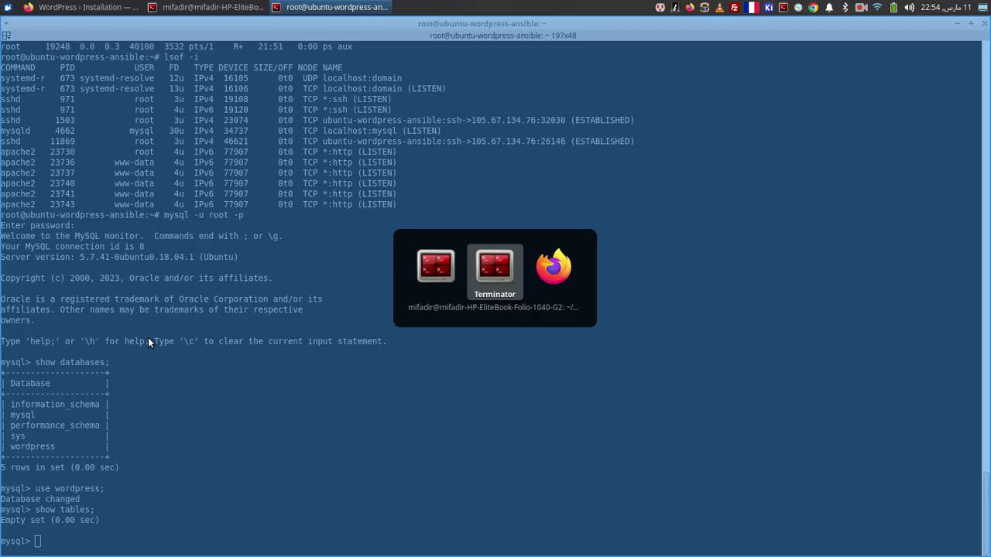
# - Enter the admin e-mail address, install WordPress, and save the login in Firefox
pyautogui.click(403, 416)
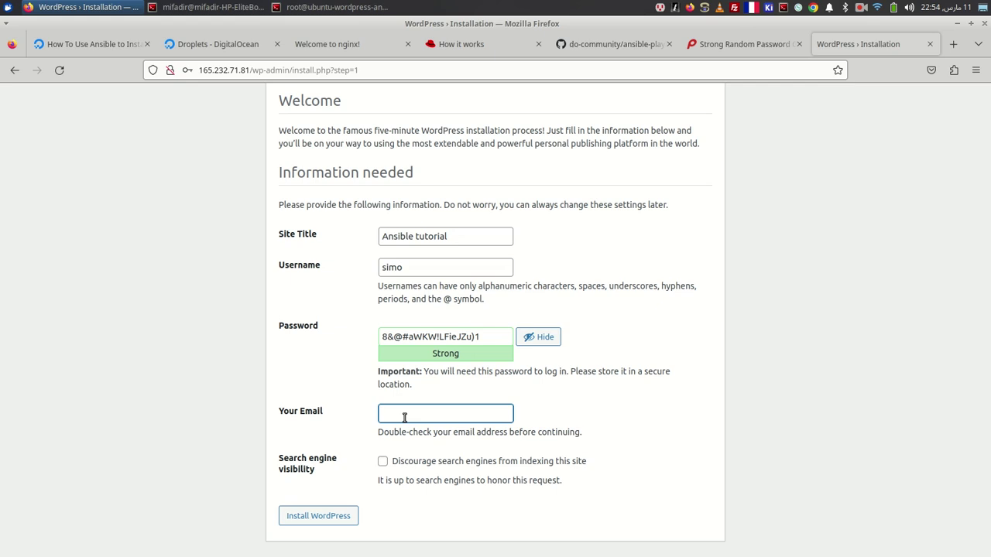
pyautogui.click(331, 516)
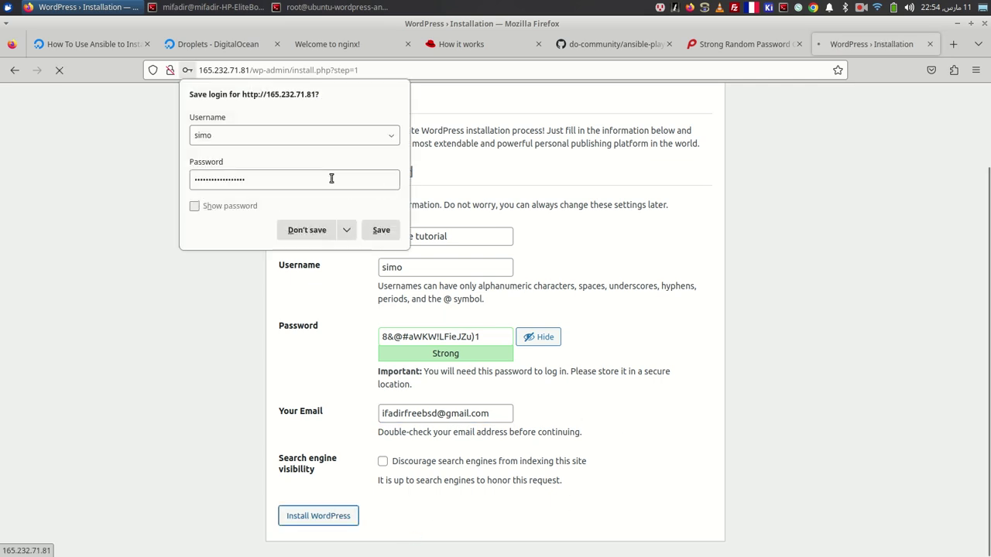
pyautogui.click(380, 232)
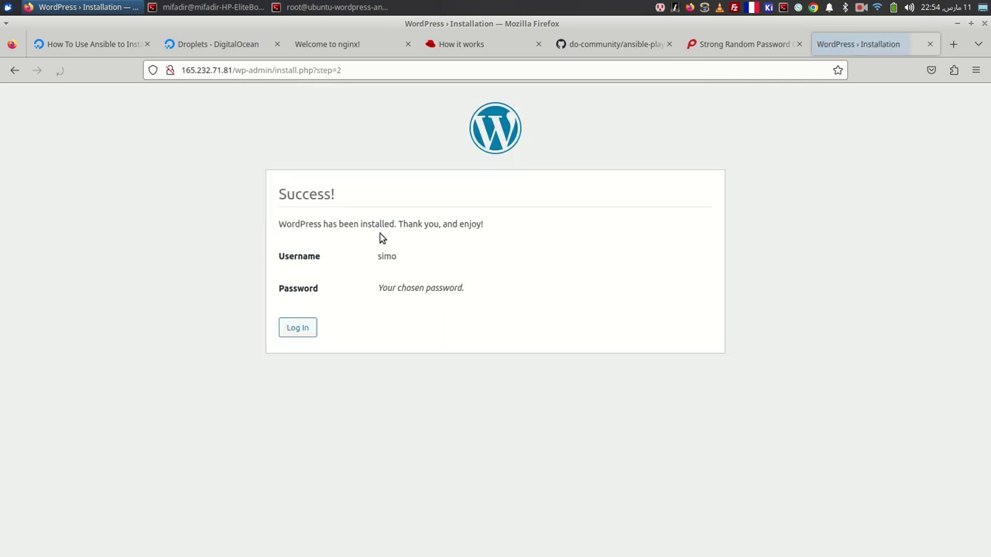
# - Log in with the admin e-mail and pasted password, save the login, then close the Dashboard tab
pyautogui.click(295, 335)
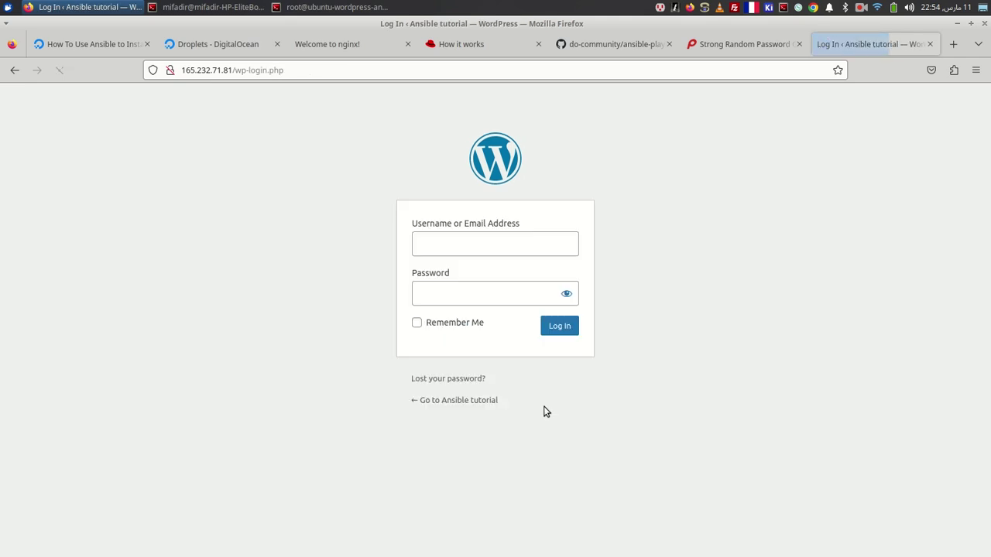
pyautogui.click(438, 240)
pyautogui.click(439, 251)
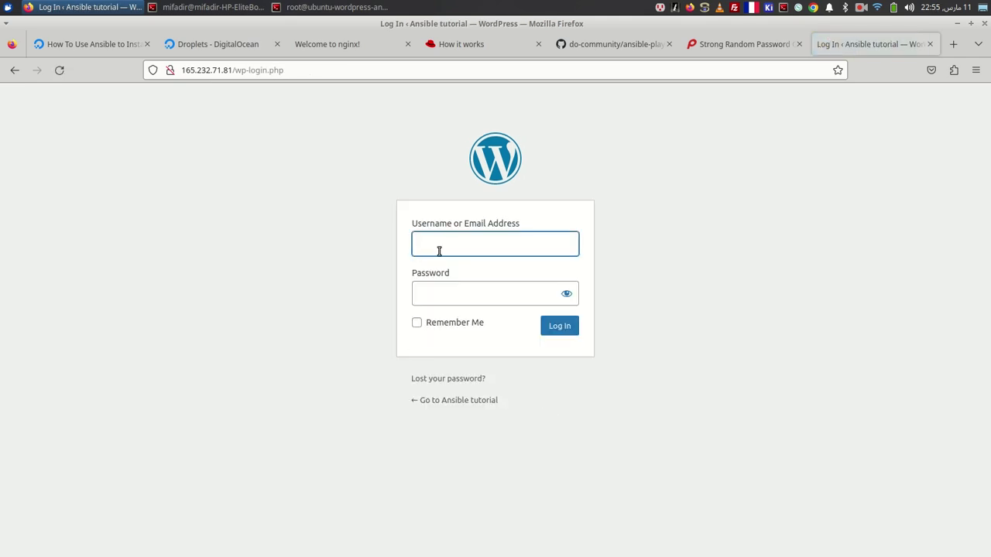
pyautogui.press('Tab')
pyautogui.hotkey('ctrl', 'v')
pyautogui.press('Return')
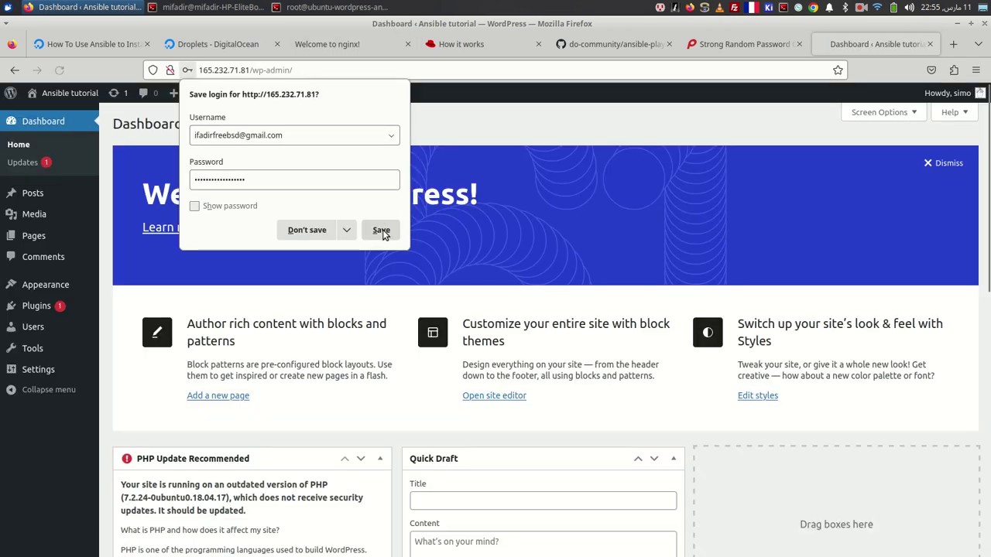
pyautogui.click(381, 230)
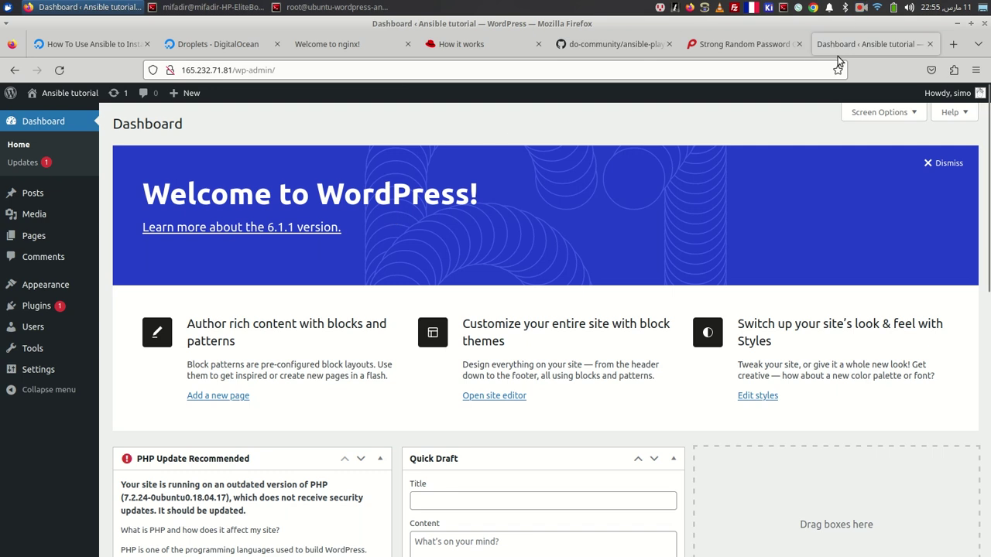
pyautogui.click(930, 44)
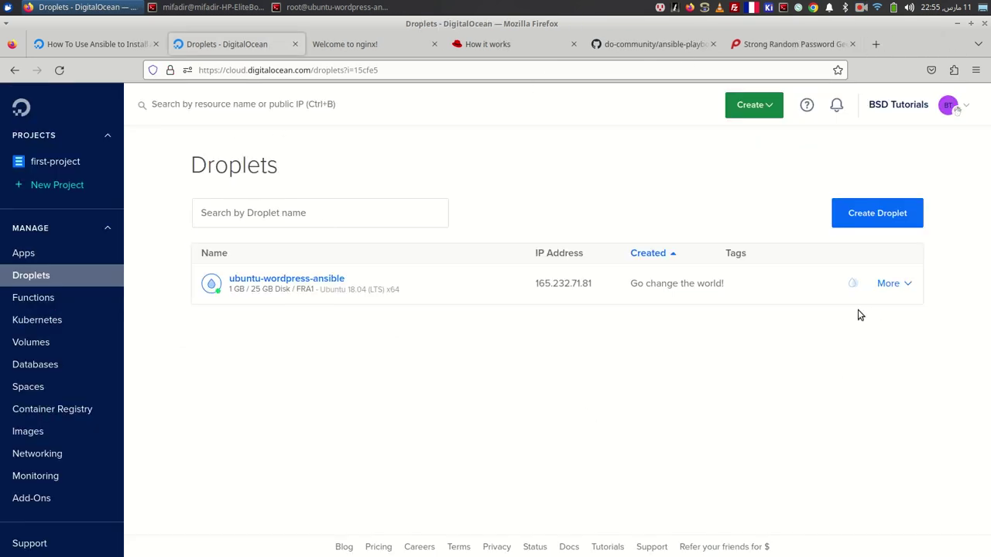
# - Exit the MySQL monitor and close the SSH session to the droplet
pyautogui.click(890, 283)
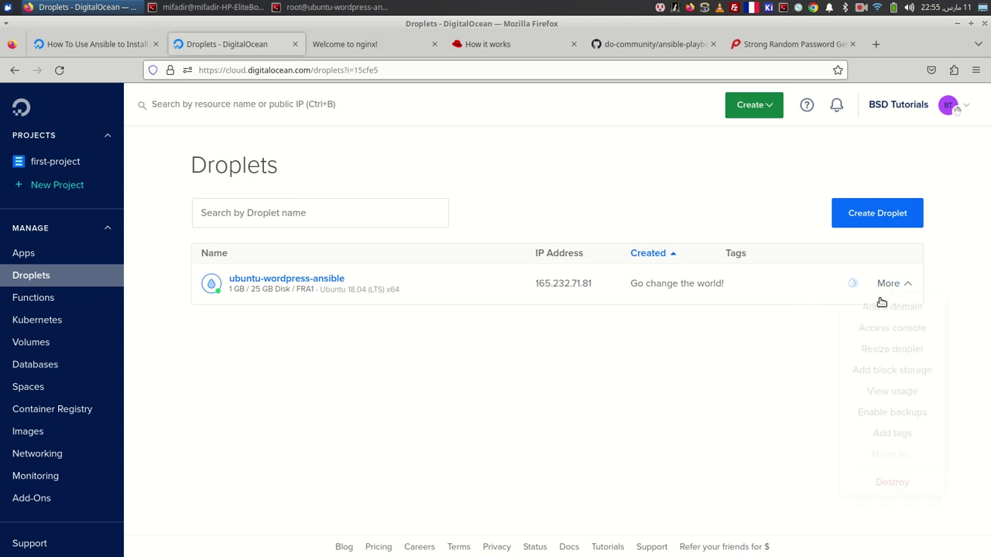
pyautogui.hotkey('alt', 'Tab')
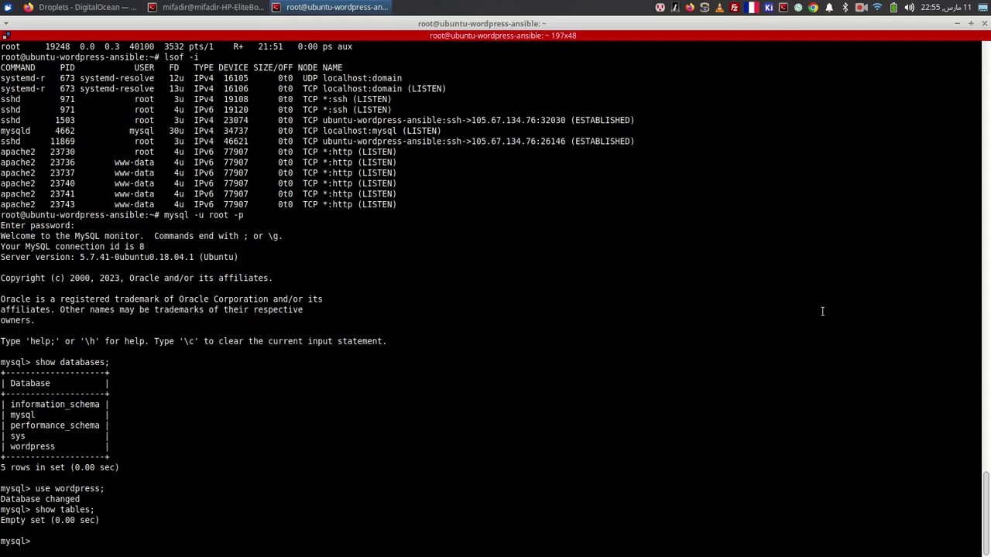
pyautogui.hotkey('ctrl', 'c')
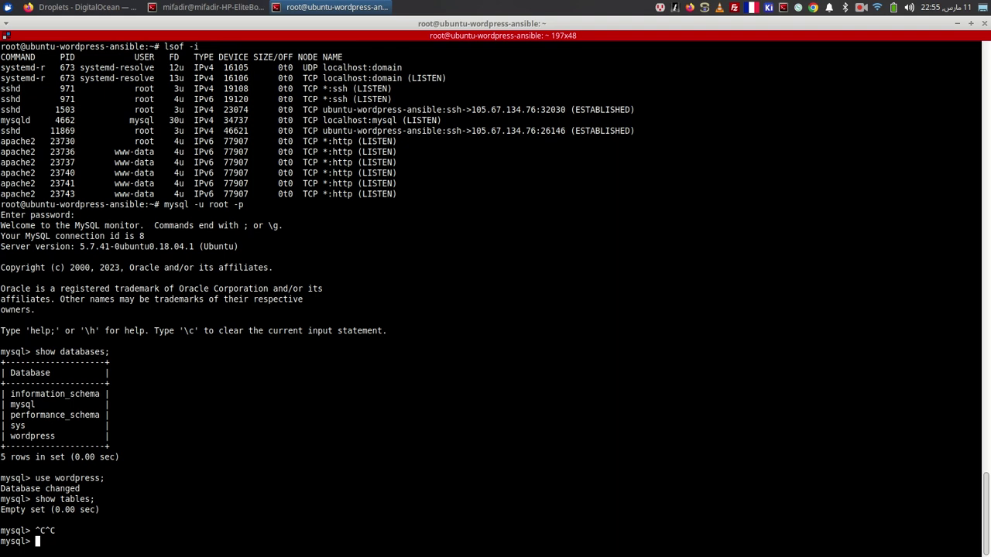
pyautogui.hotkey('ctrl', 'd')
pyautogui.write('exit')
pyautogui.press('Return')
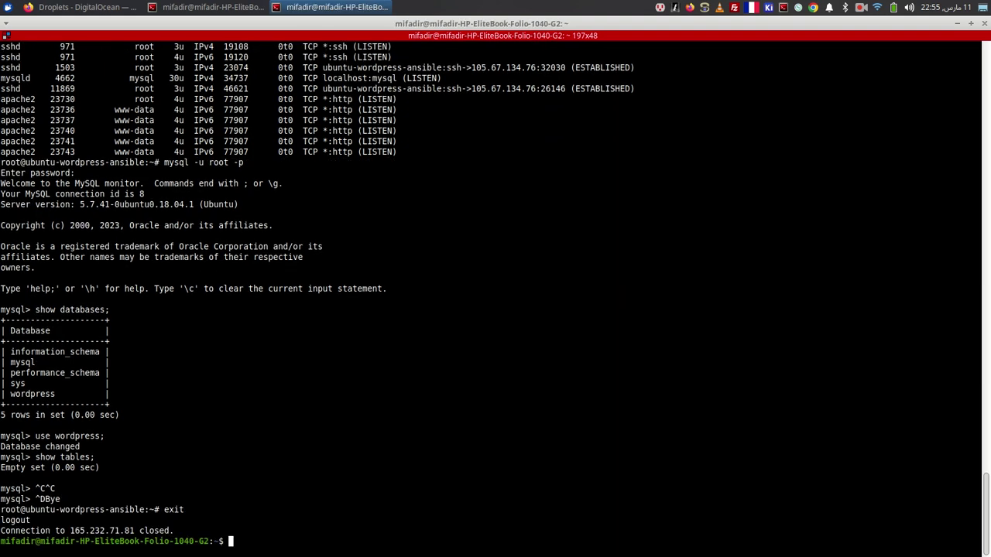
pyautogui.press('Return')
pyautogui.press('Return')
pyautogui.write('ex')
pyautogui.hotkey('alt', 'Tab')
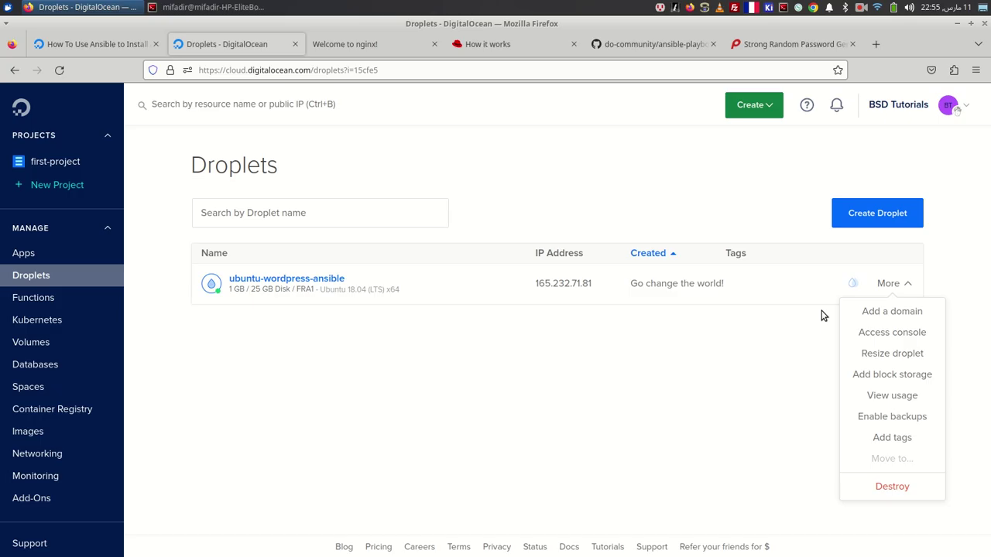
# - Destroy ubuntu-wordpress-ansible, pasting its name into the confirmation field without the leading space
pyautogui.click(898, 487)
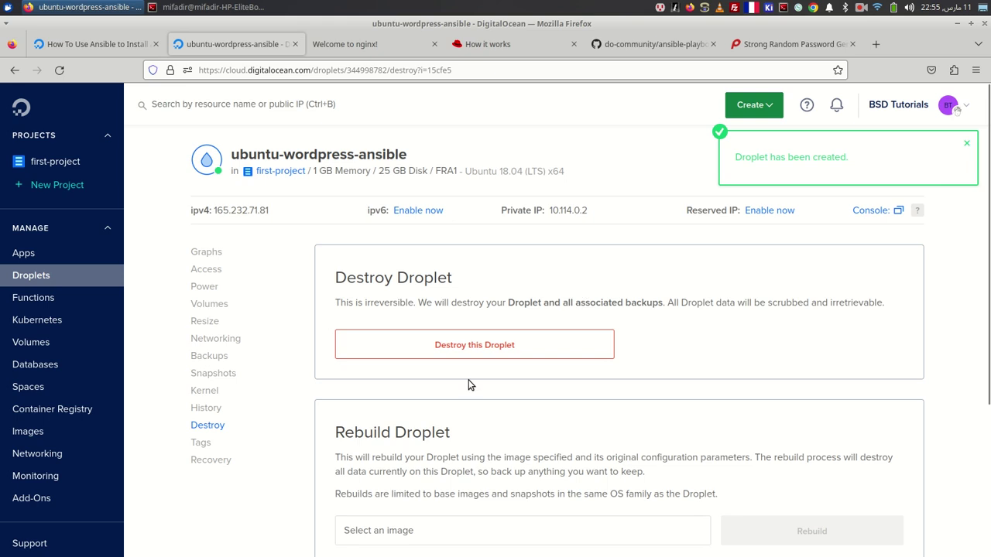
pyautogui.click(447, 348)
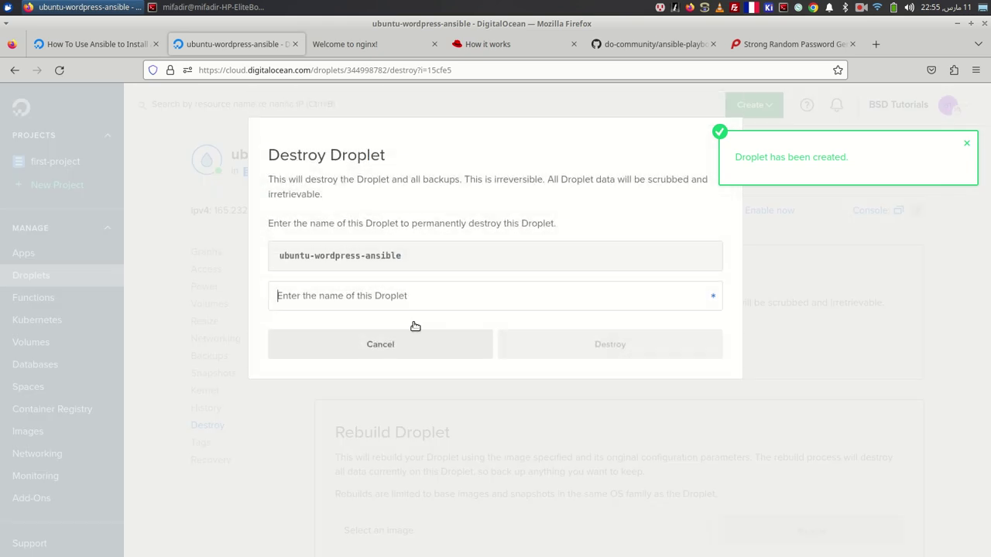
pyautogui.tripleClick(367, 254)
pyautogui.rightClick(369, 257)
pyautogui.click(389, 265)
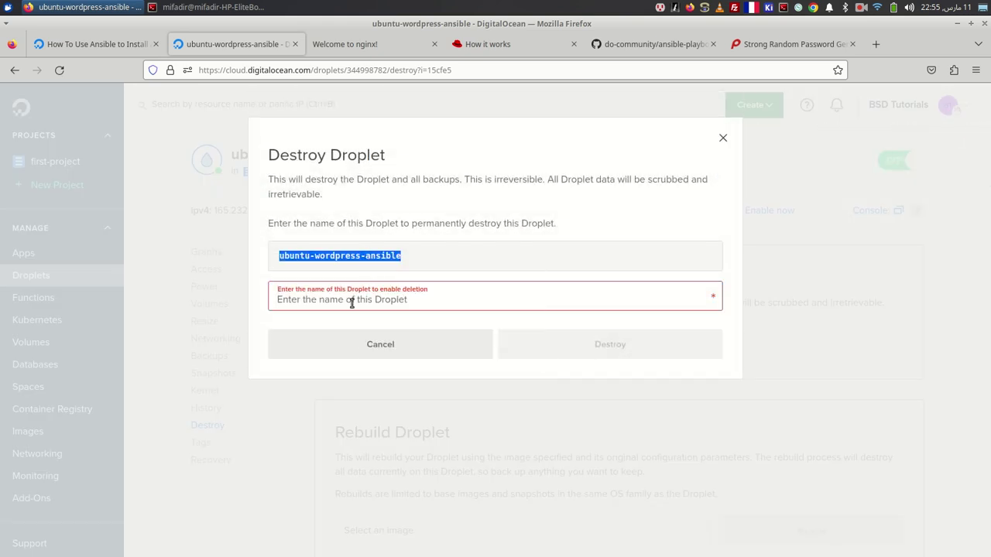
pyautogui.click(352, 303)
pyautogui.hotkey('ctrl', 'v')
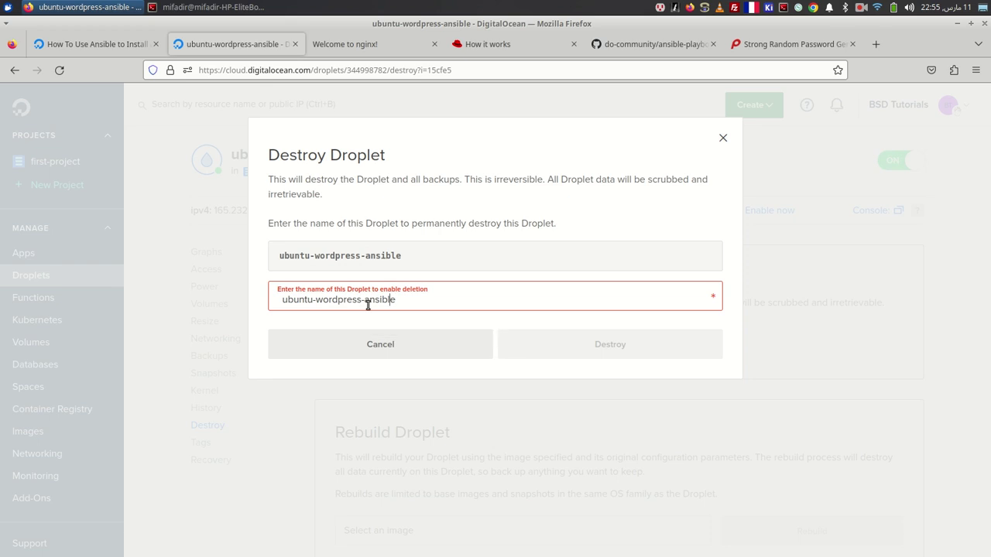
pyautogui.press('BackSpace')
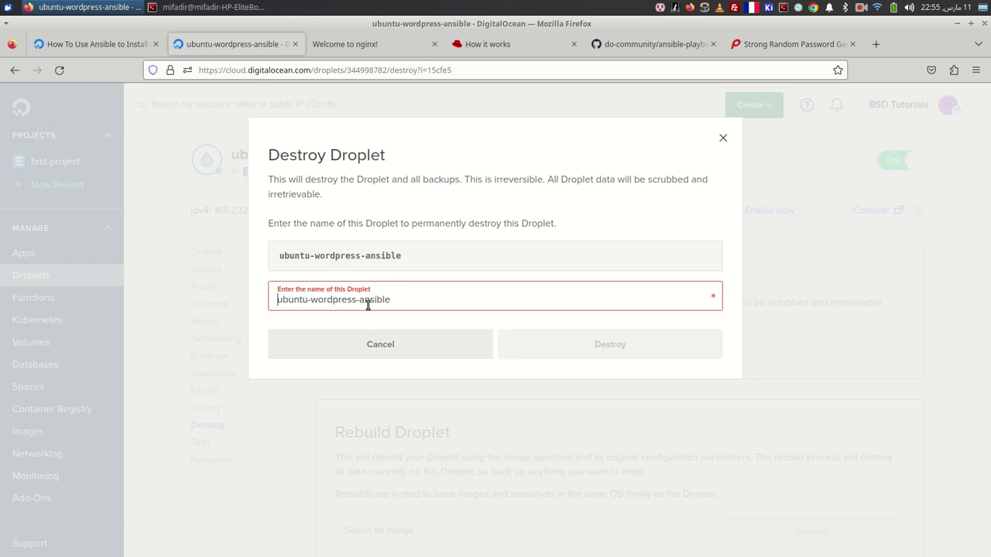
pyautogui.click(610, 343)
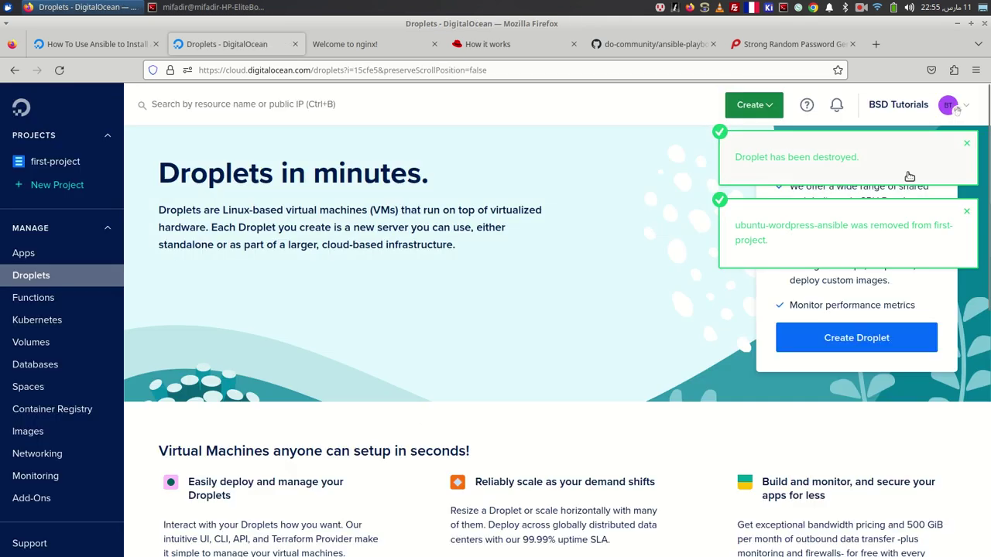
# - Start a new droplet and choose the Regular CPU $6/month plan
pyautogui.click(971, 141)
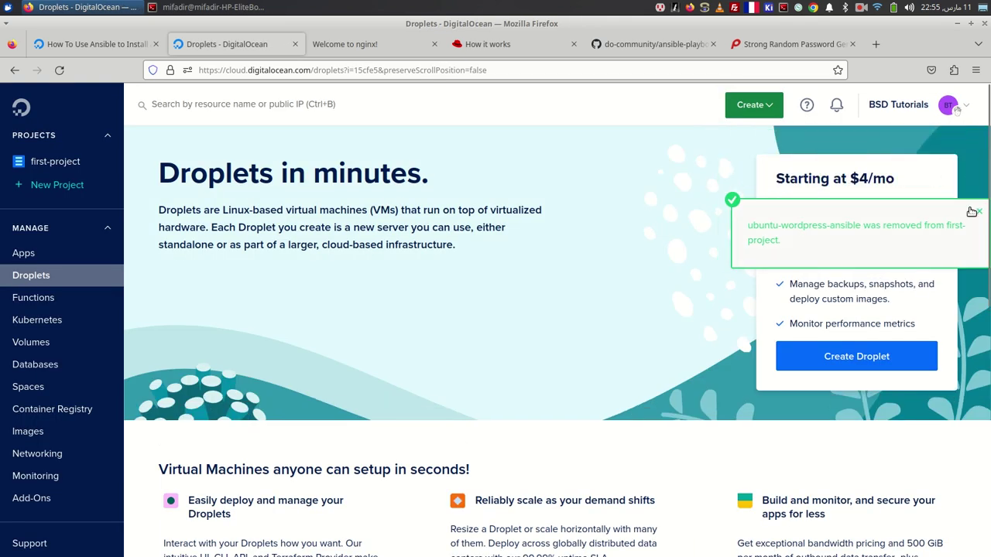
pyautogui.click(776, 110)
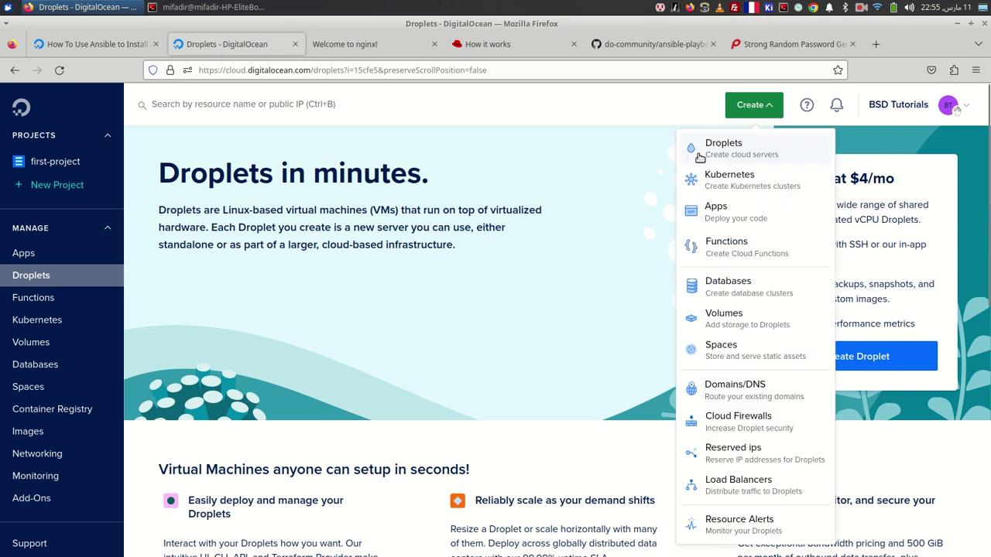
pyautogui.click(726, 154)
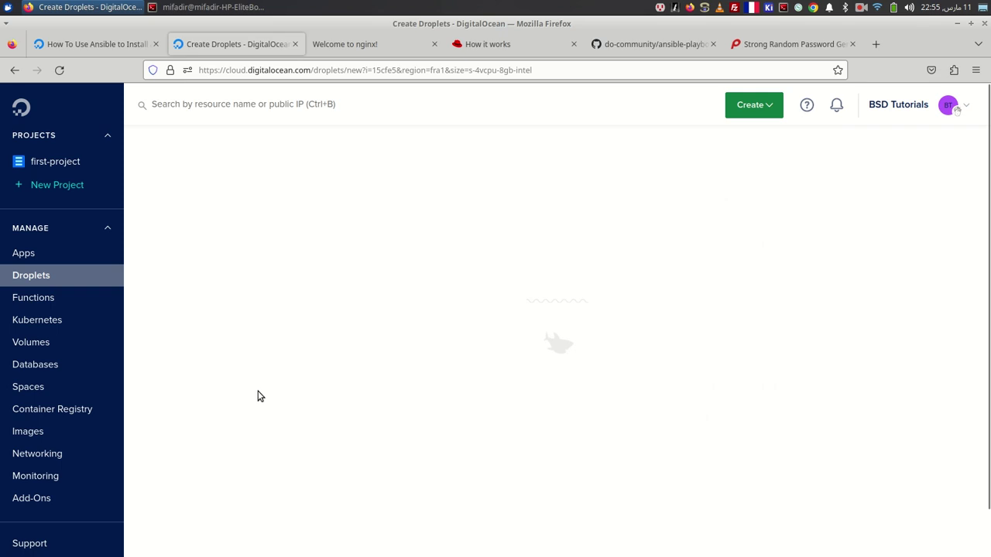
pyautogui.scroll(-5, 336, 368)
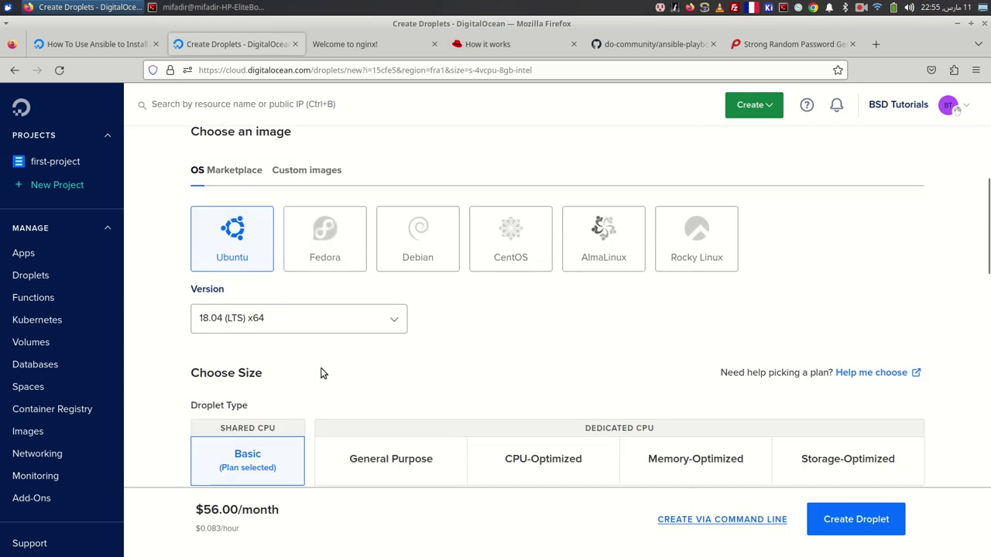
pyautogui.scroll(-4, 302, 366)
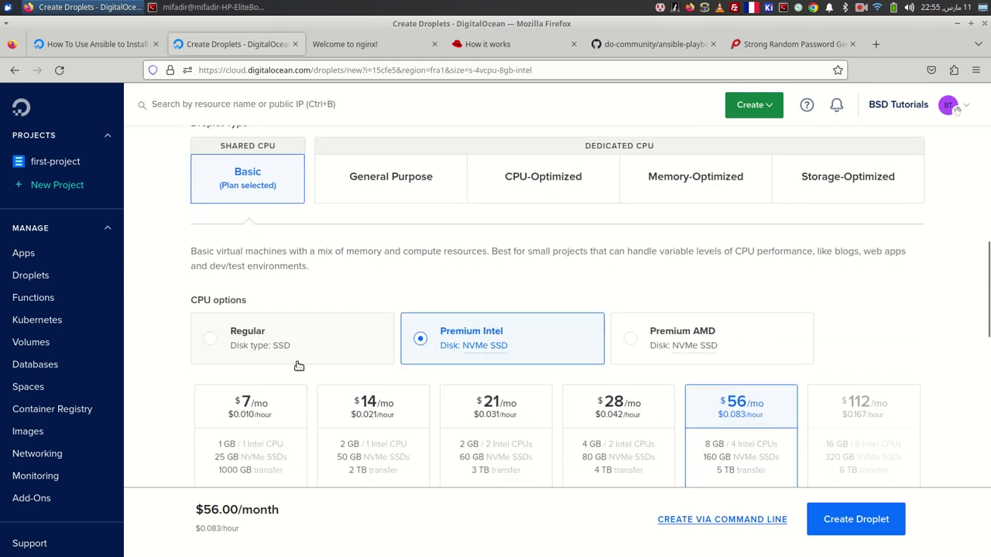
pyautogui.click(218, 348)
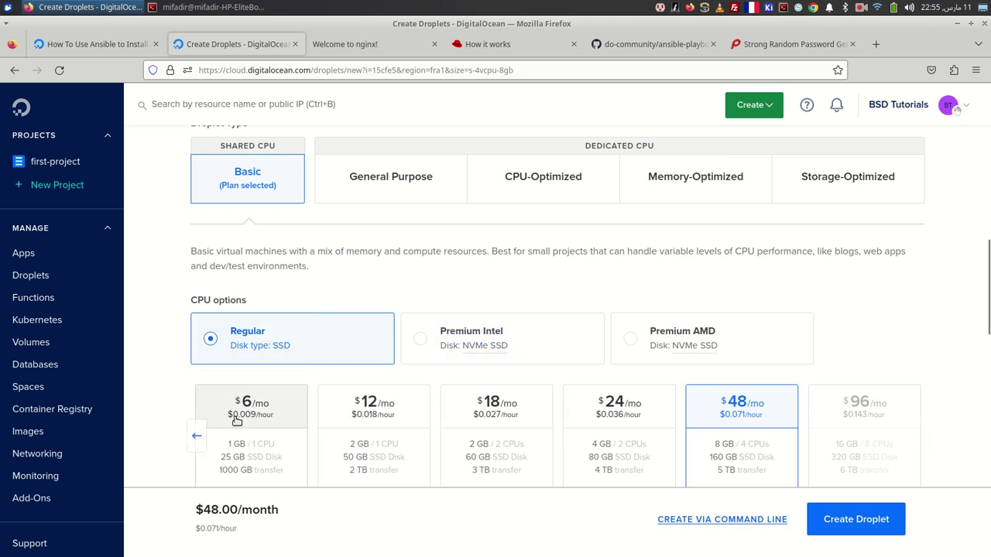
pyautogui.click(238, 421)
# - Set the droplet quantity to 3 and create them for $18.00/month
pyautogui.scroll(-10, 337, 436)
pyautogui.scroll(-8, 294, 367)
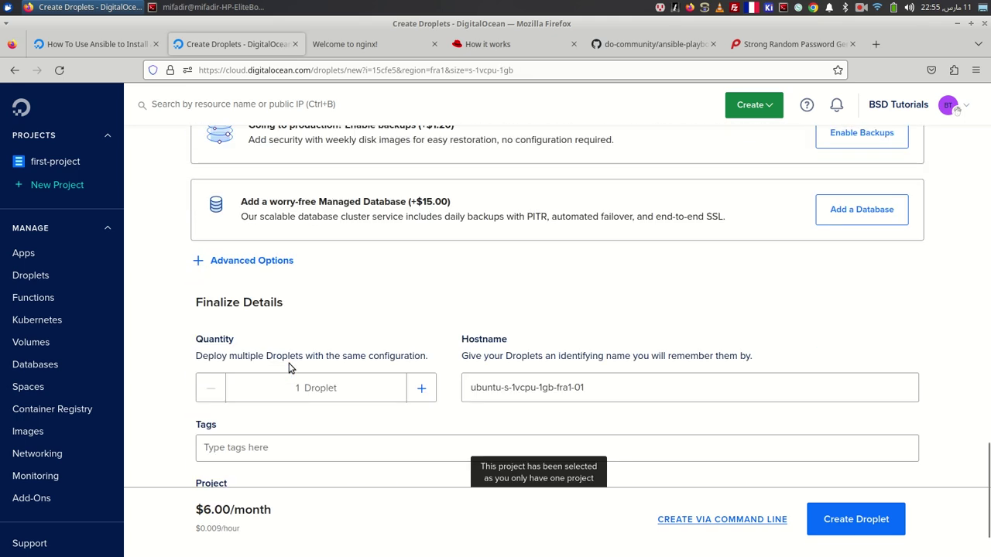
pyautogui.click(423, 305)
pyautogui.click(424, 305)
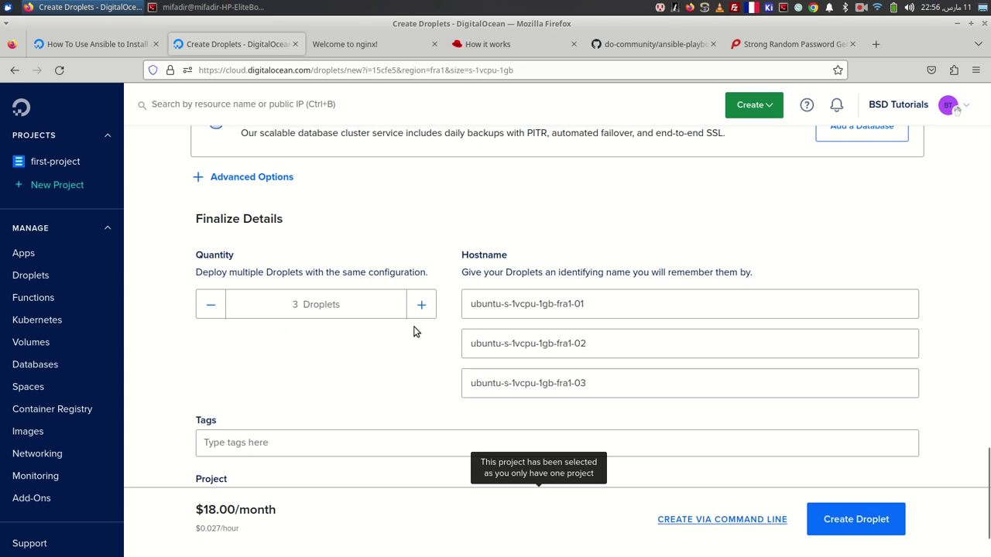
pyautogui.click(869, 532)
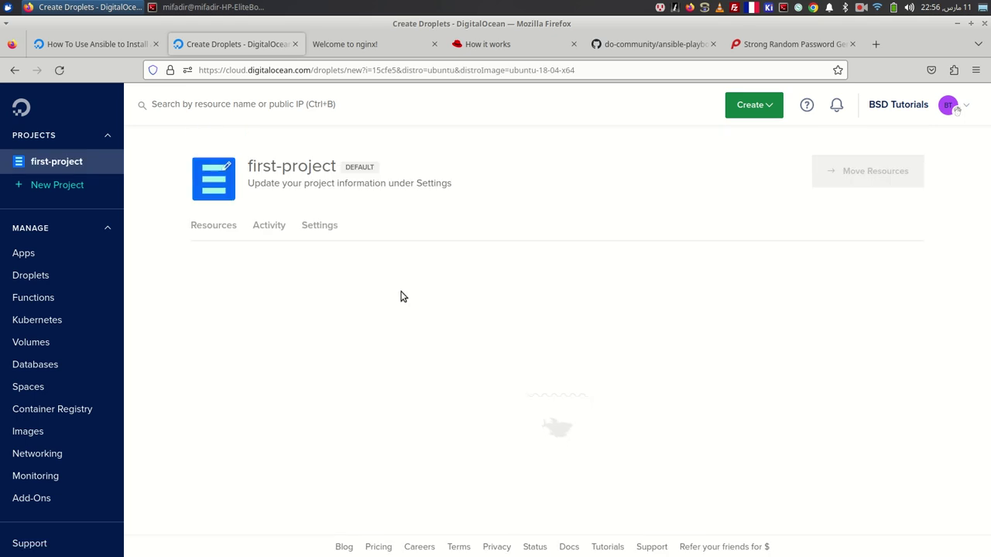
pyautogui.click(213, 7)
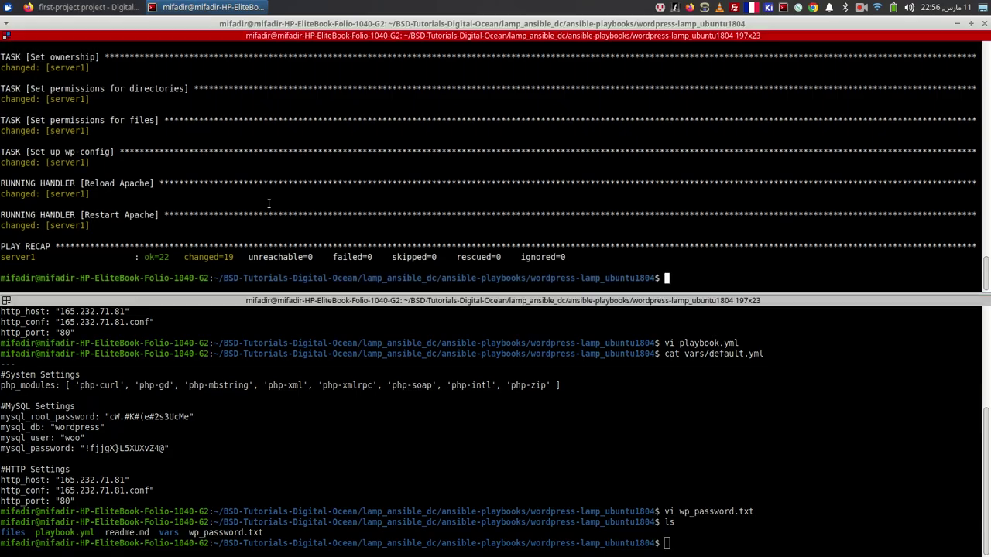
# - In vars/default.yml, replace the http_host IP with wordpress_tutorial
pyautogui.write('ls')
pyautogui.press('Return')
pyautogui.write('vi vars/default.yml')
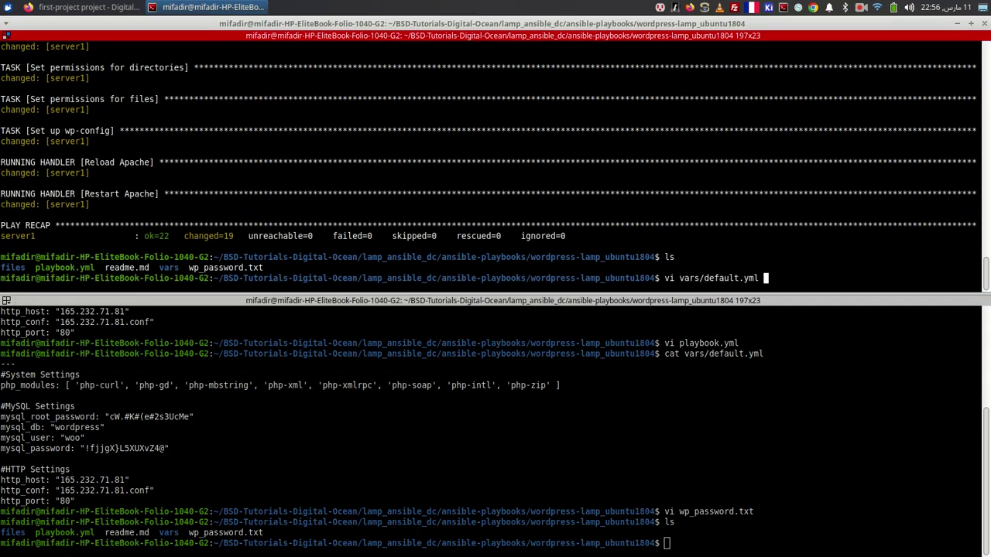
pyautogui.press('Return')
pyautogui.hotkey('shift', 'g')
pyautogui.press('k')
pyautogui.press('k')
pyautogui.press('k')
pyautogui.press('k')
pyautogui.press('j')
pyautogui.press('j')
pyautogui.press('l')
pyautogui.press('l')
pyautogui.press('l')
pyautogui.press('l')
pyautogui.press('l')
pyautogui.press('l')
pyautogui.press('l')
pyautogui.press('l')
pyautogui.press('l')
pyautogui.press('l')
pyautogui.press('l')
pyautogui.press('l')
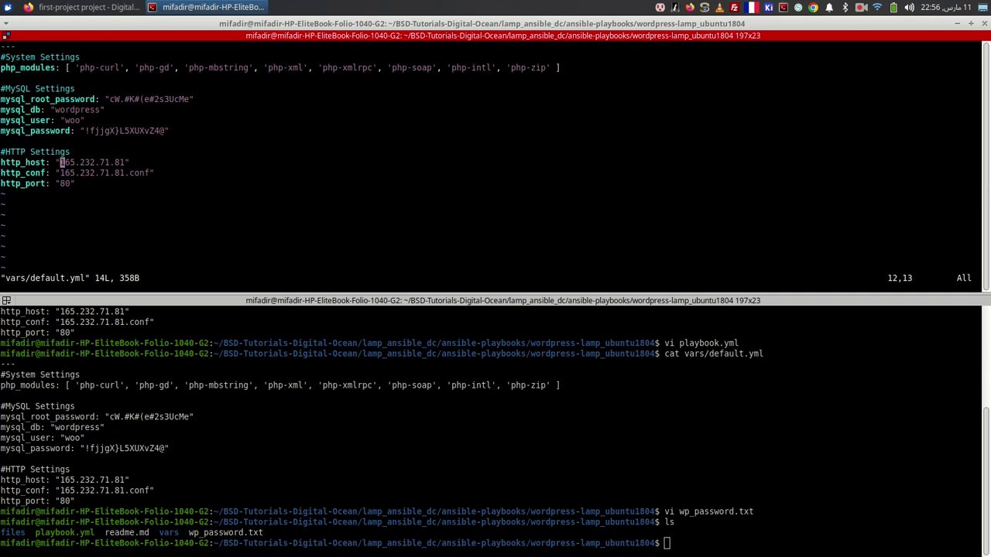
pyautogui.press('x')
pyautogui.press('x')
pyautogui.press('x')
pyautogui.press('x')
pyautogui.press('x')
pyautogui.press('x')
pyautogui.press('x')
pyautogui.press('x')
pyautogui.press('x')
pyautogui.press('x')
pyautogui.press('x')
pyautogui.write('i')
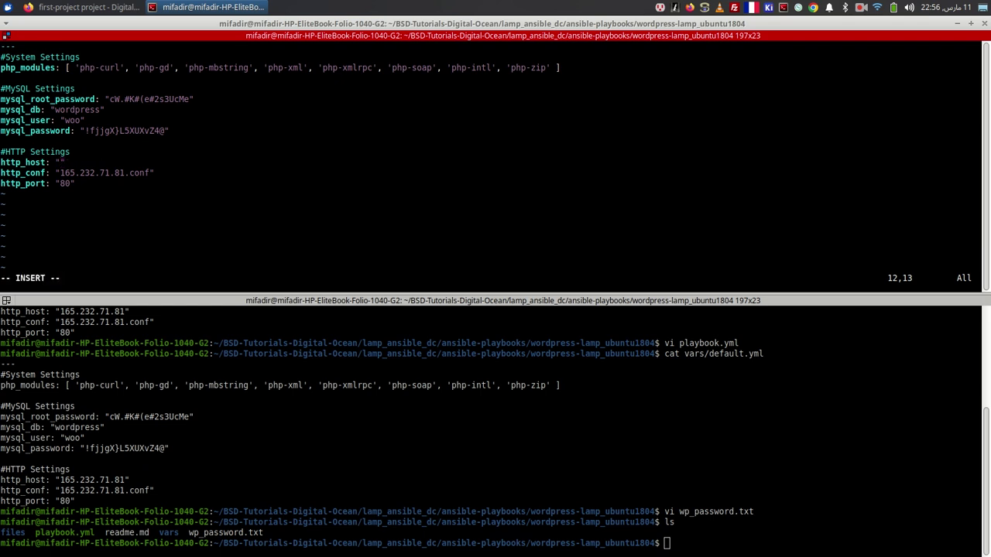
pyautogui.write('wordpress_tutorial')
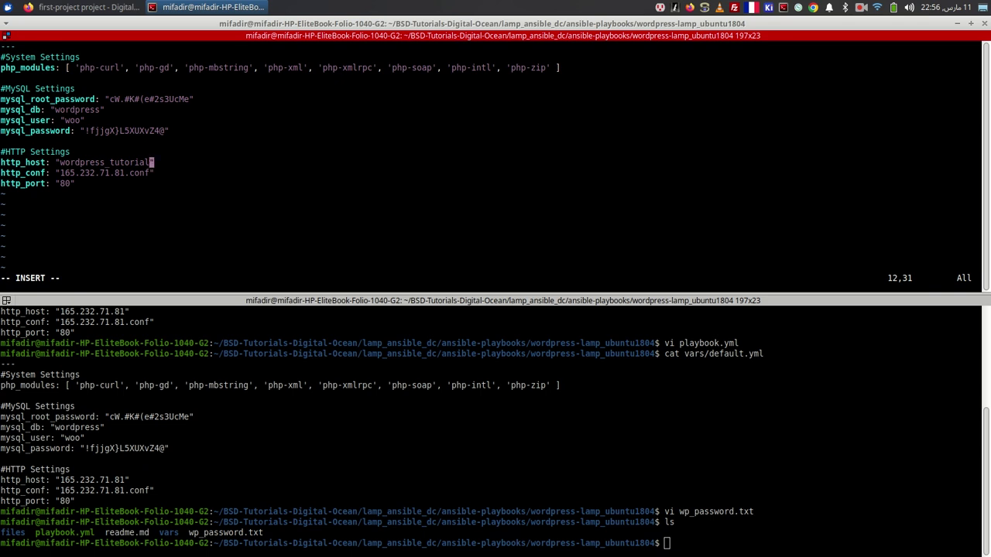
pyautogui.press('Escape')
# - Set http_conf to wordpress_tutorial.conf and save the file with :w and :wq
pyautogui.press('Down')
pyautogui.press('Left')
pyautogui.press('Left')
pyautogui.press('Left')
pyautogui.press('Left')
pyautogui.press('Left')
pyautogui.press('Left')
pyautogui.press('Left')
pyautogui.press('Left')
pyautogui.press('Left')
pyautogui.press('Left')
pyautogui.press('Left')
pyautogui.press('Left')
pyautogui.press('Left')
pyautogui.press('Left')
pyautogui.press('Left')
pyautogui.press('Left')
pyautogui.press('x')
pyautogui.press('x')
pyautogui.press('x')
pyautogui.press('x')
pyautogui.press('x')
pyautogui.press('x')
pyautogui.press('x')
pyautogui.press('x')
pyautogui.press('x')
pyautogui.press('x')
pyautogui.press('x')
pyautogui.press('x')
pyautogui.press('x')
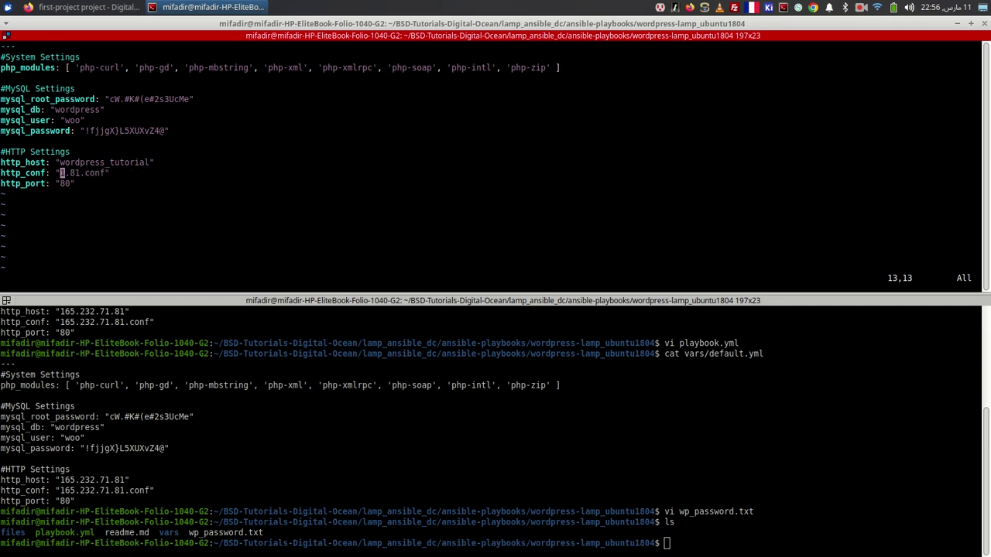
pyautogui.write('iwordpre')
pyautogui.write('ss_tutorial')
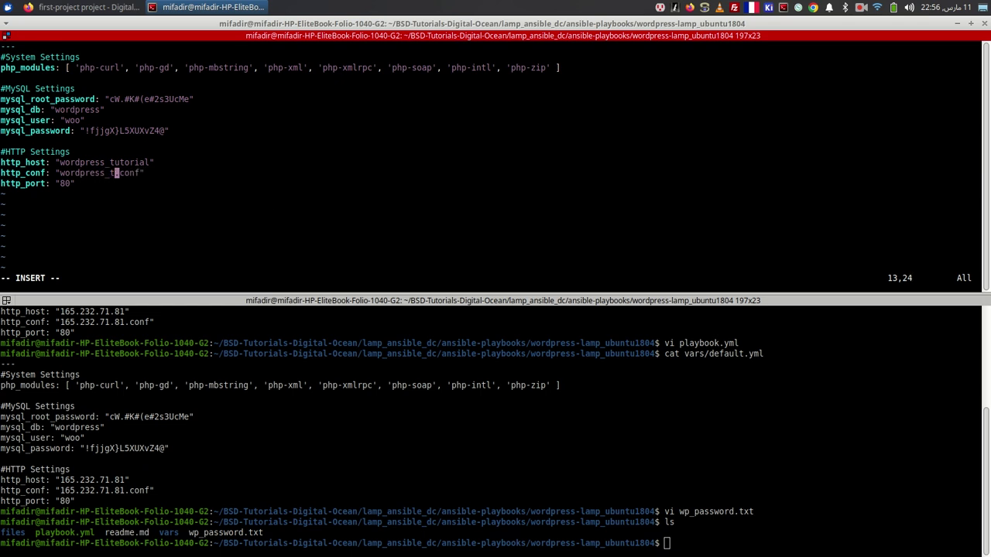
pyautogui.press('Escape')
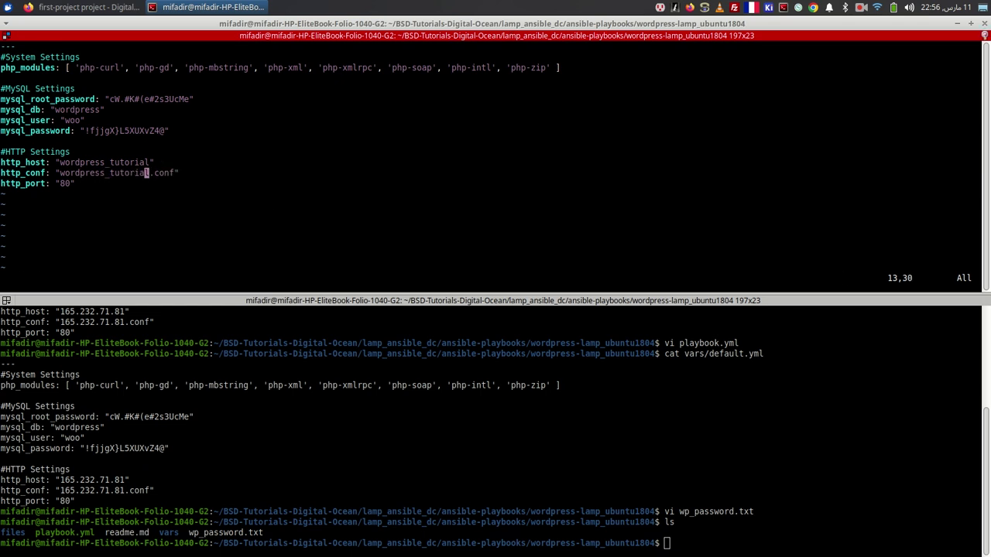
pyautogui.write(':w')
pyautogui.press('Return')
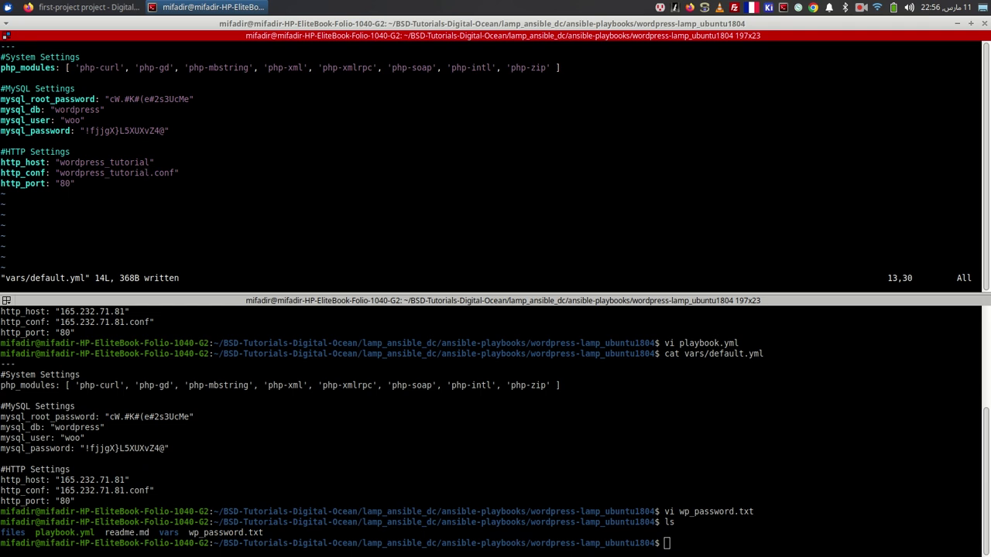
pyautogui.write(':wq')
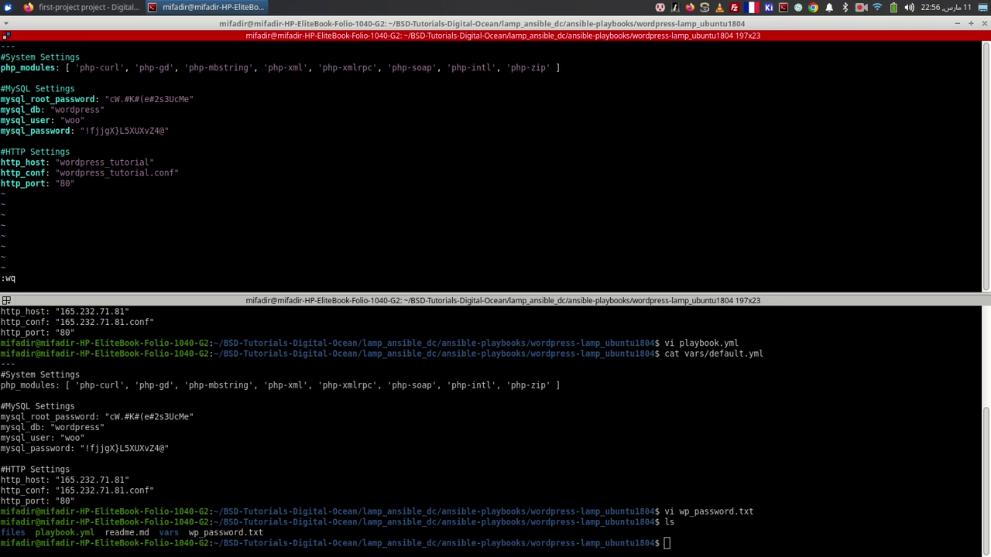
pyautogui.press('Return')
# - Copy the first new droplet's IP and open ../hosts in vi
pyautogui.hotkey('alt', 'Tab')
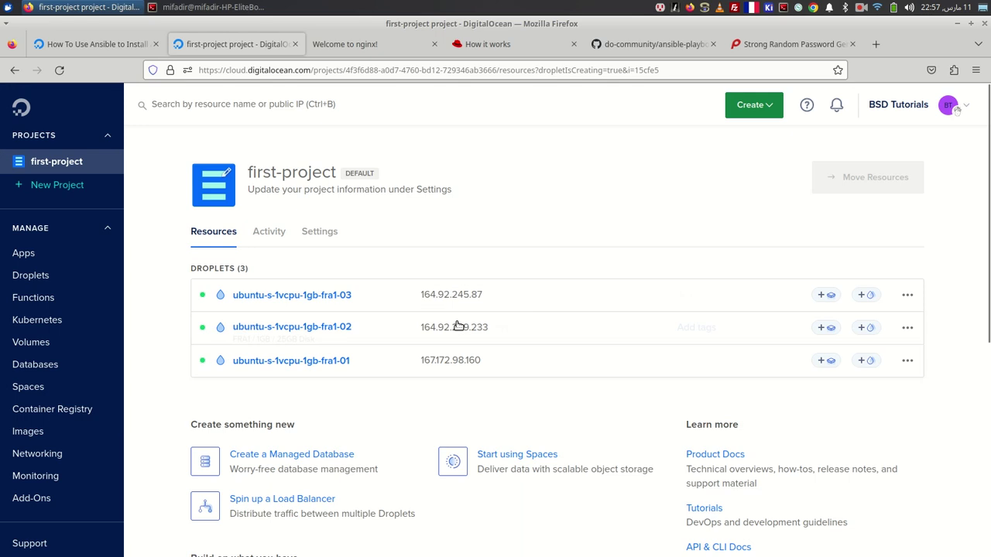
pyautogui.click(493, 294)
pyautogui.hotkey('alt', 'Tab')
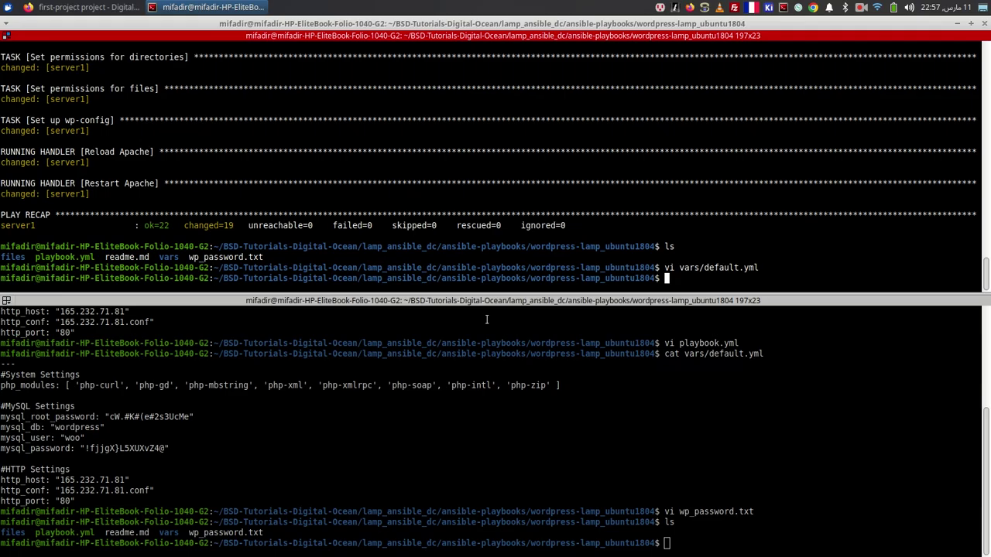
pyautogui.write('vi ../hosts')
pyautogui.press('Return')
# - Delete the old IP and duplicate the server1 line into three entries
pyautogui.press('x')
pyautogui.press('x')
pyautogui.press('x')
pyautogui.press('x')
pyautogui.press('x')
pyautogui.press('x')
pyautogui.press('x')
pyautogui.press('x')
pyautogui.press('x')
pyautogui.press('x')
pyautogui.press('x')
pyautogui.press('x')
pyautogui.press('x')
pyautogui.press('a')
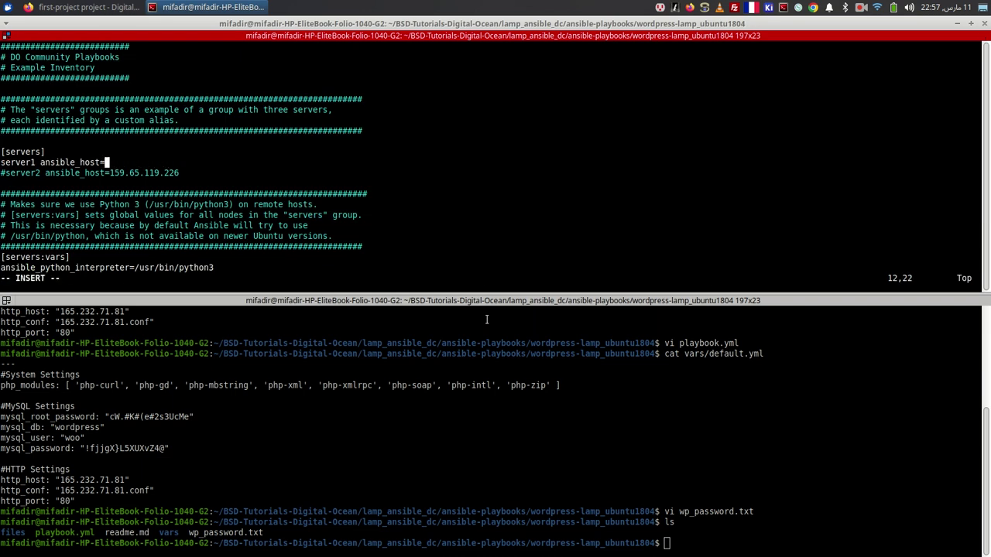
pyautogui.press('Escape')
pyautogui.press('y')
pyautogui.press('y')
pyautogui.press('p')
pyautogui.press('p')
pyautogui.press('k')
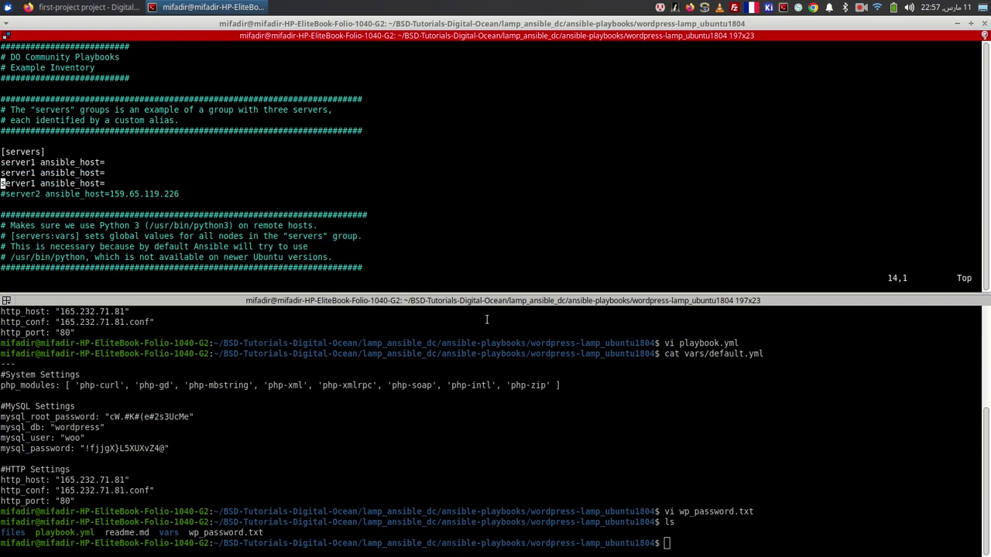
# - Paste 164.92.245.87 after ansible_host= on the first server1 line
pyautogui.click(487, 319)
pyautogui.write('ls')
pyautogui.press('Up')
pyautogui.press('Up')
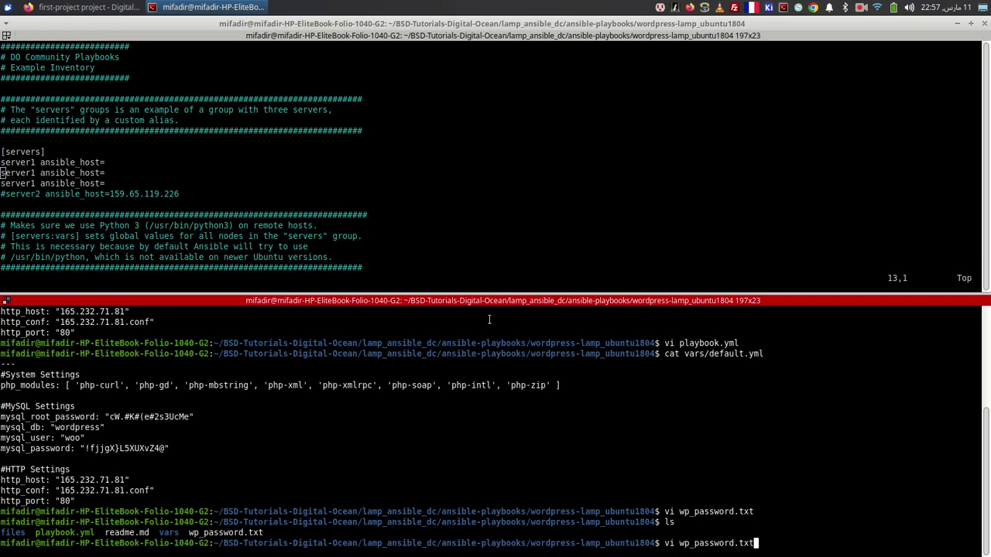
pyautogui.click(378, 170)
pyautogui.press('k')
pyautogui.press('k')
pyautogui.press('j')
pyautogui.press('l')
pyautogui.press('l')
pyautogui.press('l')
pyautogui.press('l')
pyautogui.press('$')
pyautogui.press('a')
pyautogui.rightClick(430, 143)
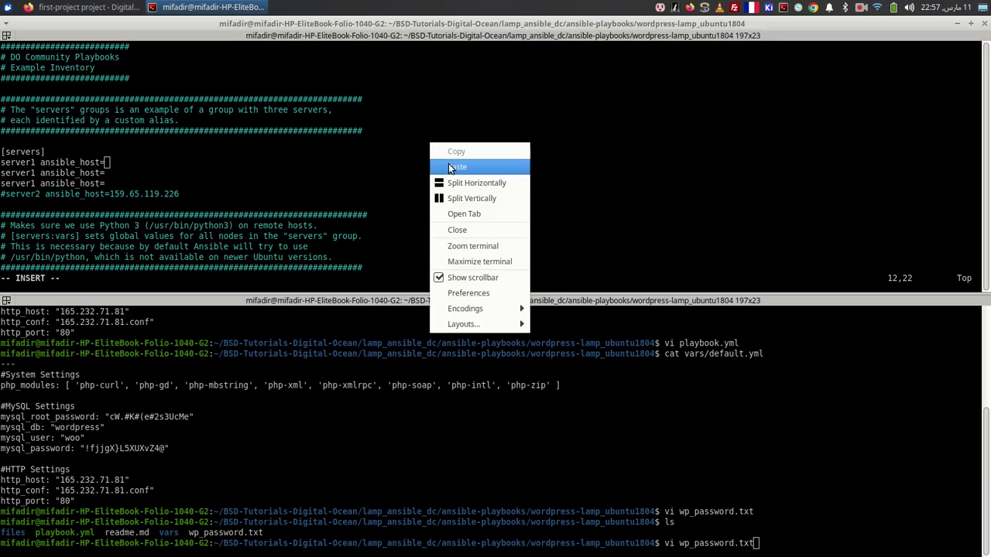